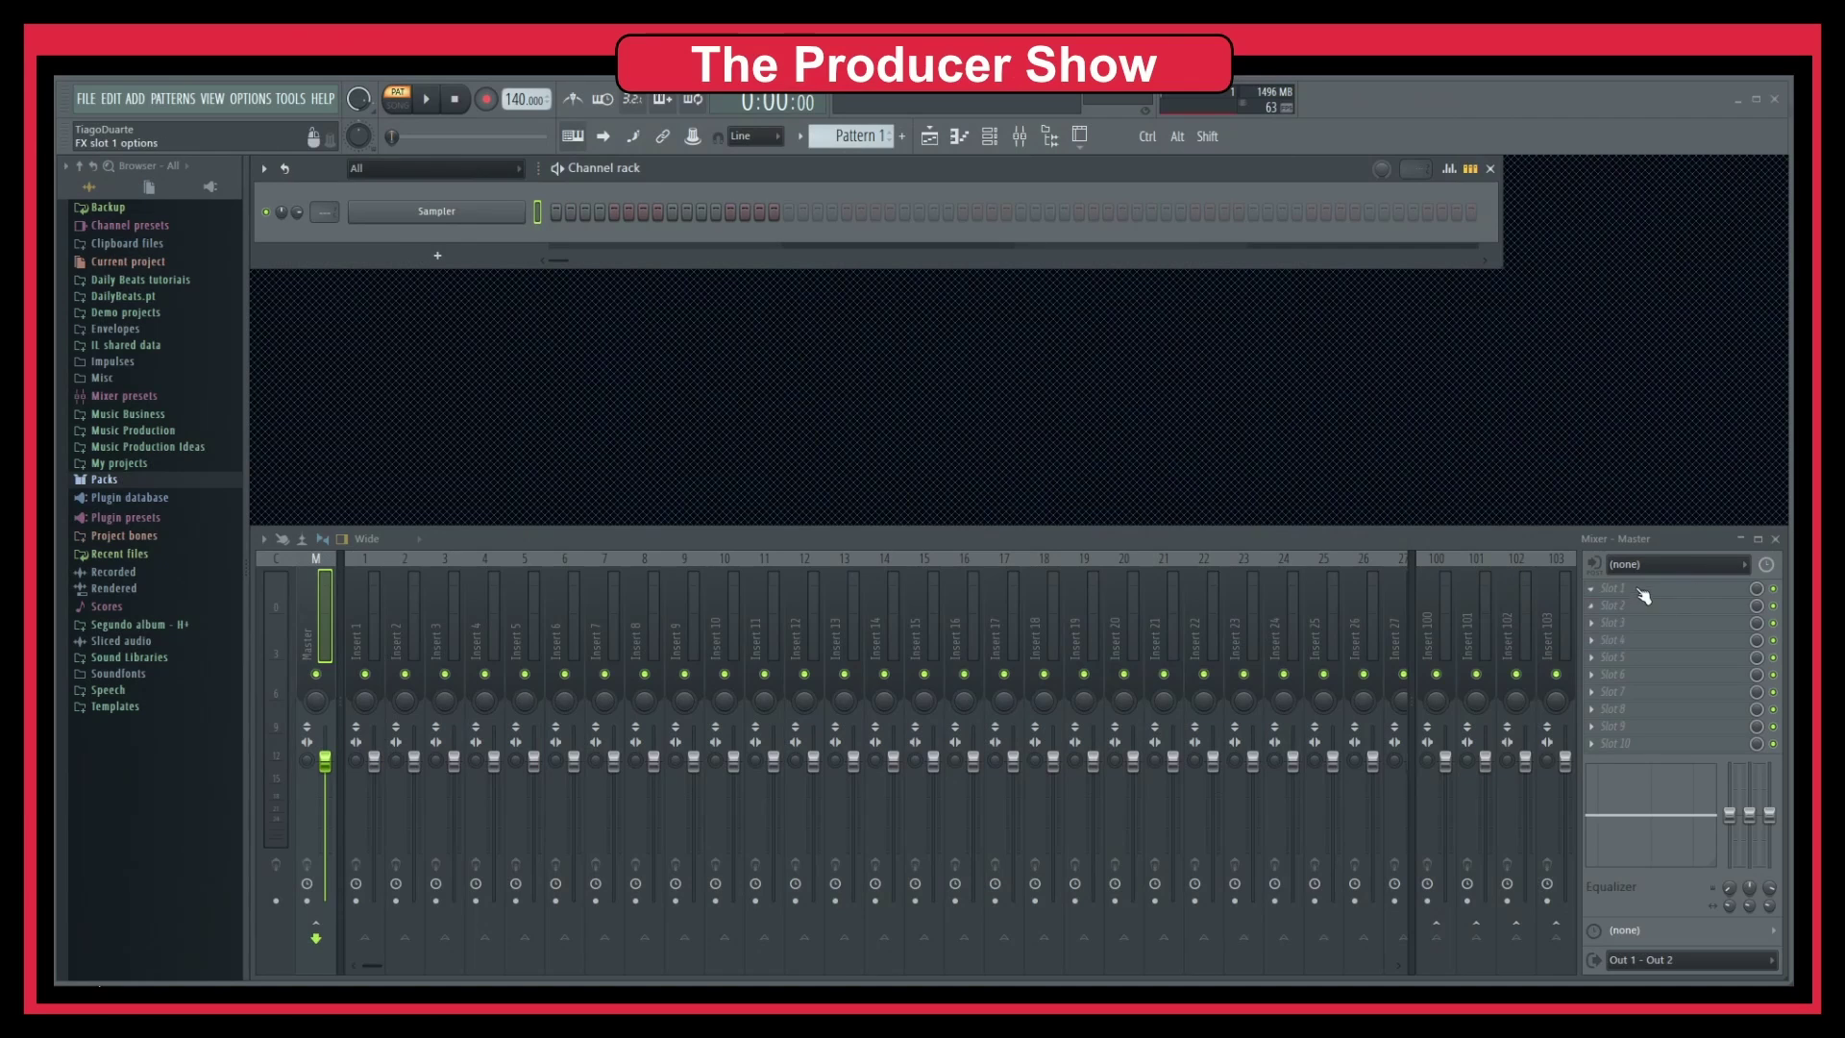
Step: Load Fruity Multiband Compressor into the first effect slot of the Master track
left_click(1638, 589)
mouse_move(1536, 734)
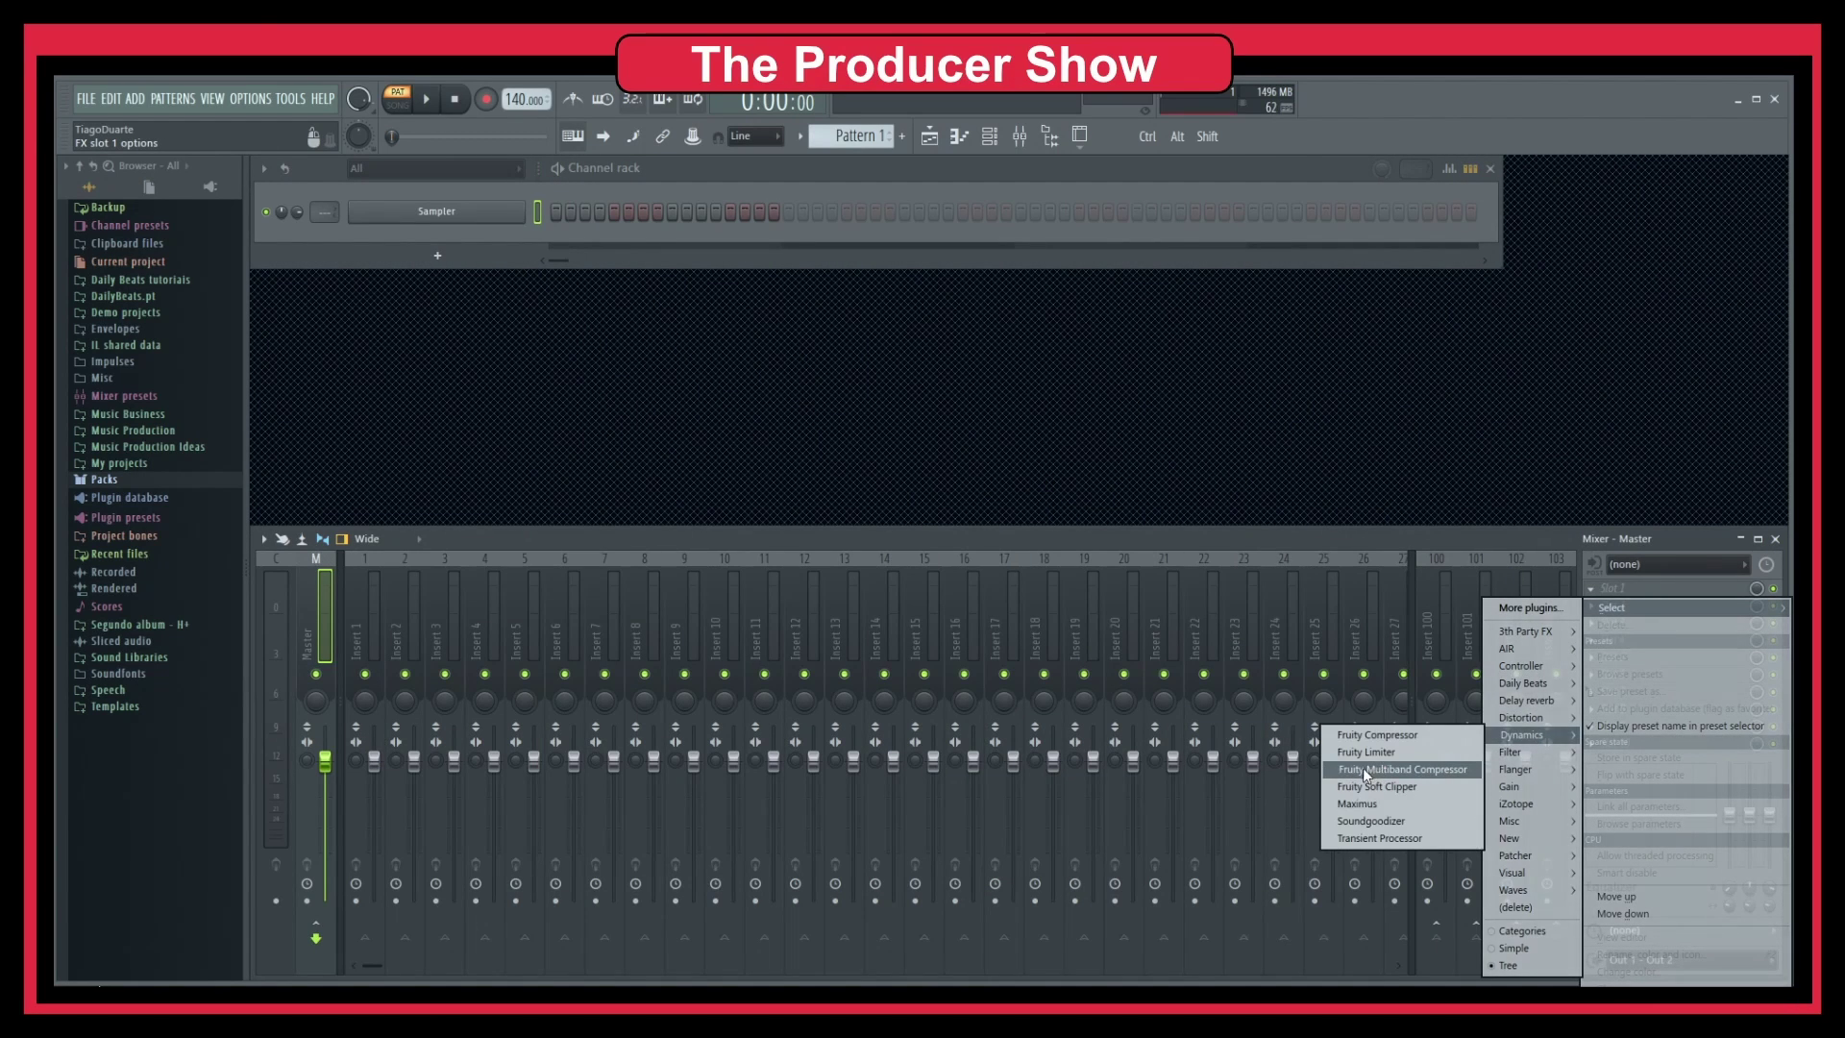
left_click(1416, 770)
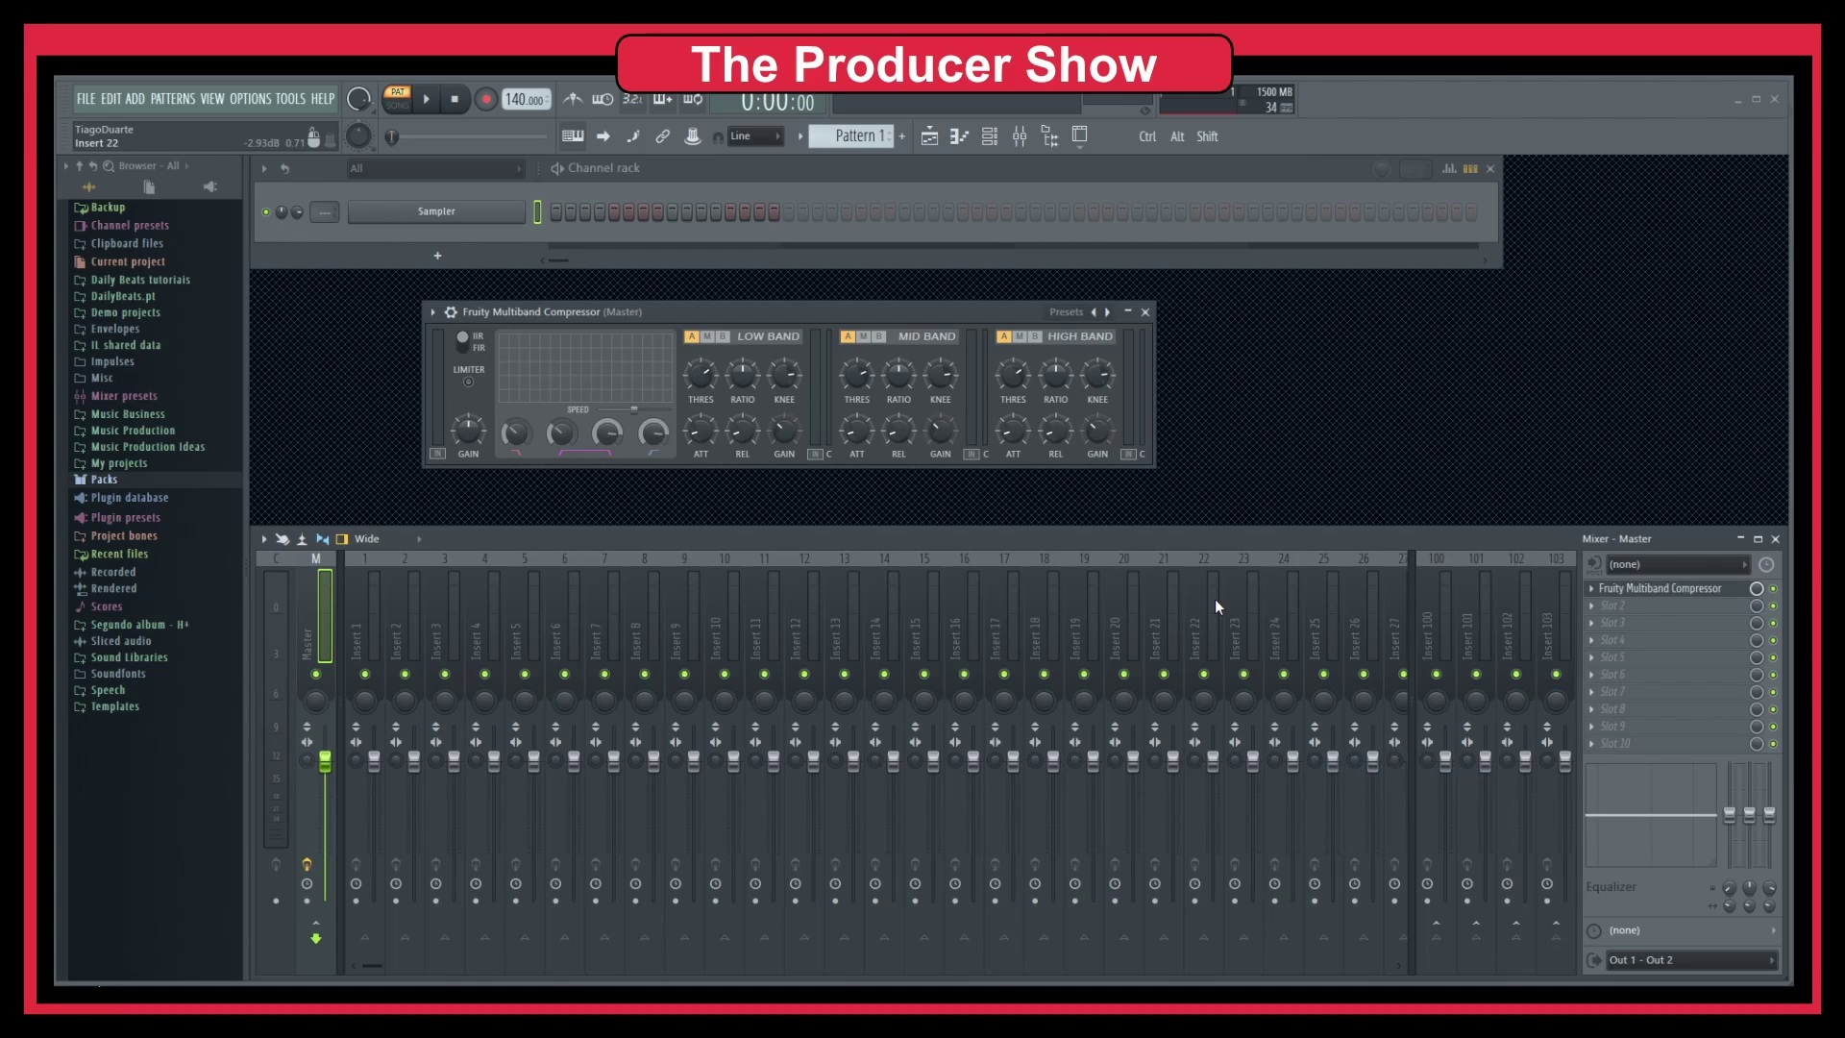
Step: Load Fruity Compressor into the second effect slot of the Master track
left_click(1657, 607)
mouse_move(1533, 747)
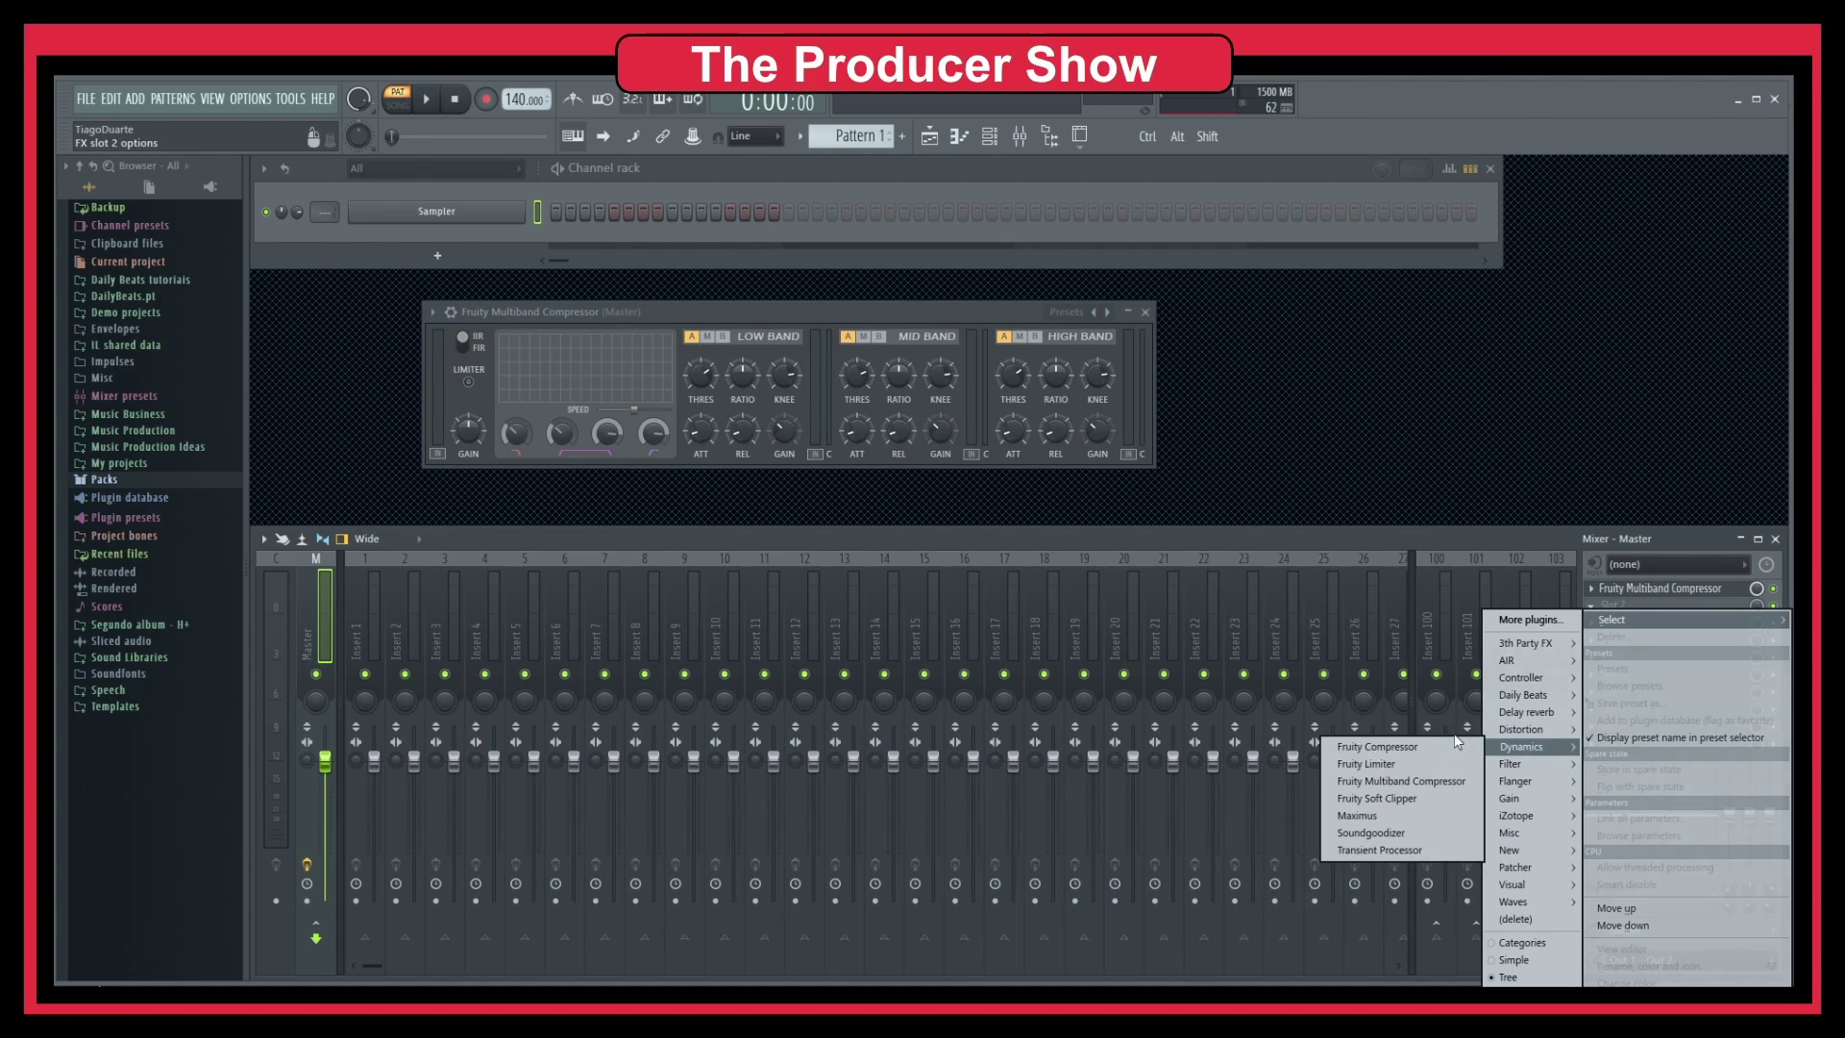
left_click(1401, 748)
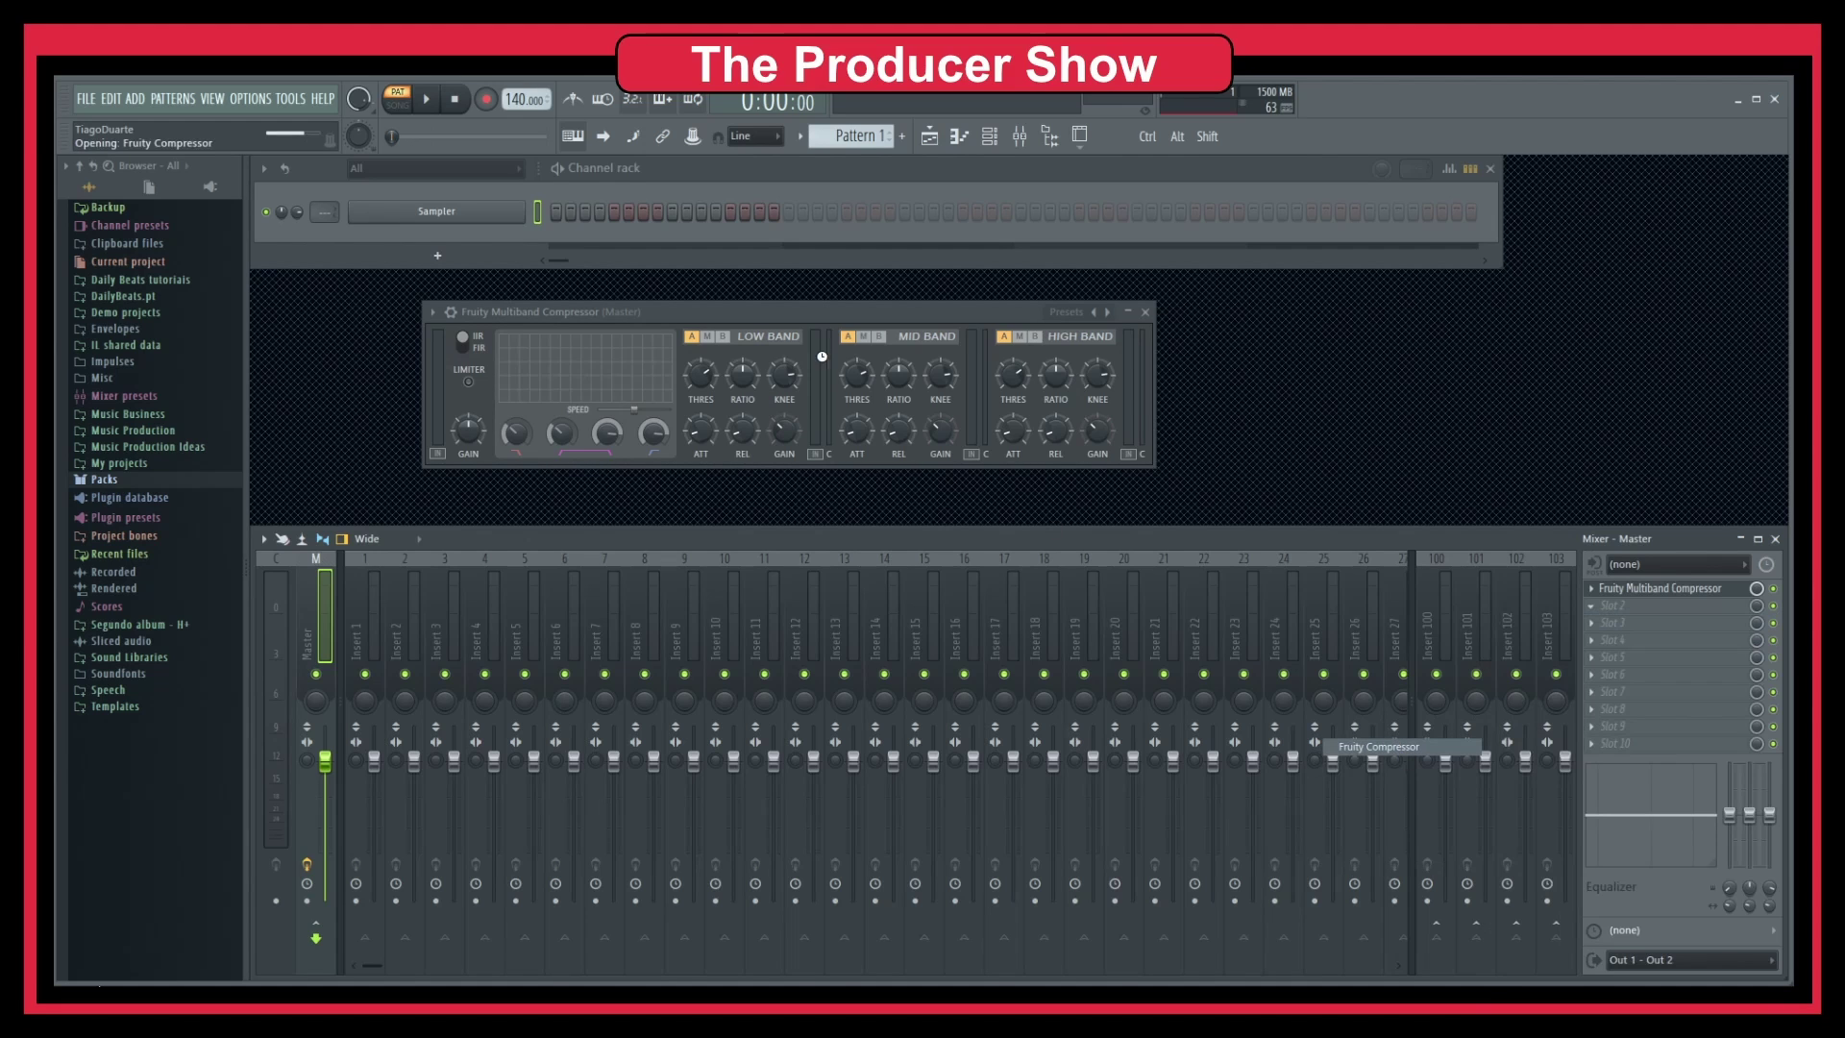
Step: Close the mixer and channel rack, and hide the browser, leaving the two compressor windows open
left_click(1775, 539)
left_click(1493, 170)
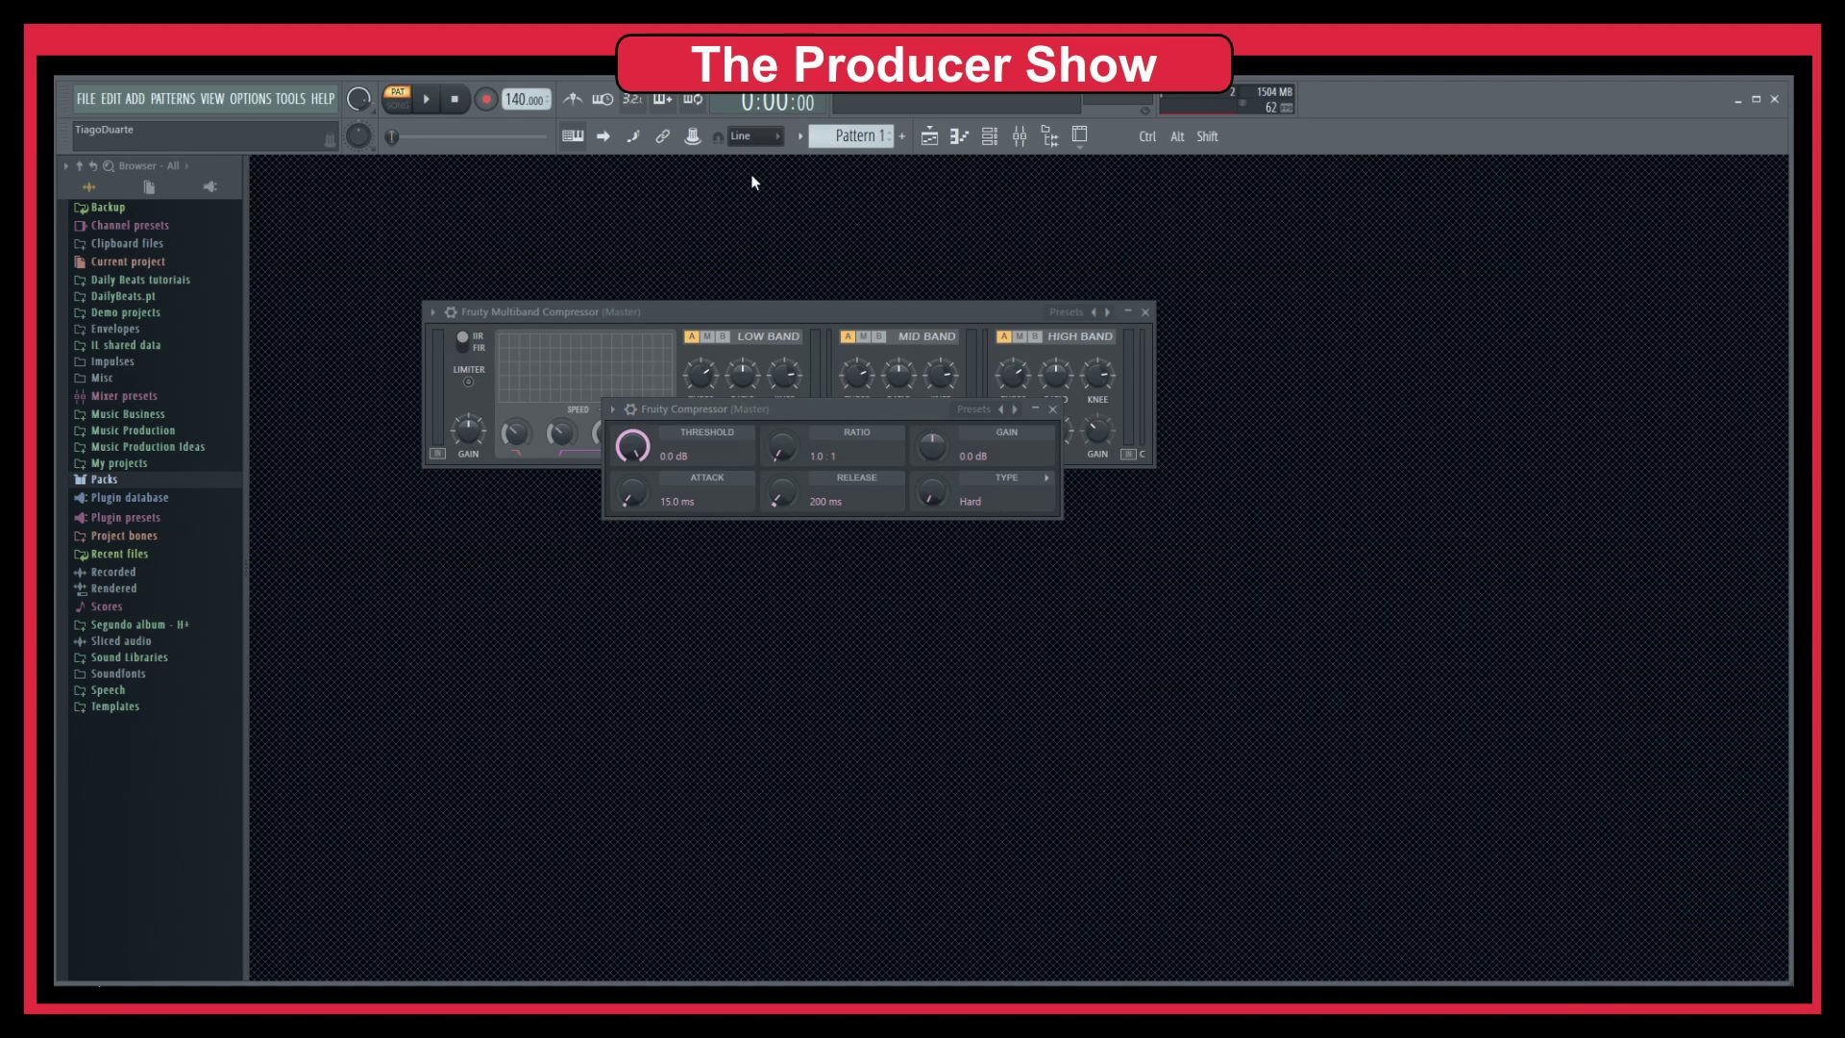
left_click(1050, 137)
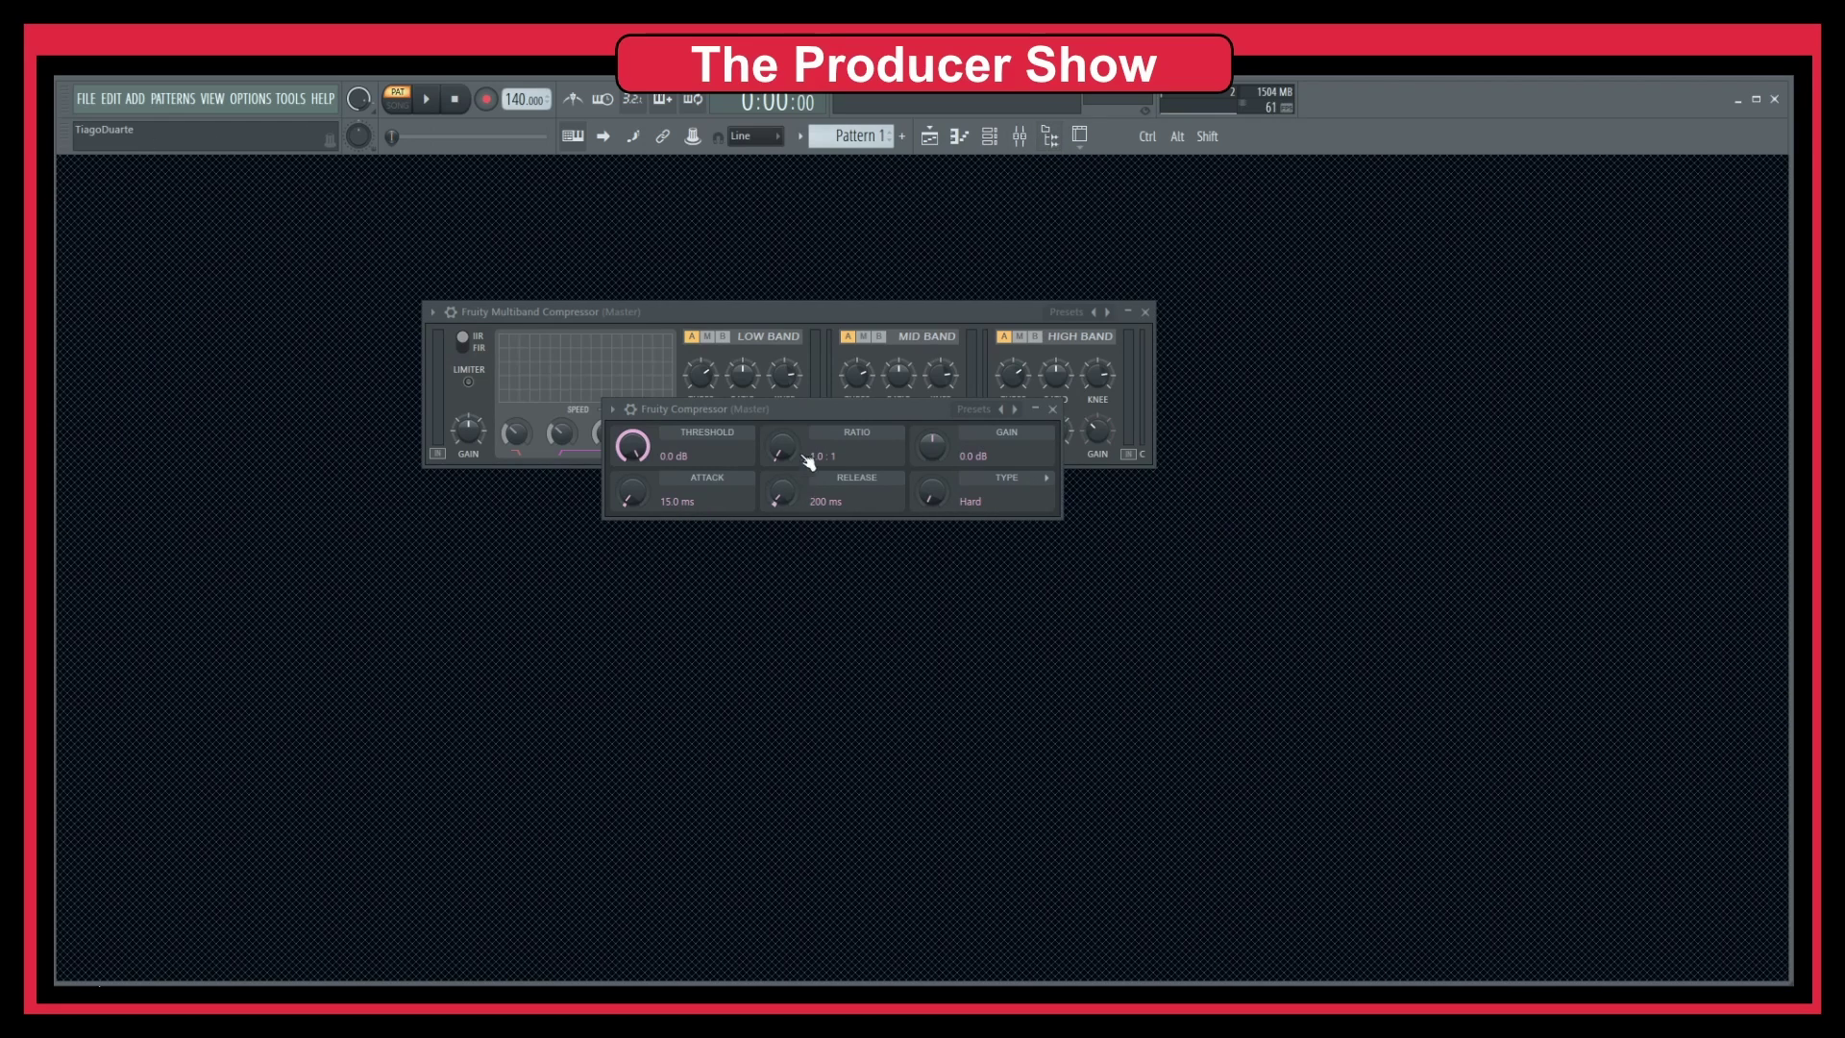
Step: Place the Fruity Compressor window below the multiband compressor and inspect its compression type setting
left_click_drag(836, 411, 852, 573)
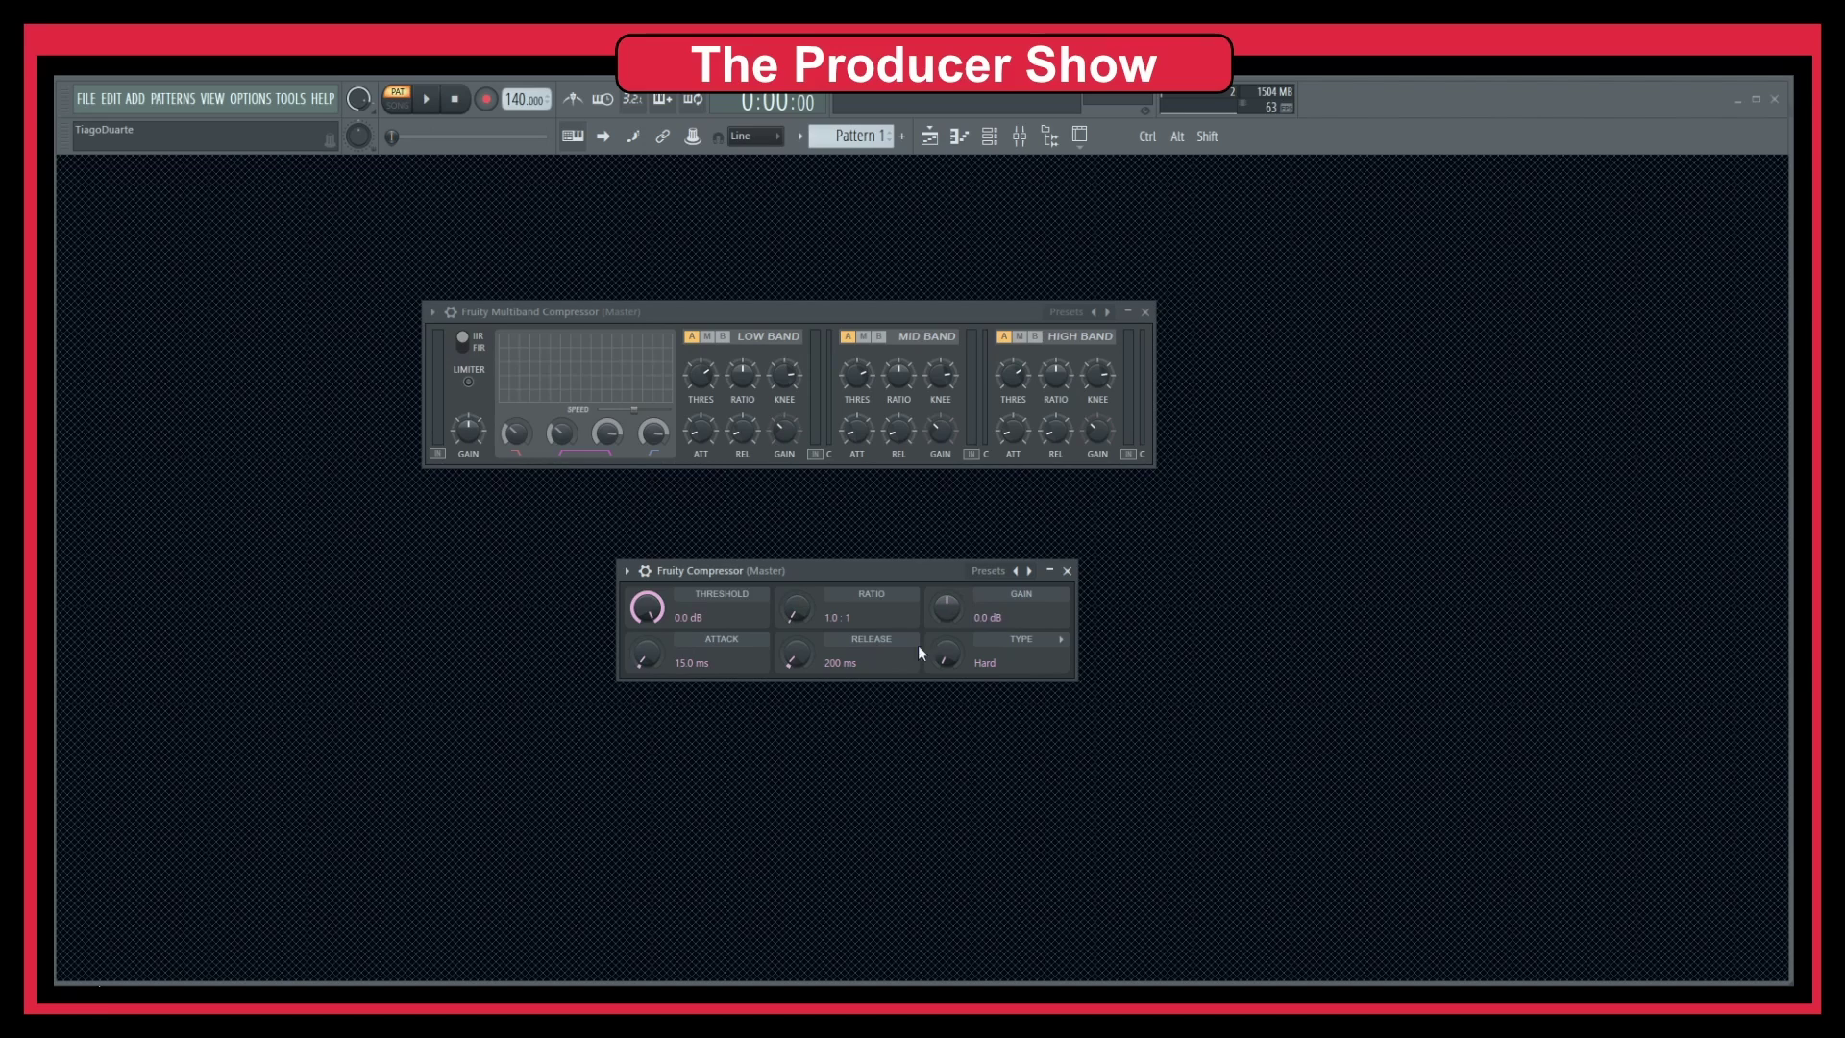
left_click(1059, 639)
mouse_move(947, 654)
left_mouse_down()
mouse_move(946, 639)
mouse_move(949, 677)
left_mouse_up()
Step: Load the third-party CA-2A [64bit] compressor into the Master track's third effect slot and close the mixer
left_click(1022, 138)
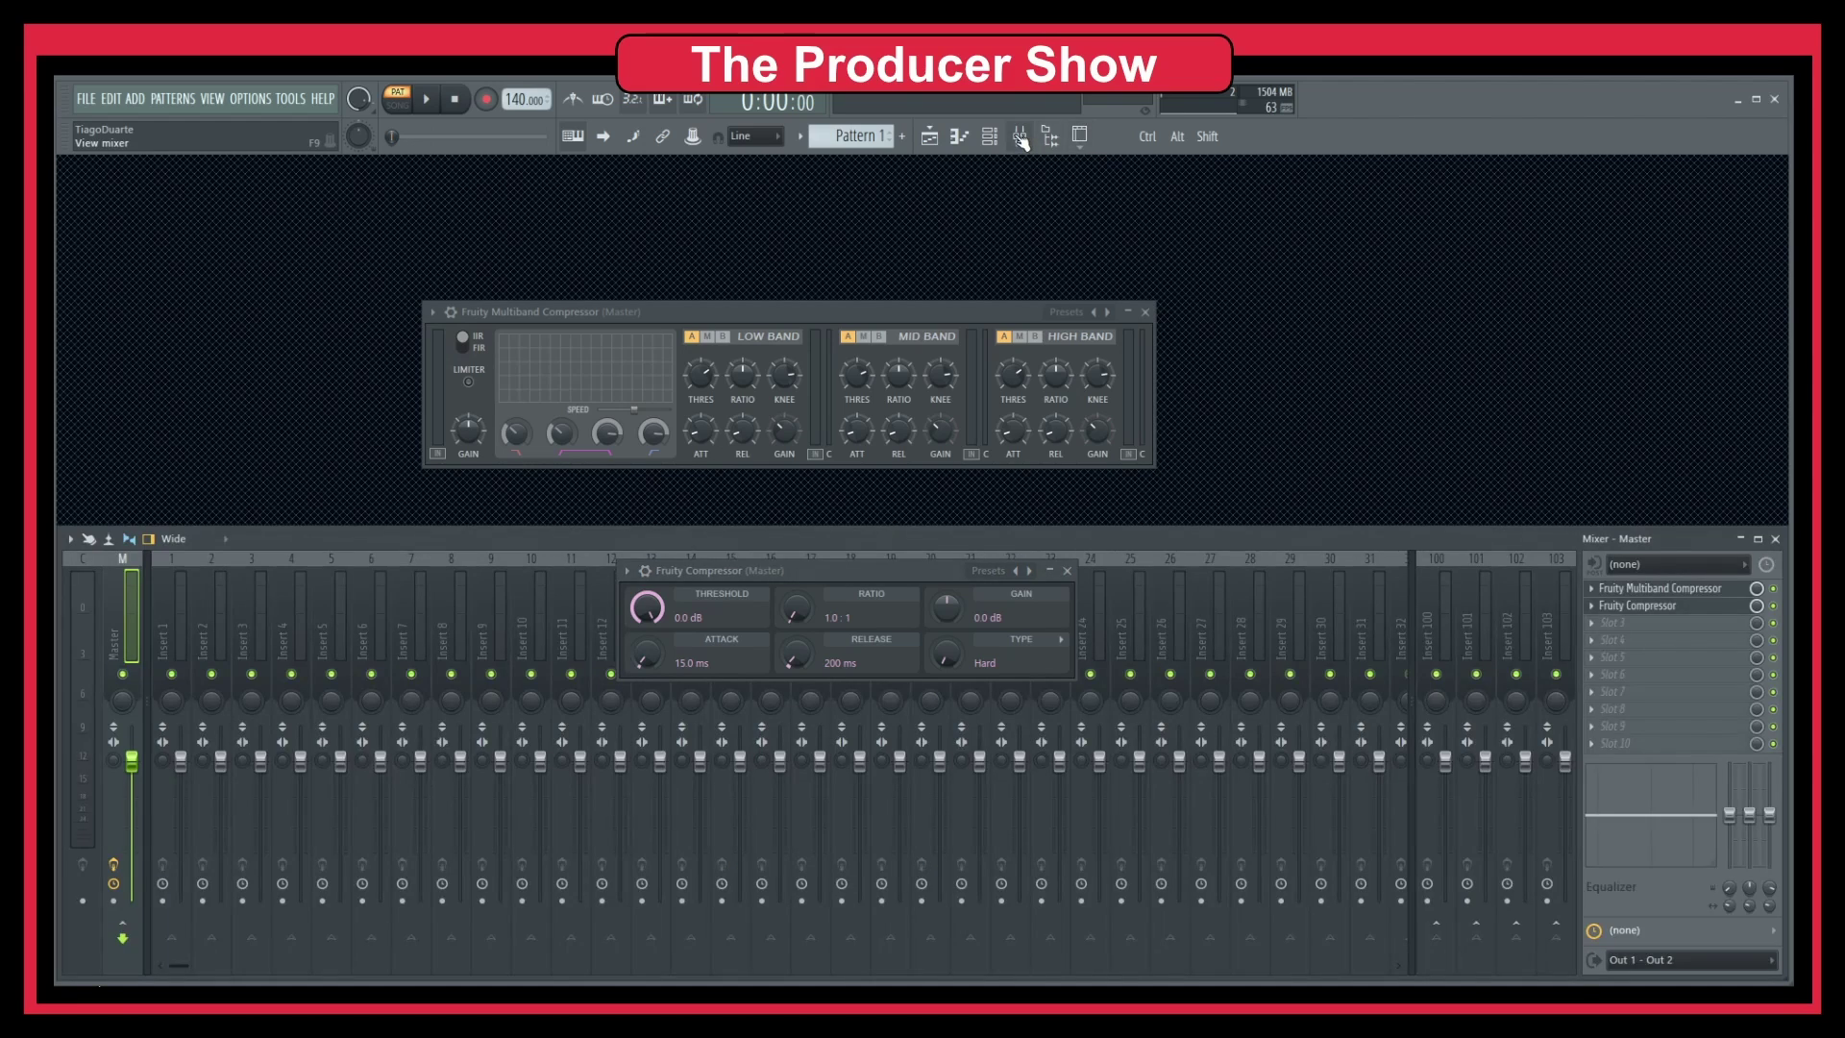
left_click(1634, 621)
mouse_move(1542, 643)
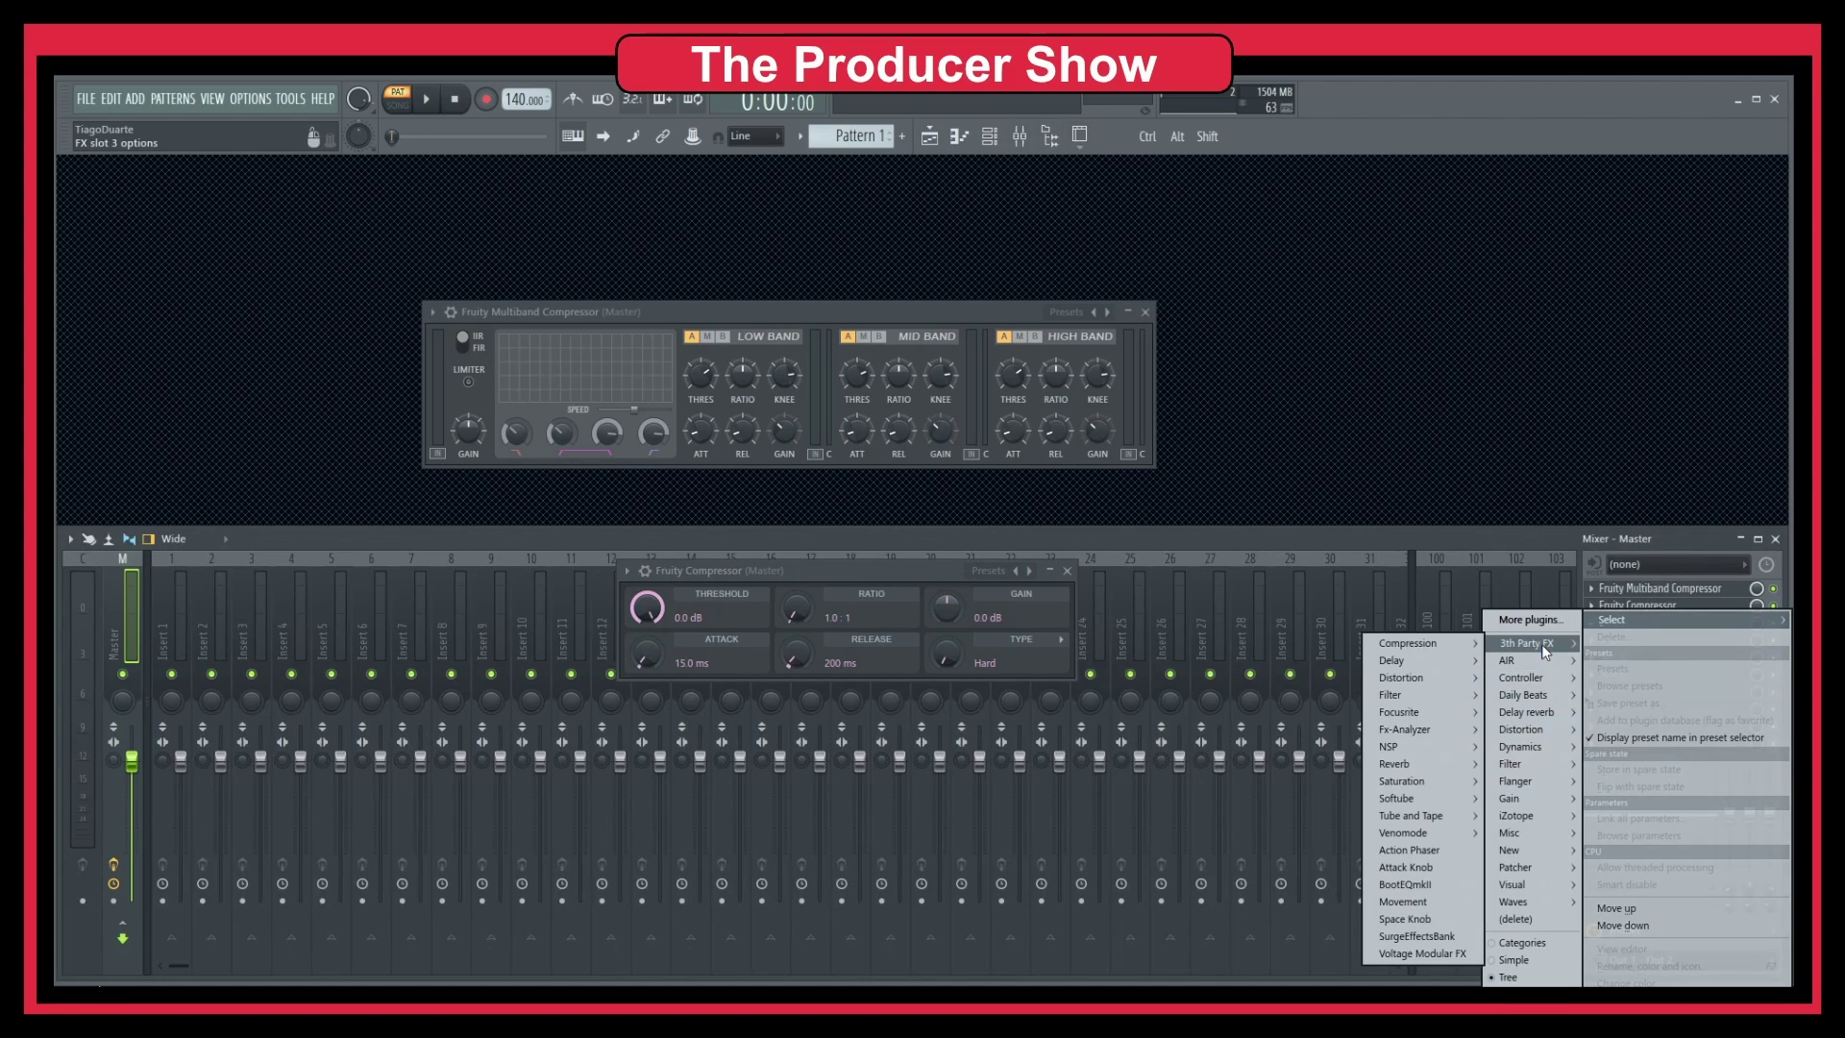
mouse_move(1413, 677)
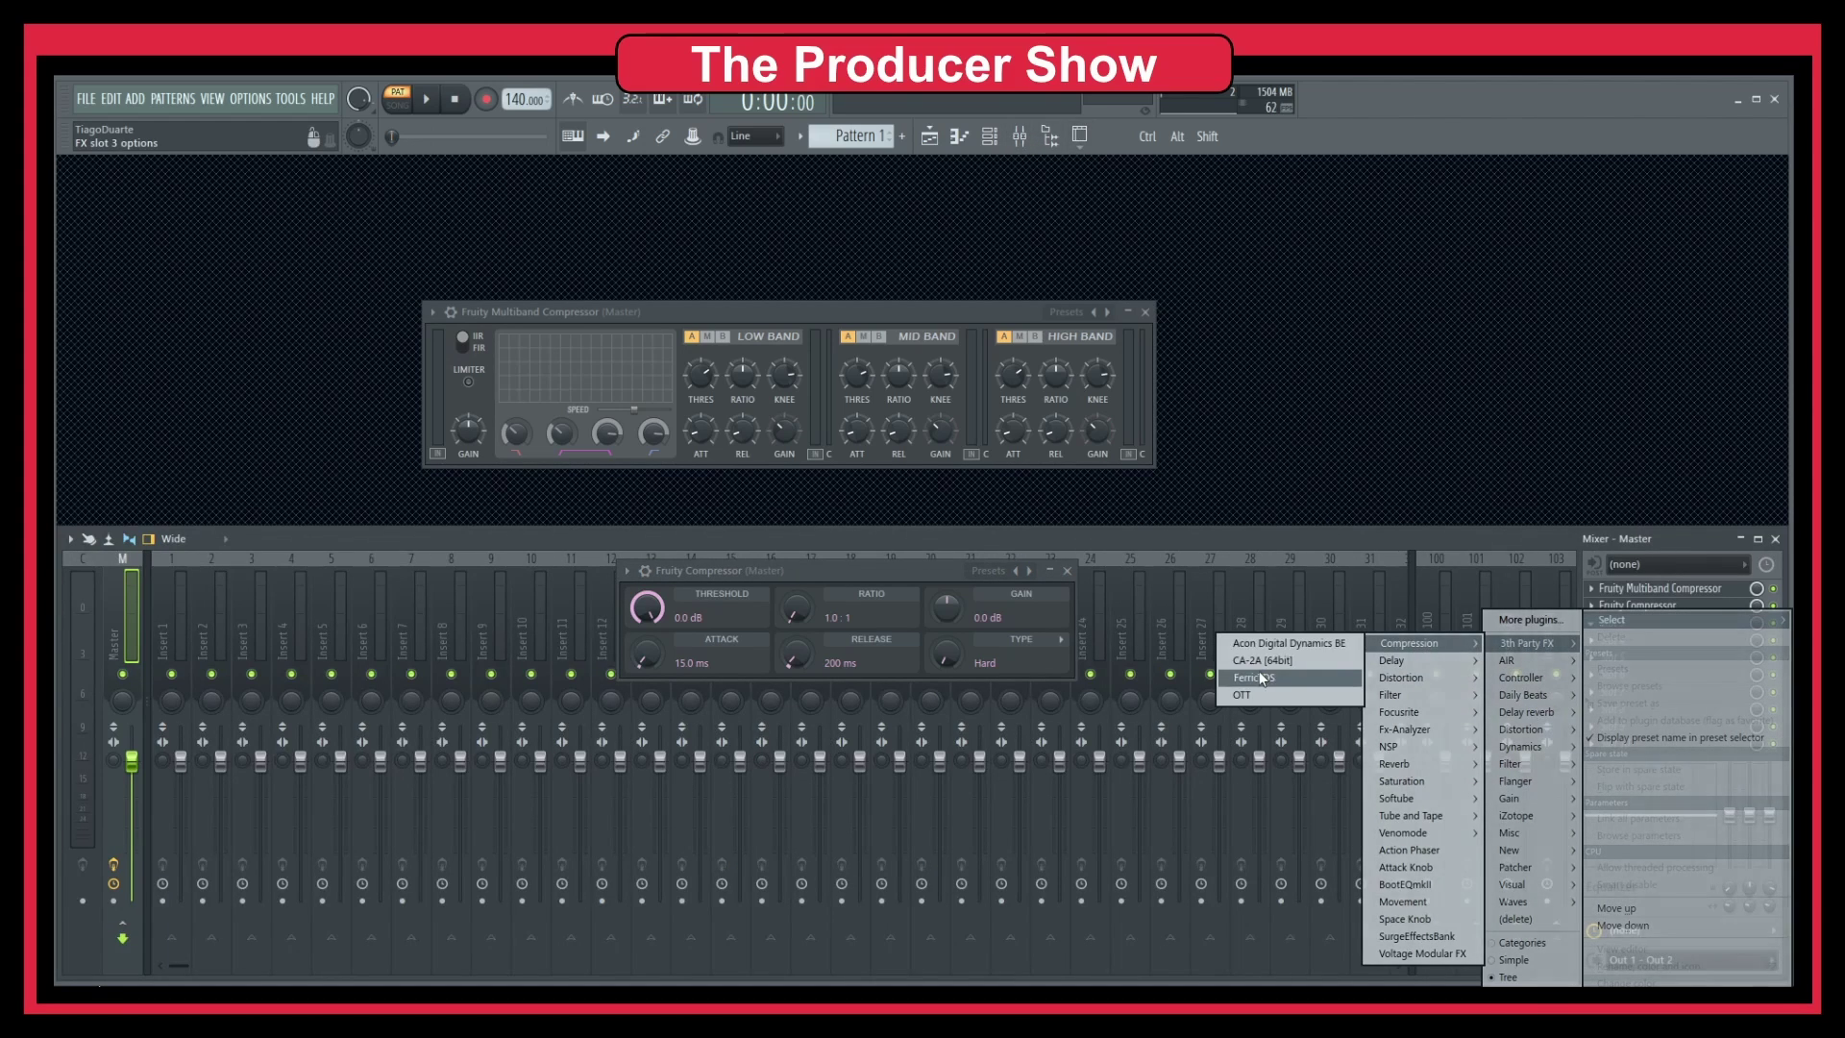
left_click(1253, 661)
left_click(1775, 539)
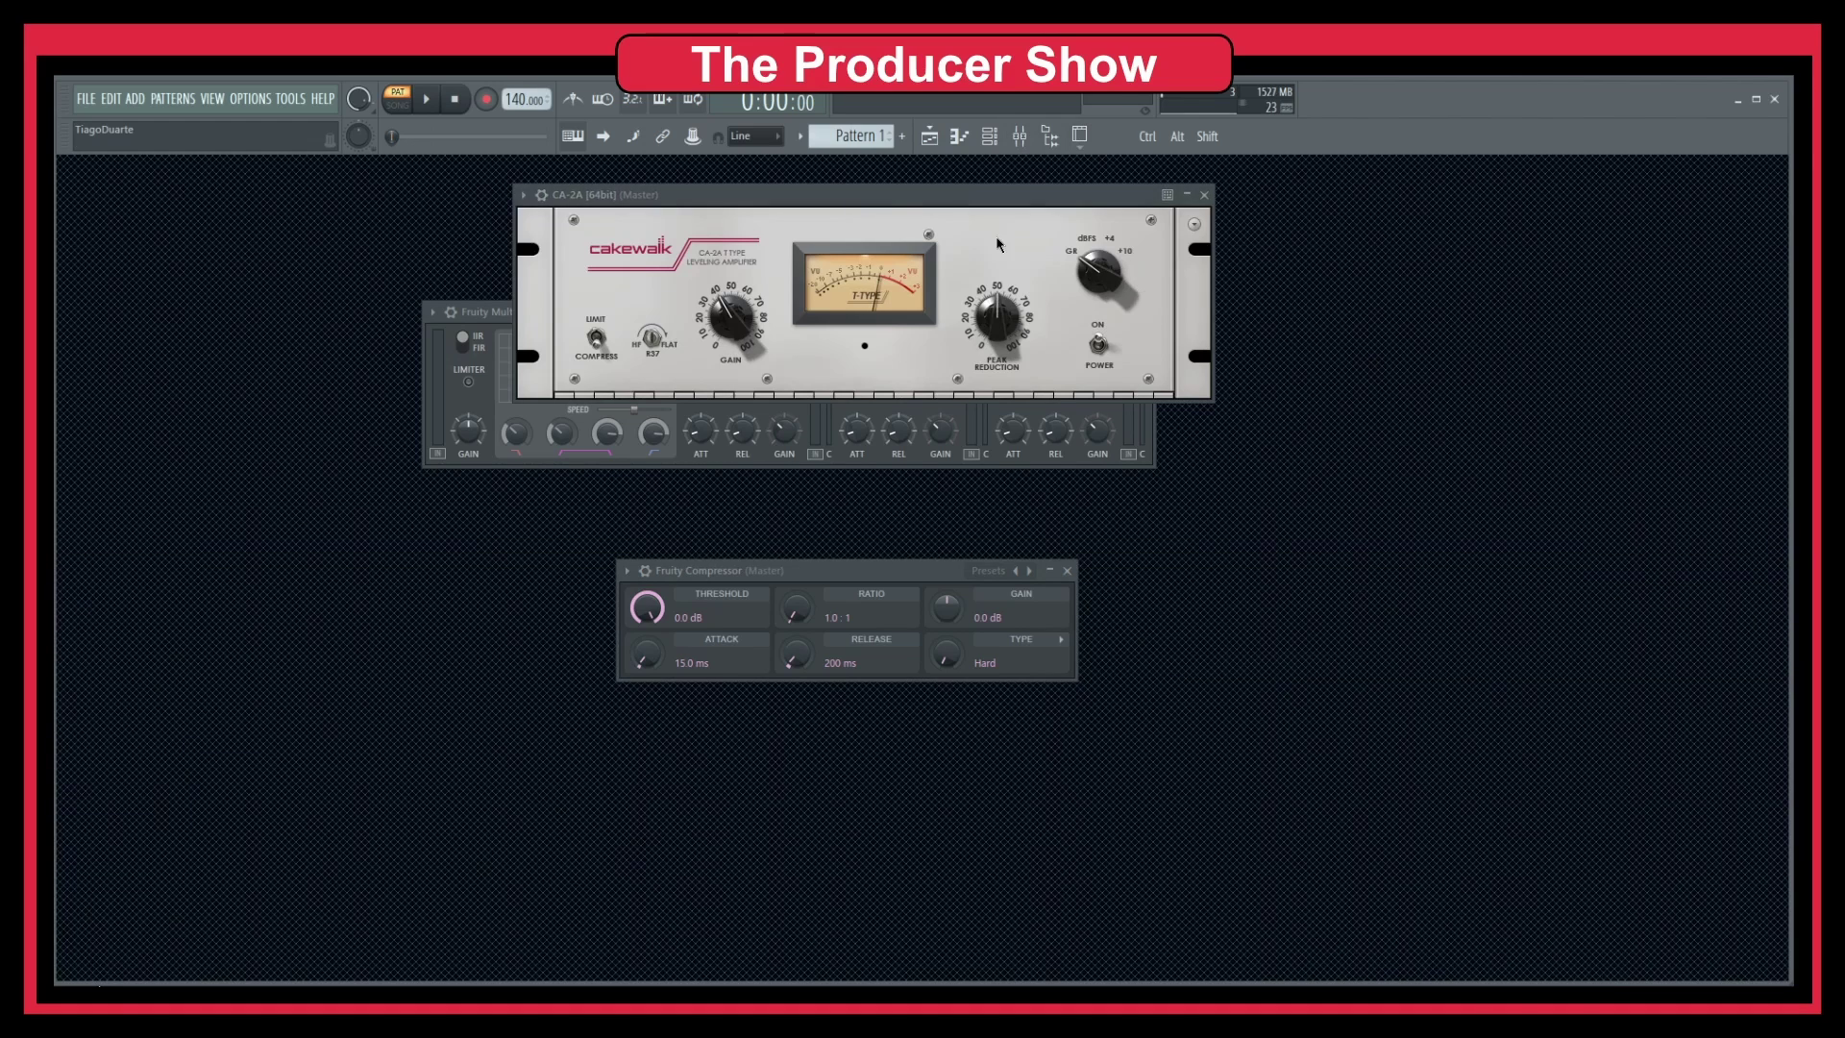
Step: Arrange the CA-2A window below the multiband compressor, with the Fruity Compressor window beside it
left_click_drag(890, 203, 664, 551)
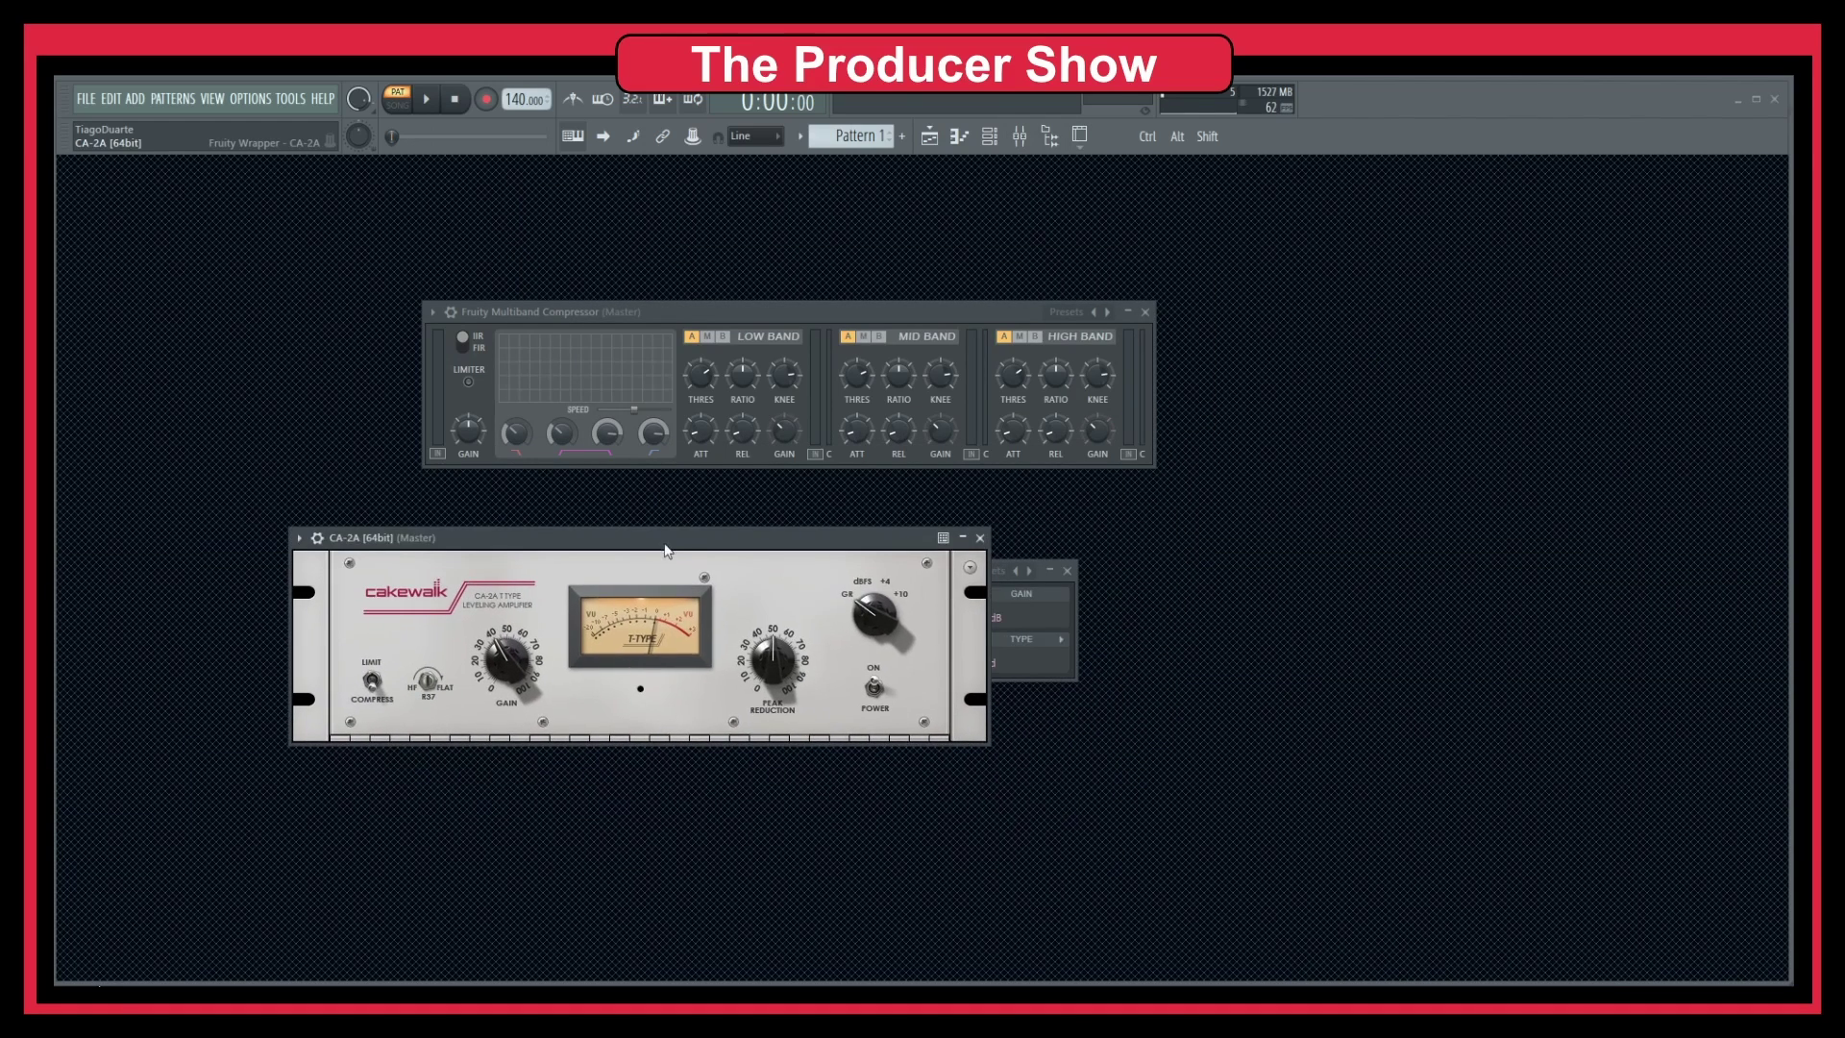
left_click(1020, 607)
left_click_drag(949, 571, 1398, 544)
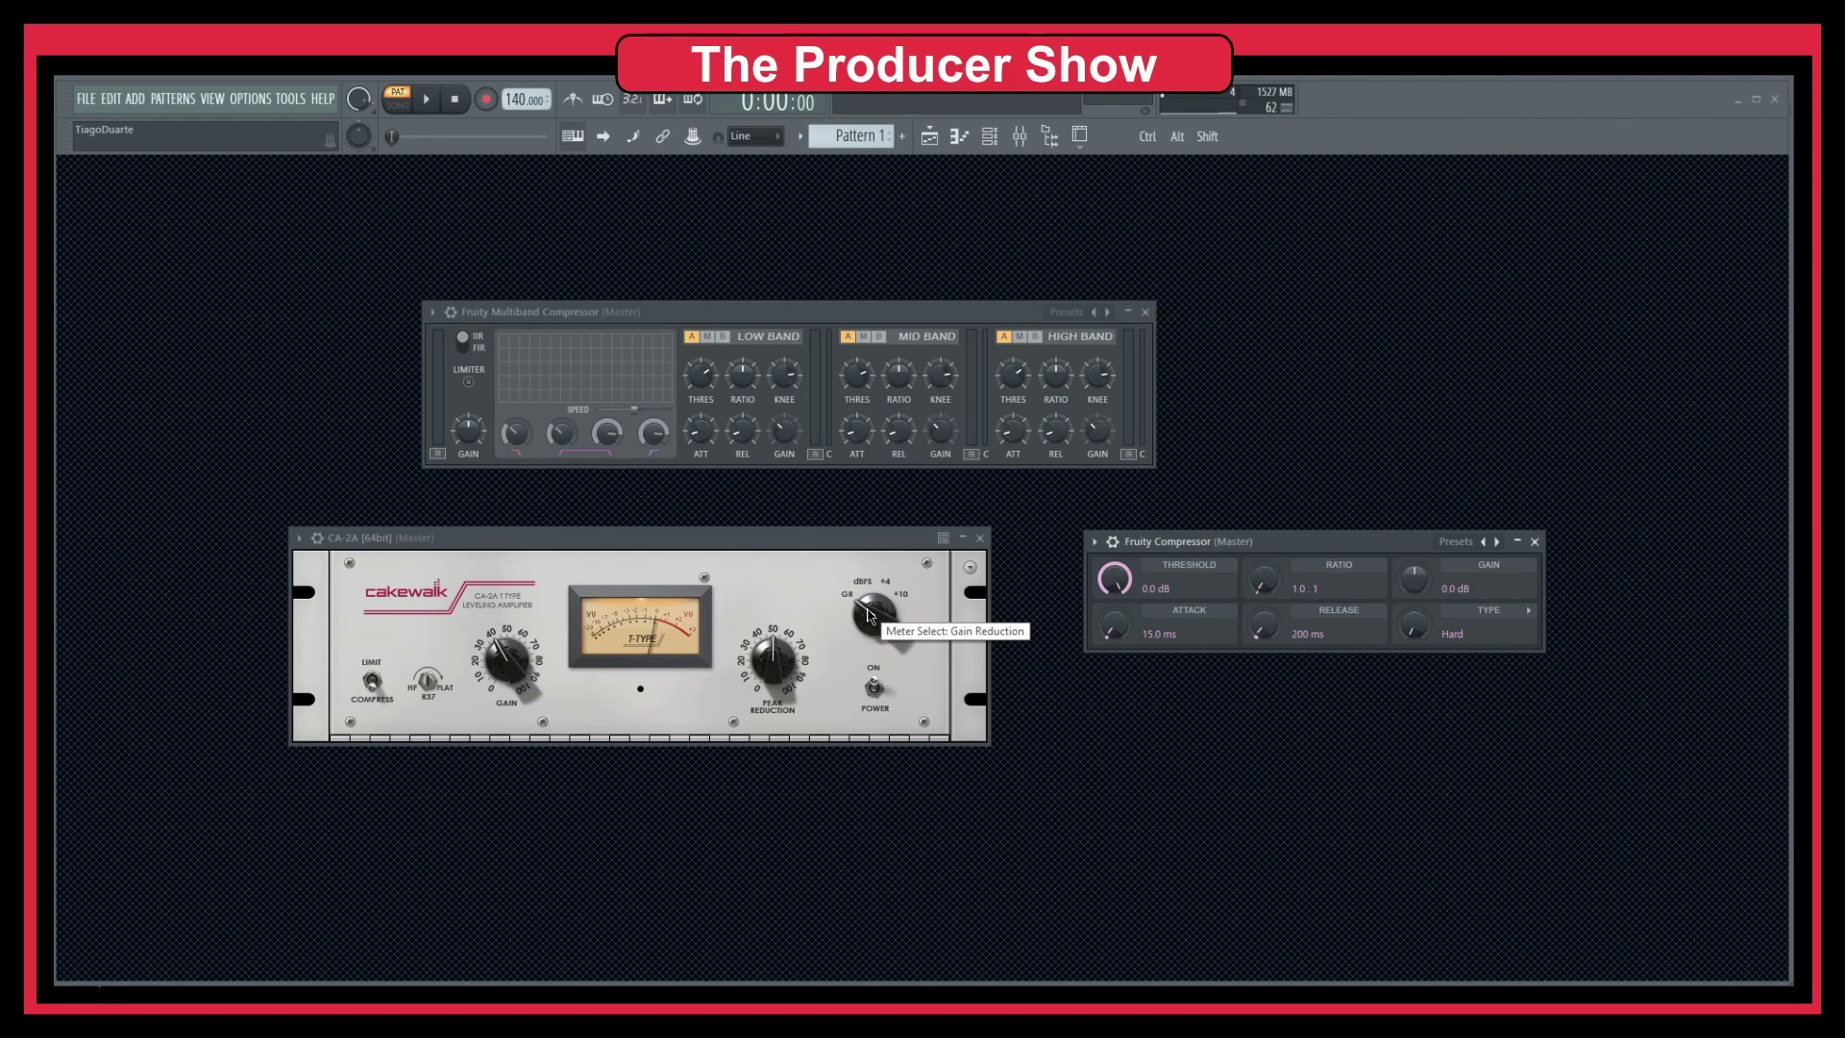
Step: Close the CA-2A and Fruity Compressor windows and reposition the remaining Fruity Multiband Compressor window
left_click(980, 538)
left_click_drag(1300, 541, 844, 540)
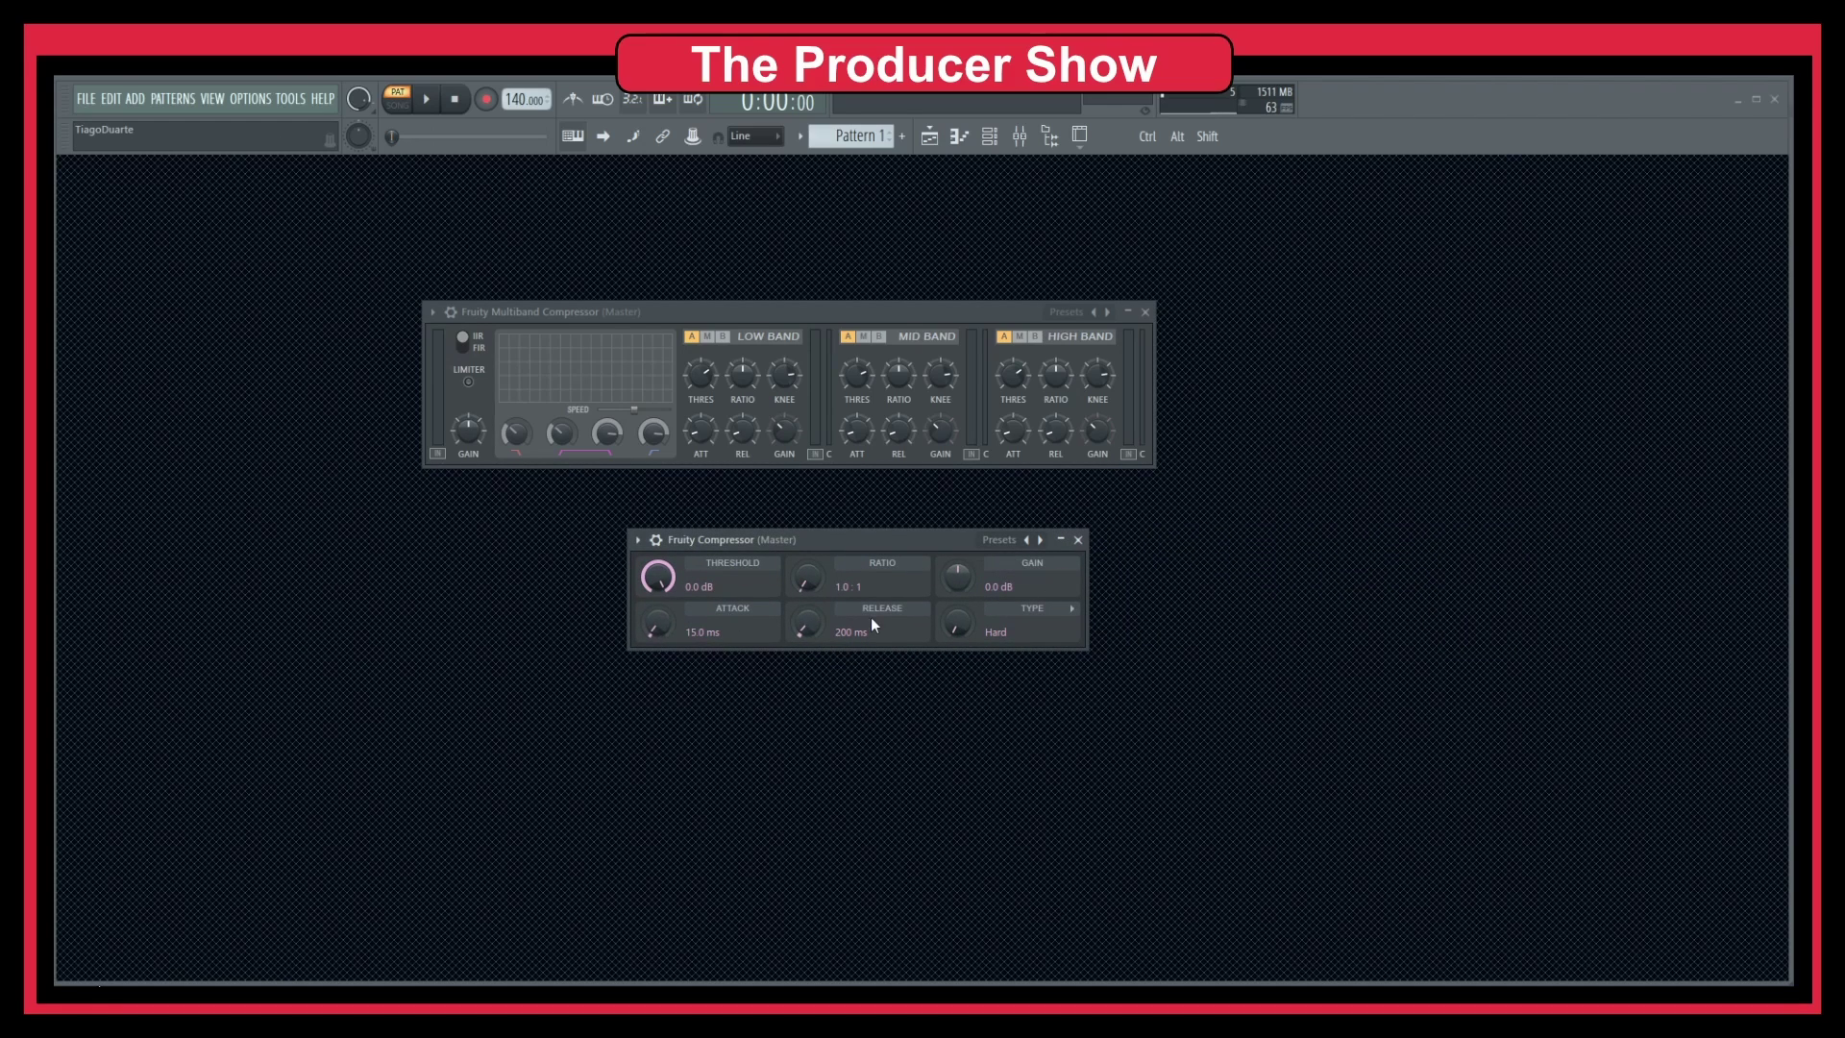
left_click(1078, 539)
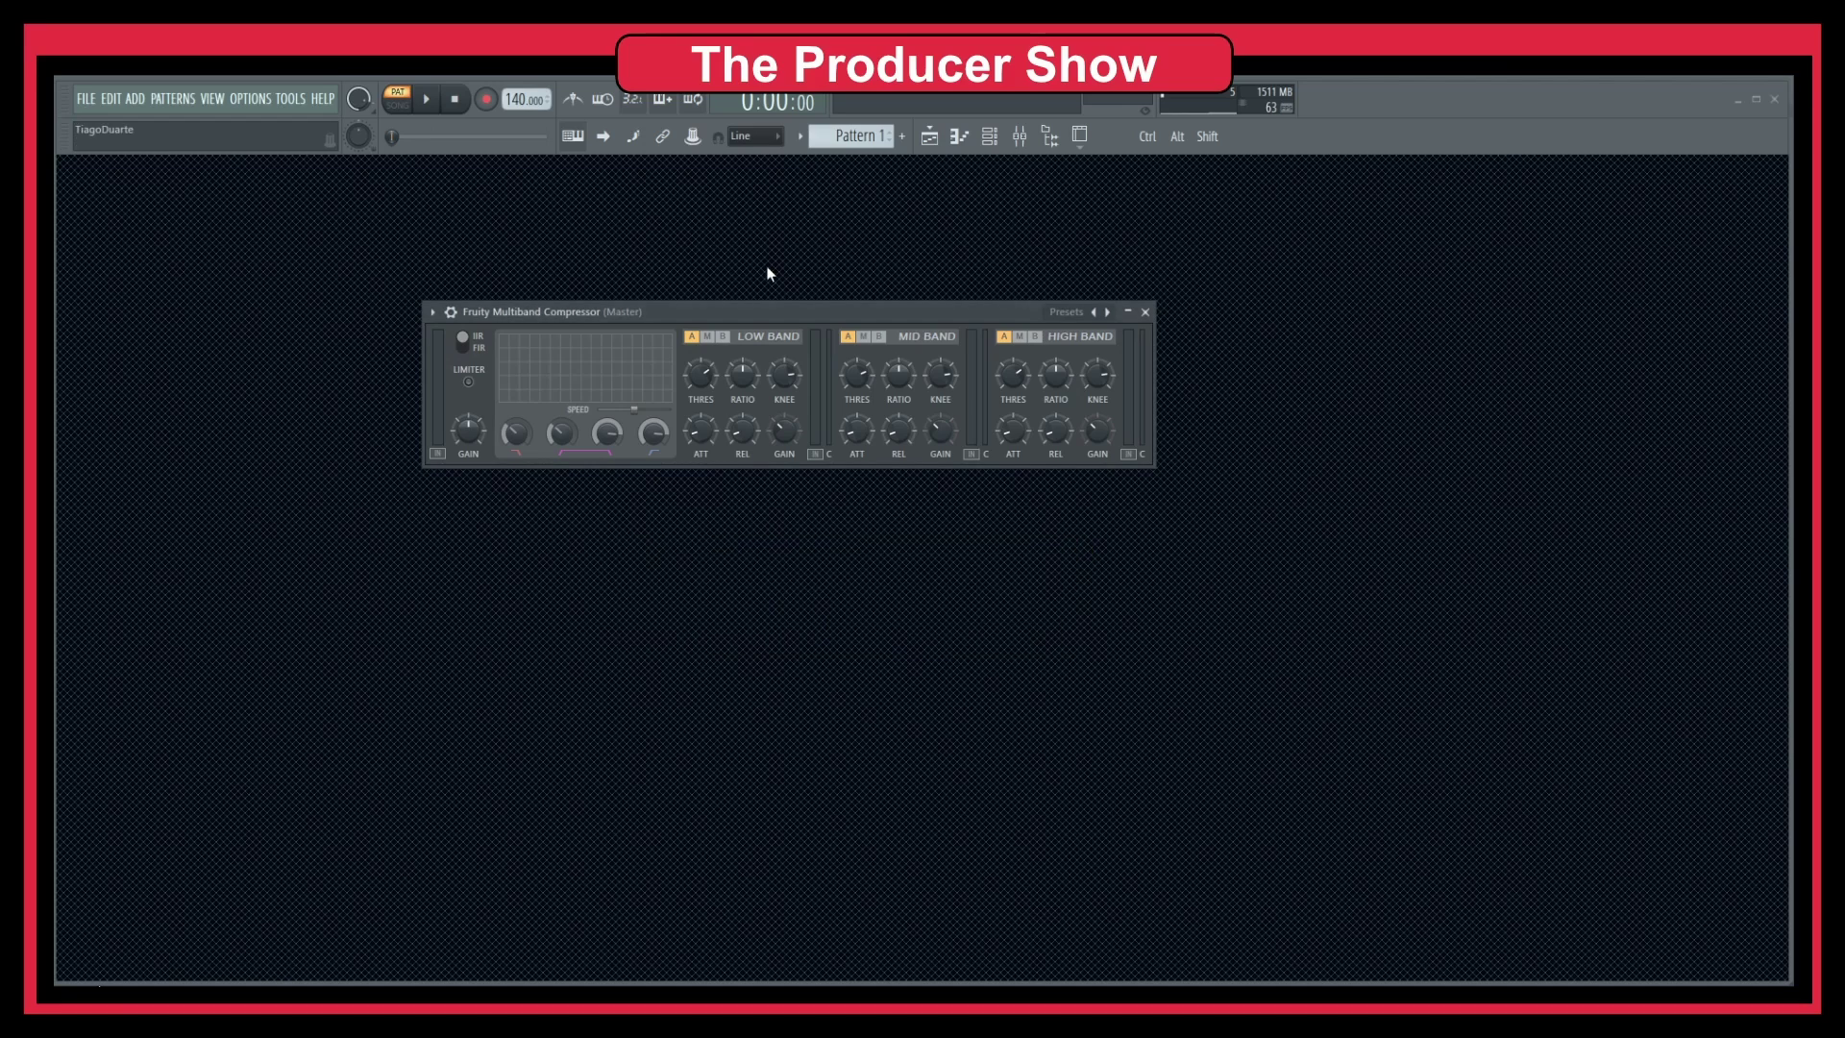
left_click_drag(785, 308, 843, 362)
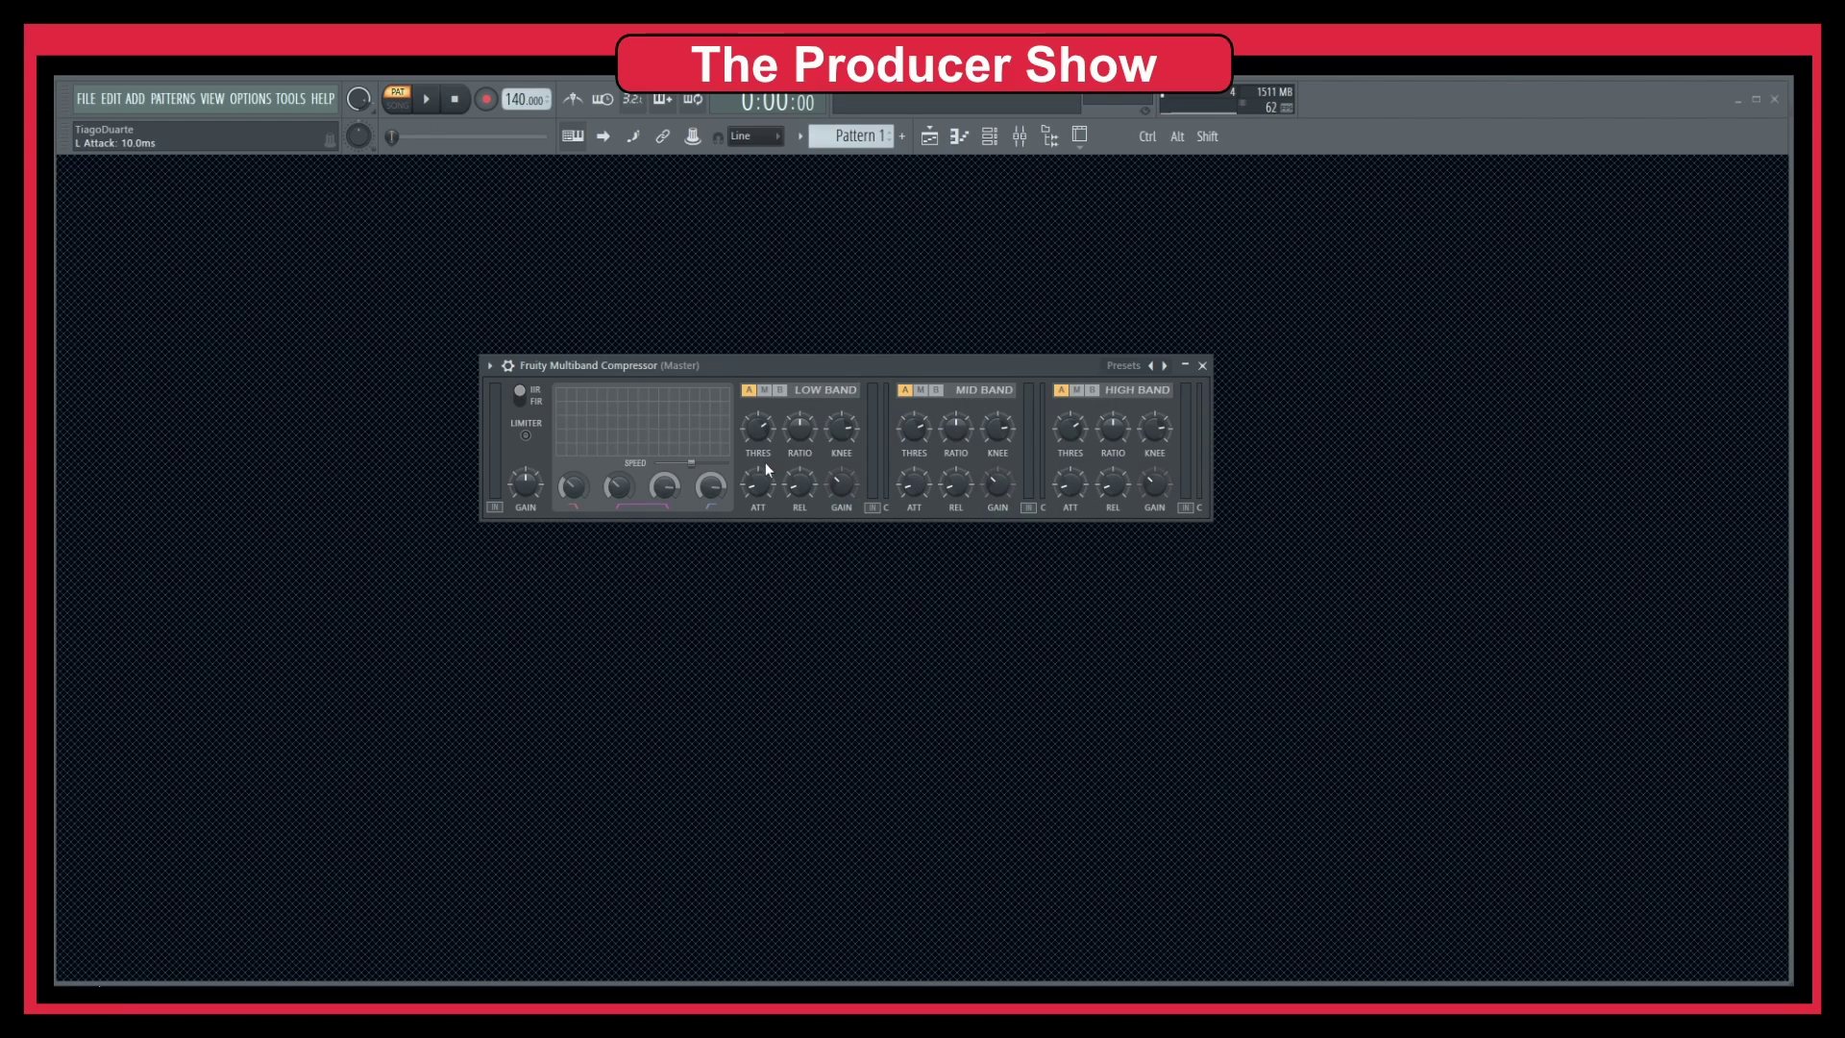
Step: Bypass the low, mid and high bands of the Fruity Multiband Compressor
left_click(766, 392)
left_click(782, 391)
left_click(936, 391)
left_click(1092, 390)
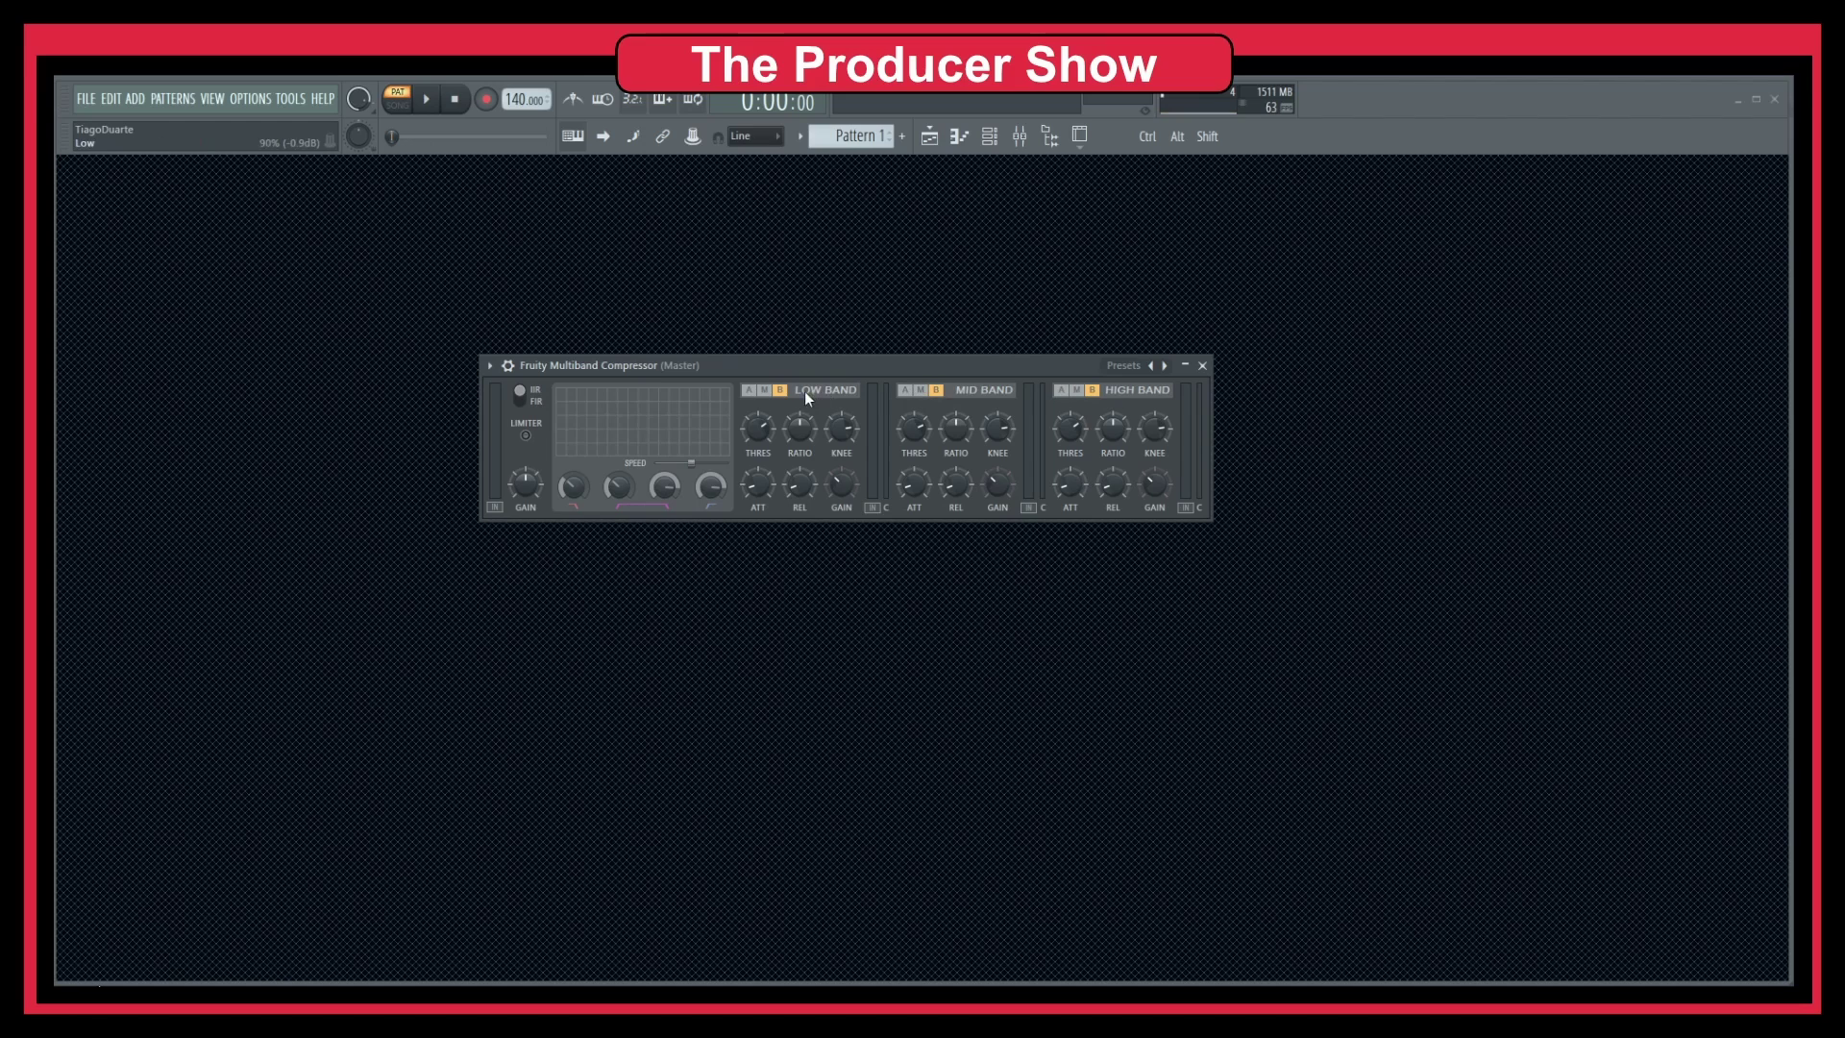
Step: Switch the low, mid and high bands of the Fruity Multiband Compressor back on
left_click(749, 390)
left_click(905, 390)
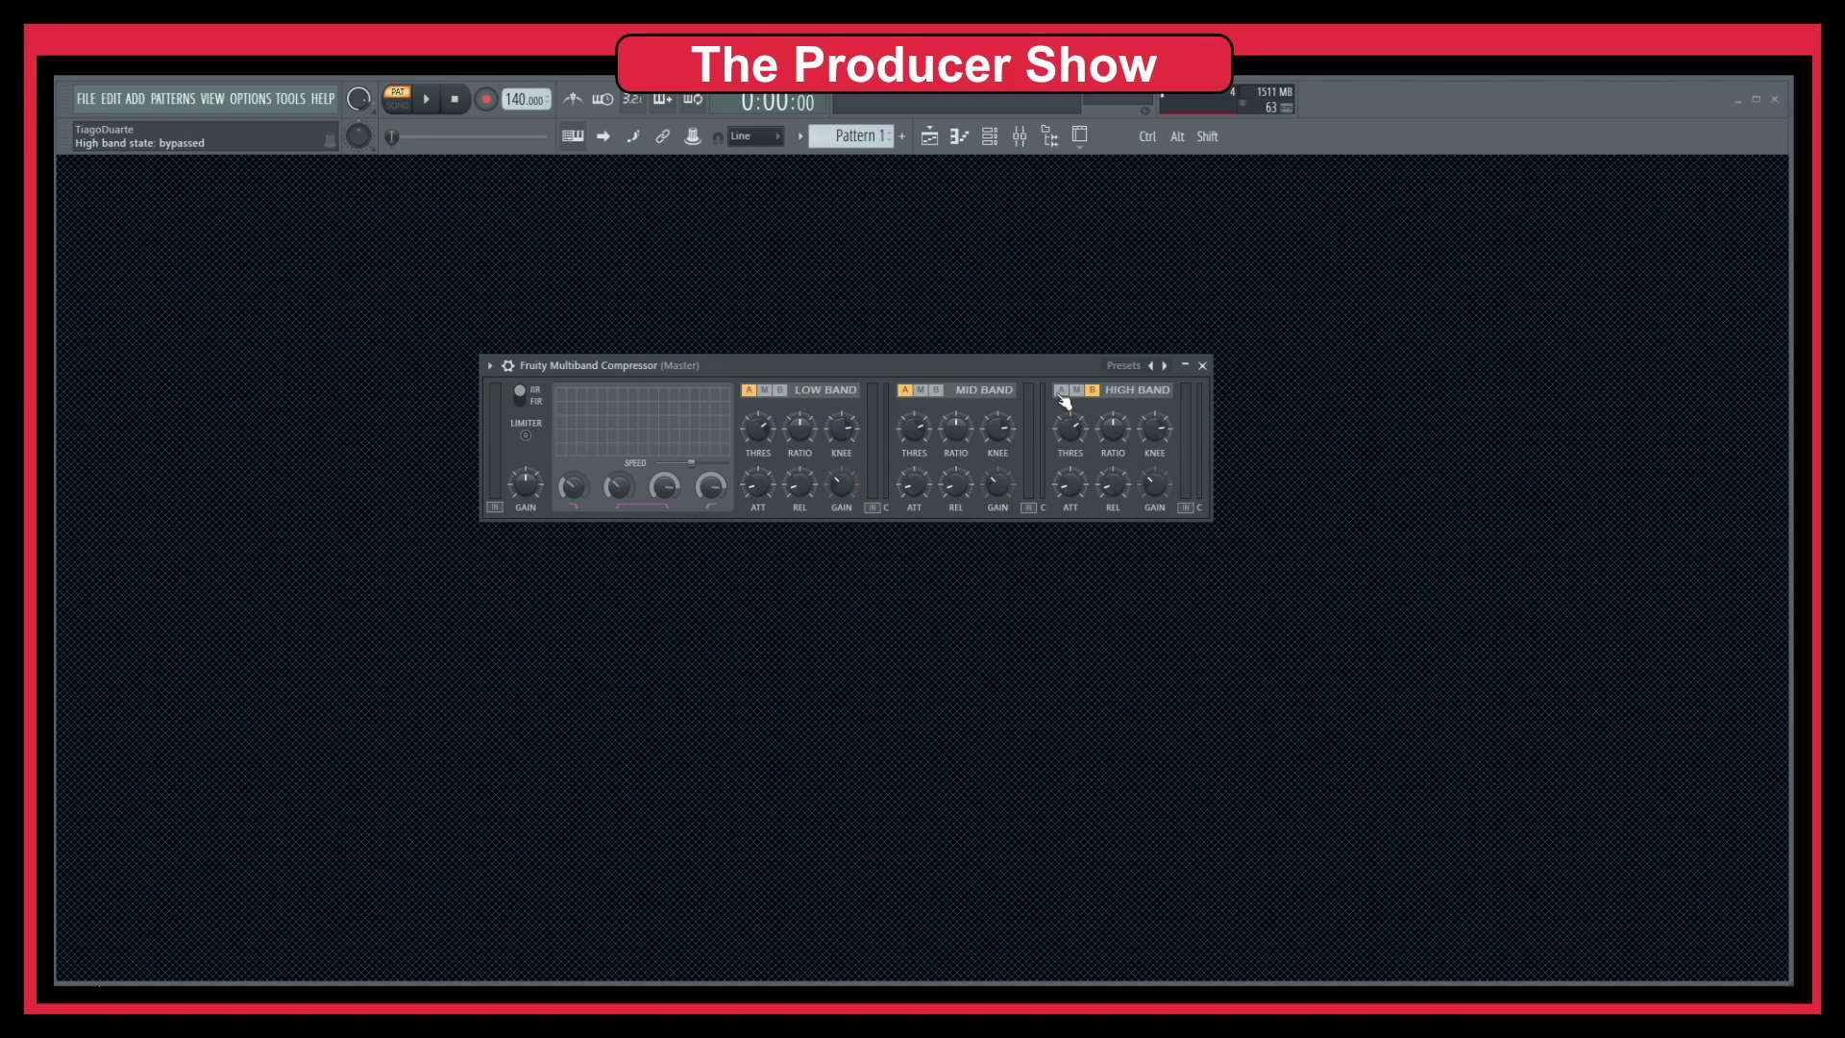
left_click(1061, 391)
Step: Search the effect plugins for "split" and load Frequency Splitter into the Master track's fourth slot
left_click_drag(765, 363, 763, 340)
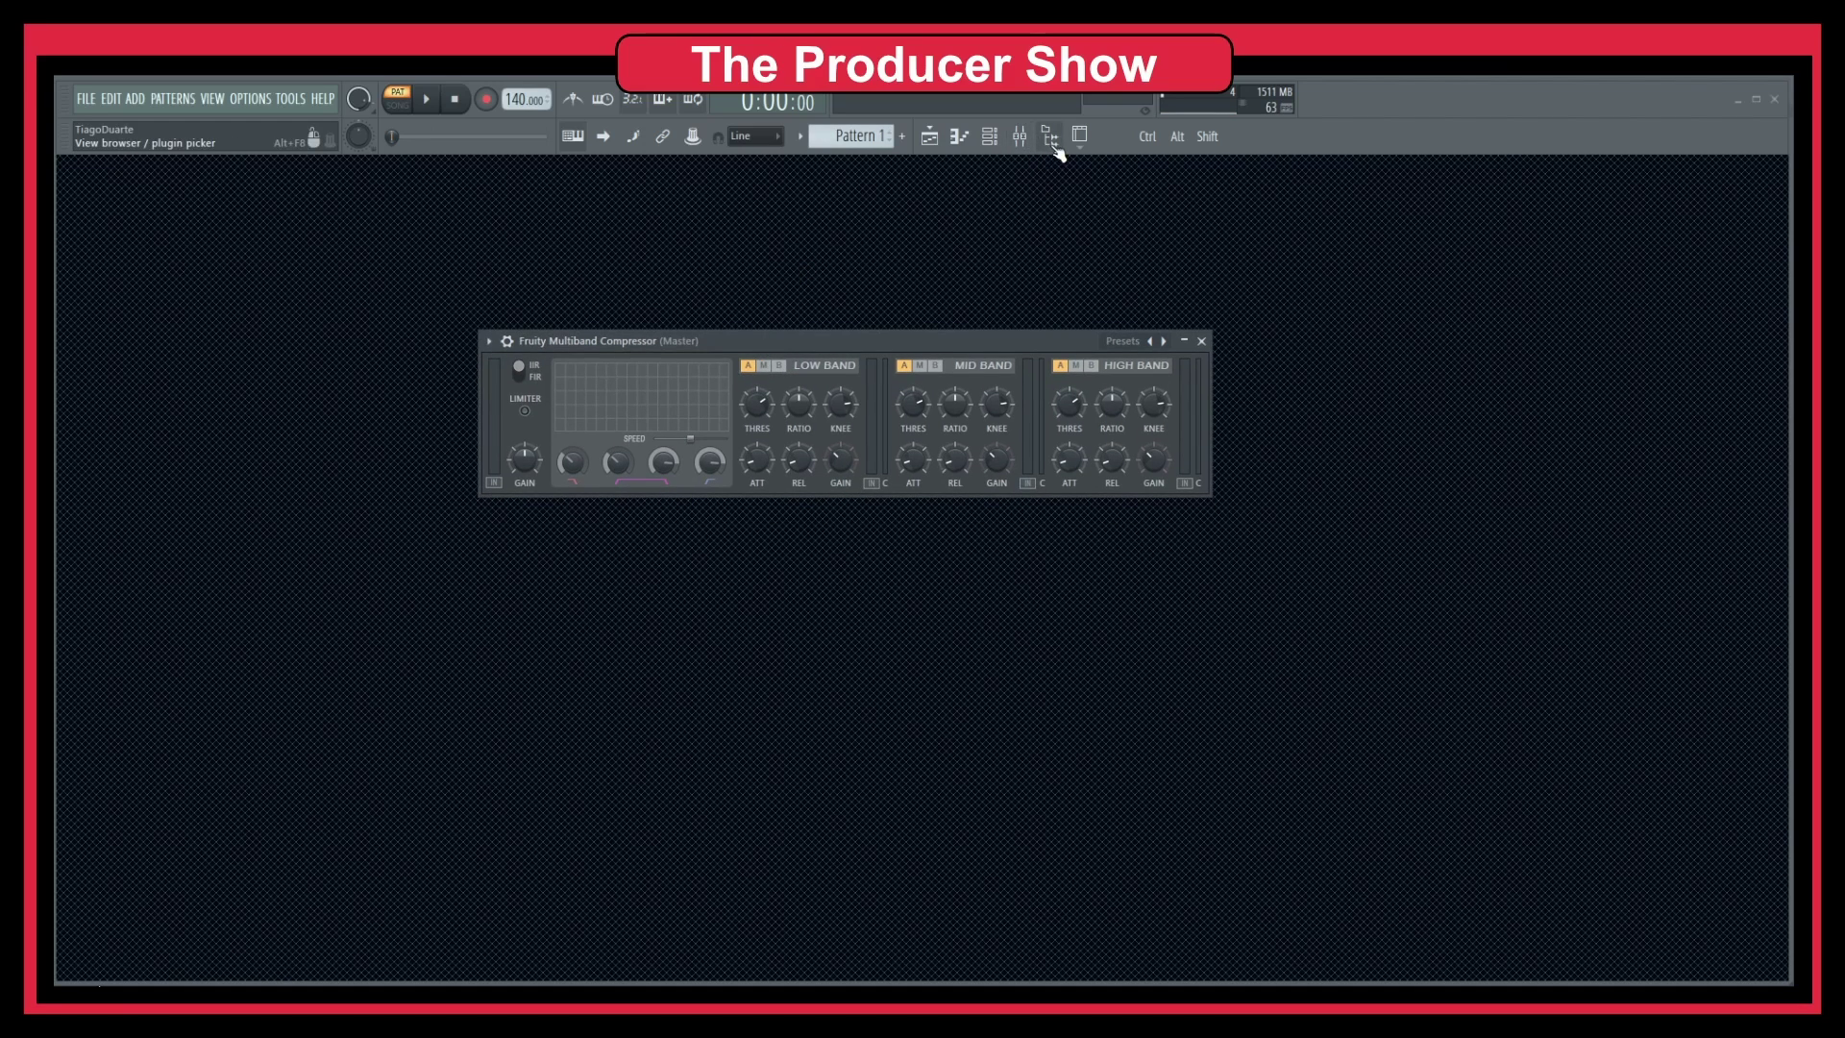
left_click(1019, 136)
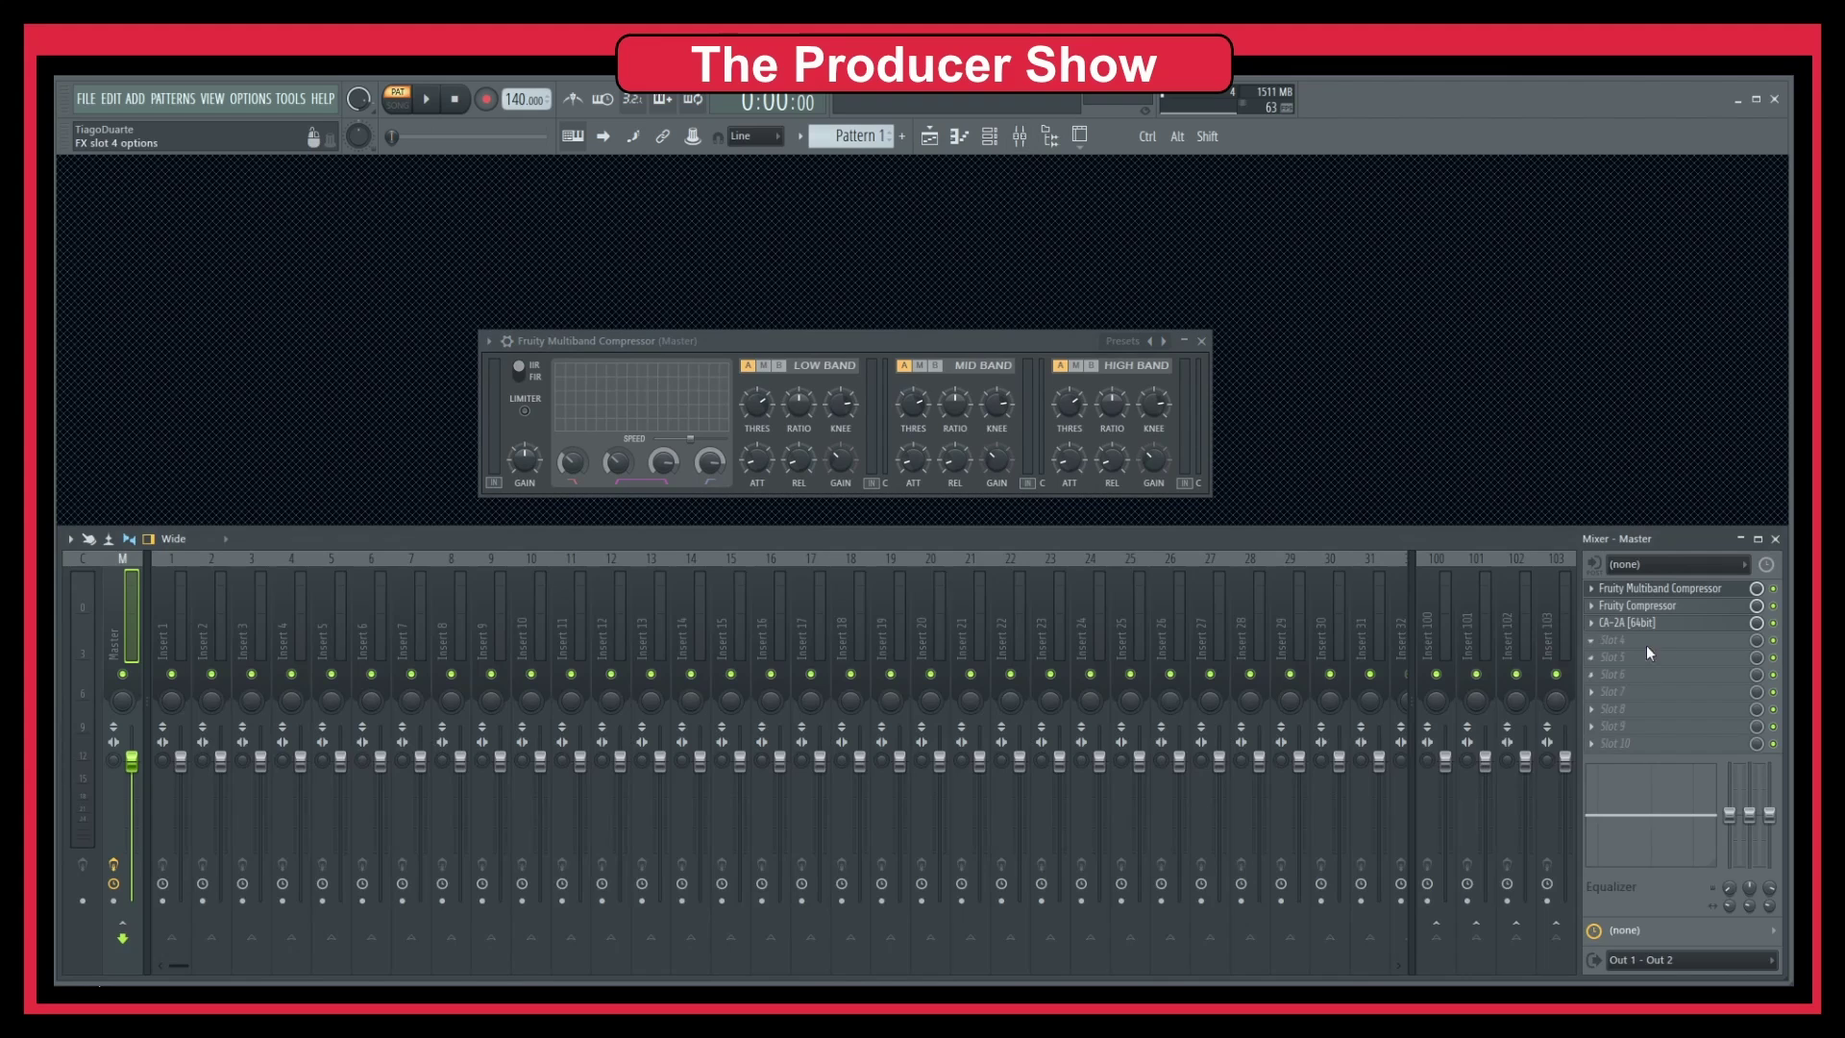
left_click(1646, 641)
left_click(1548, 625)
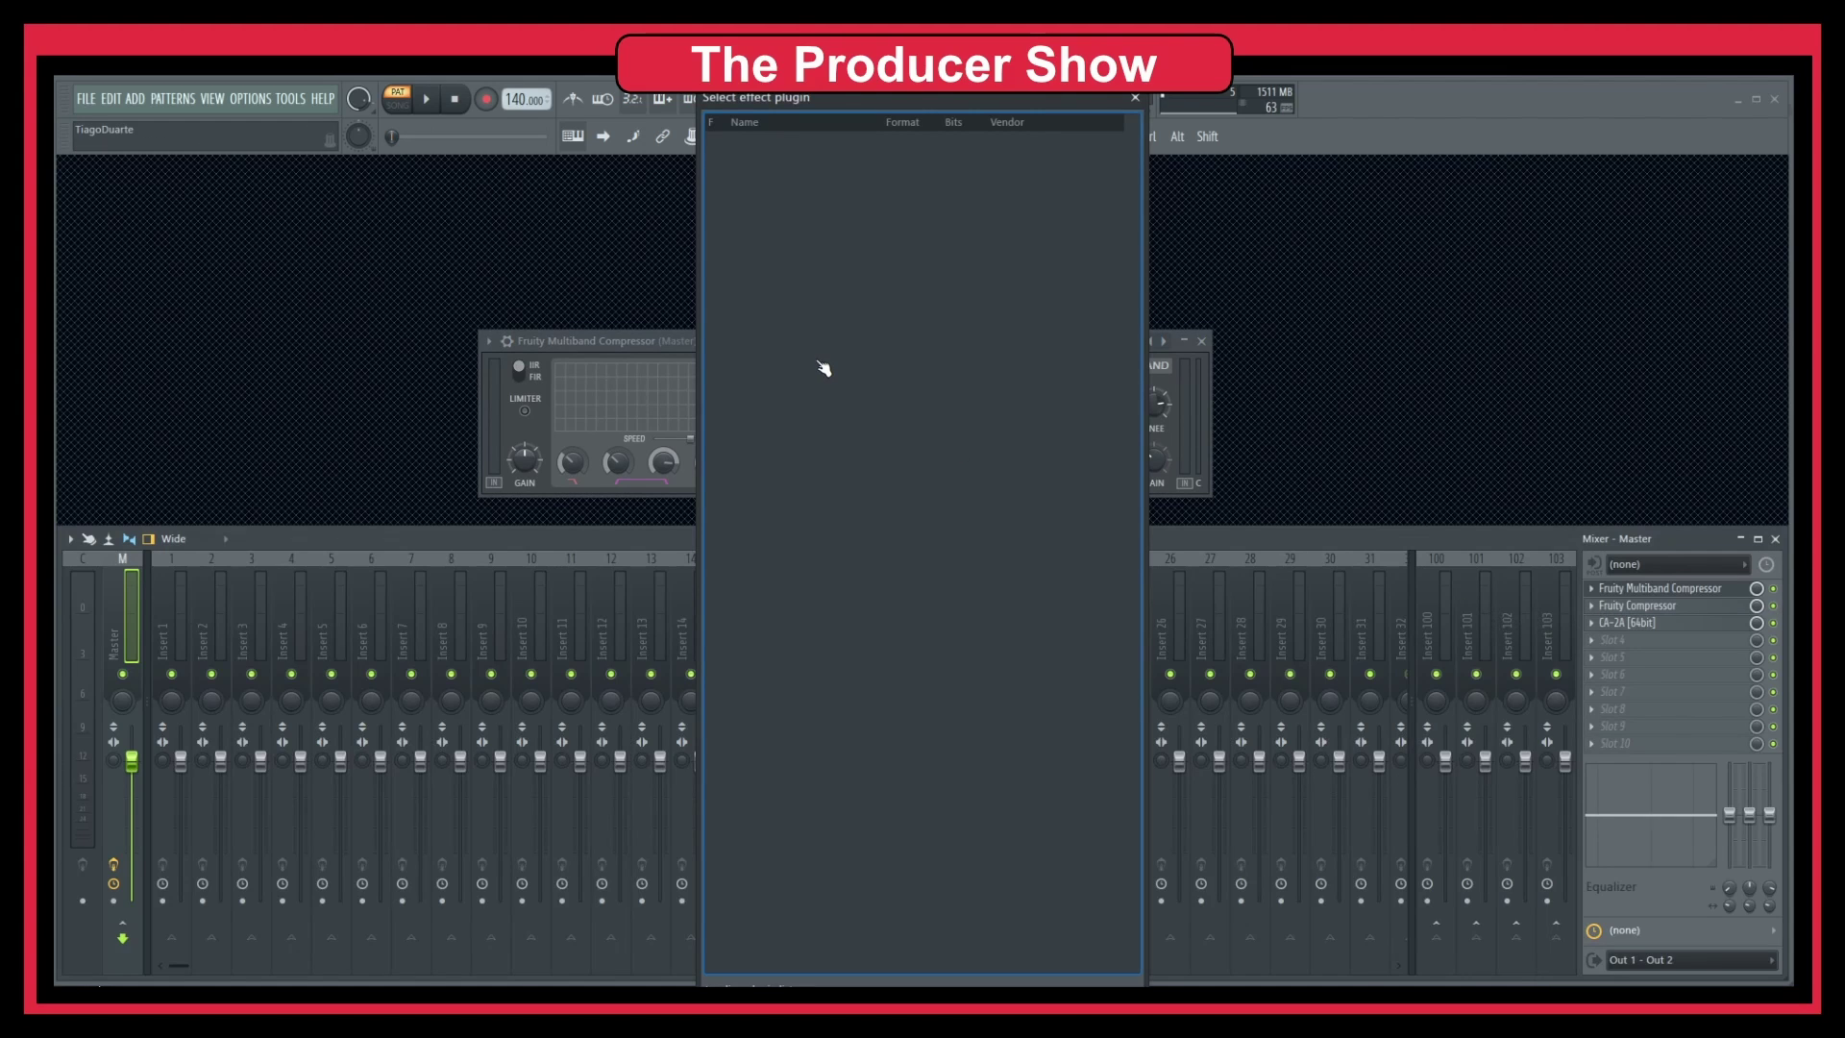
type("split")
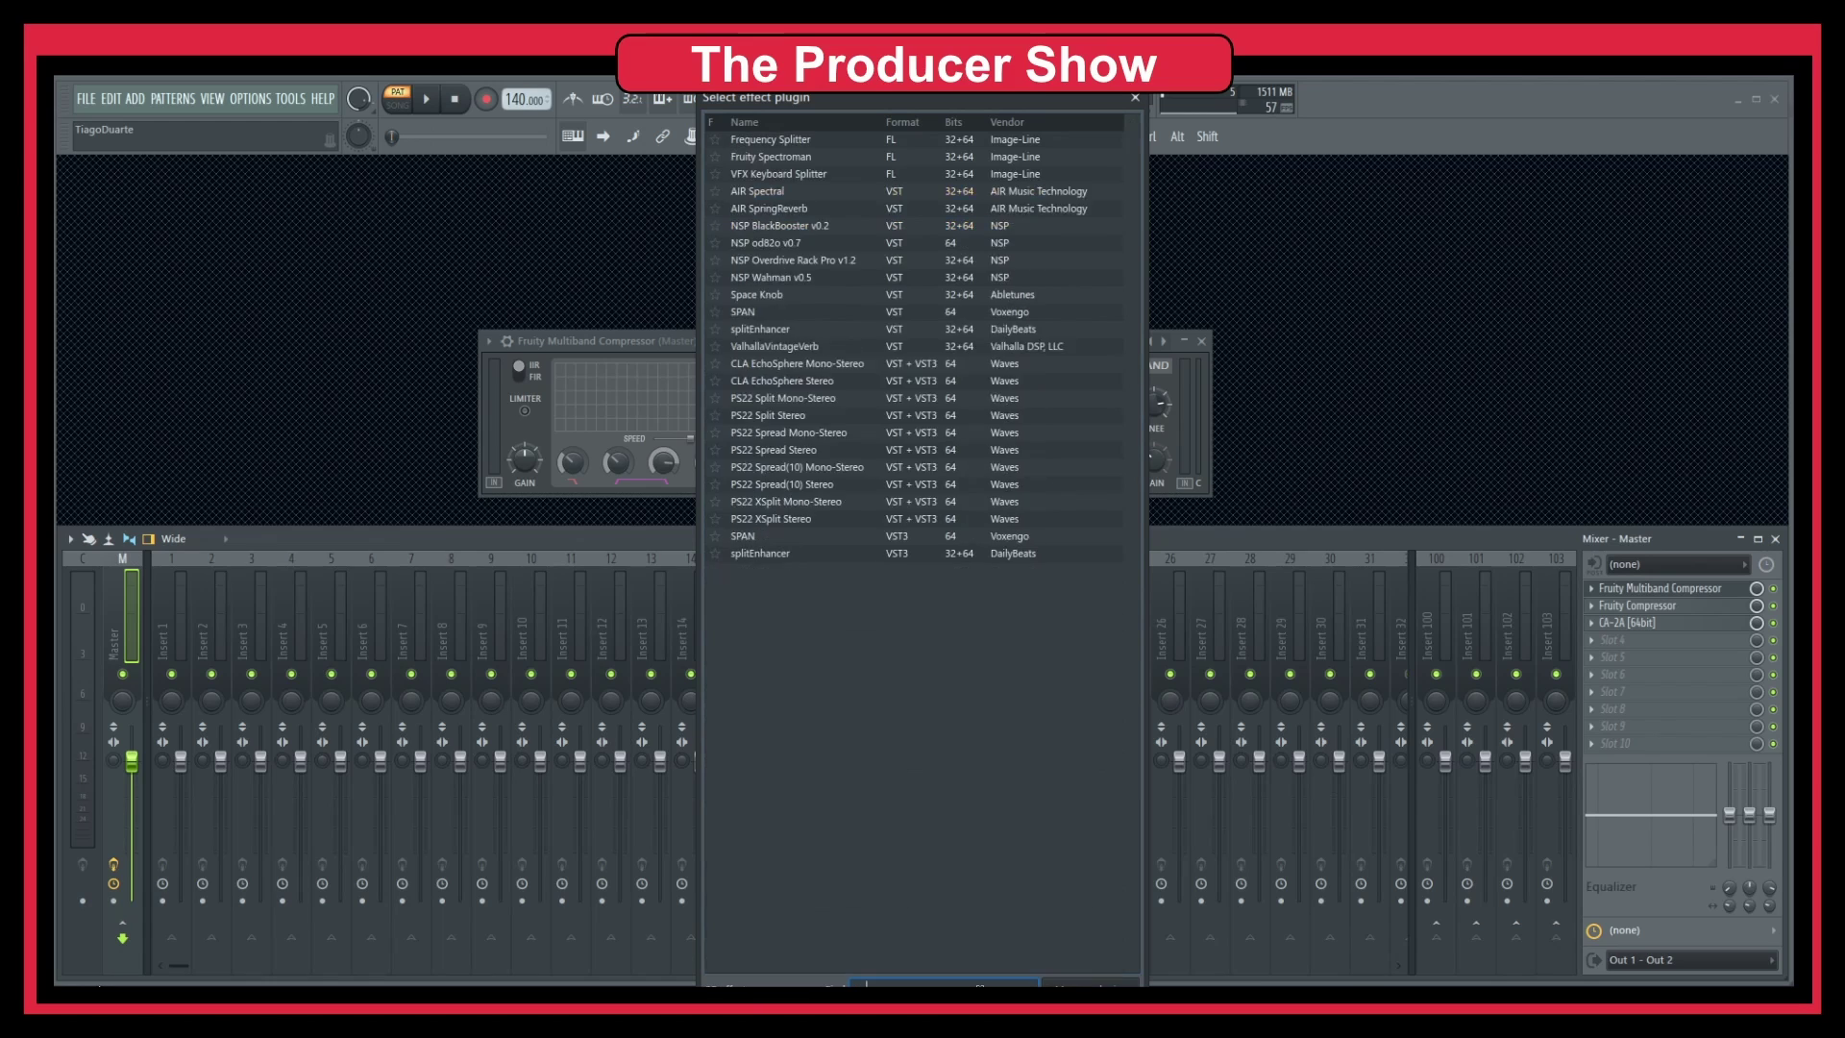
left_click(783, 141)
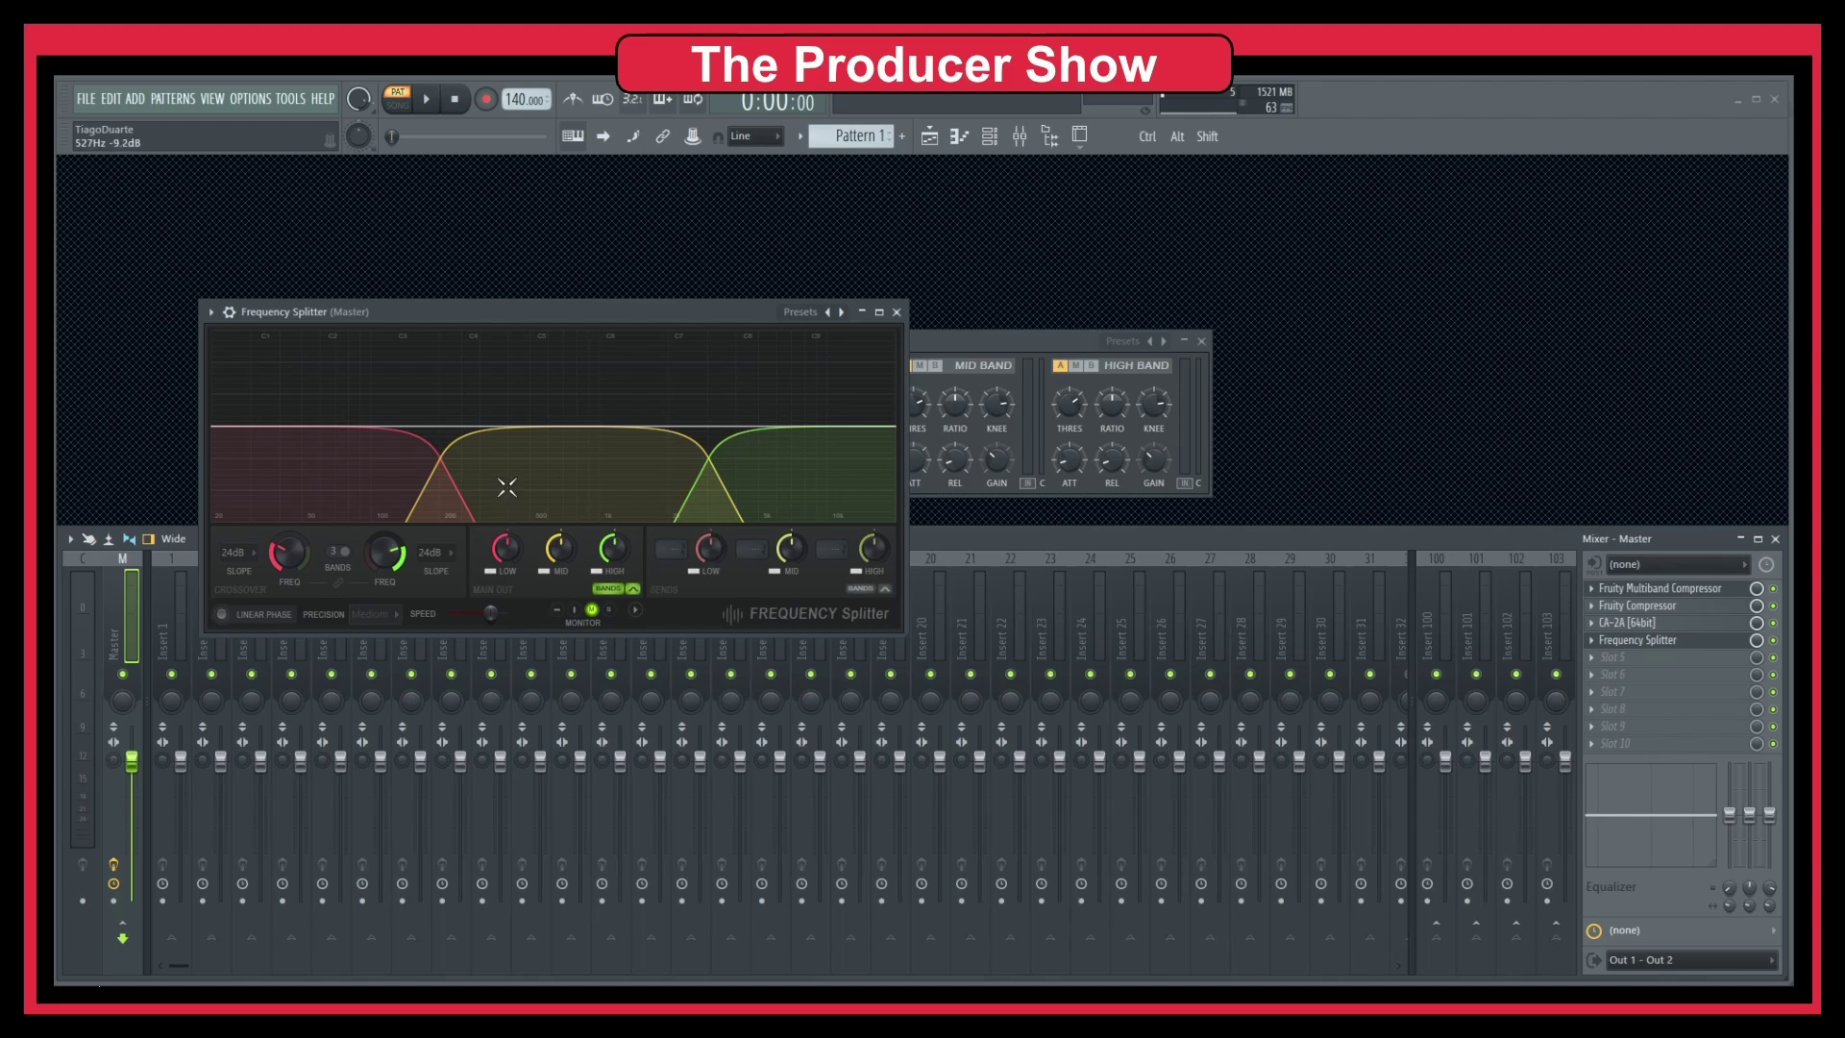
Step: Place the Frequency Splitter window directly beneath the multiband compressor and close the mixer
left_click_drag(550, 332, 943, 527)
left_click(1776, 540)
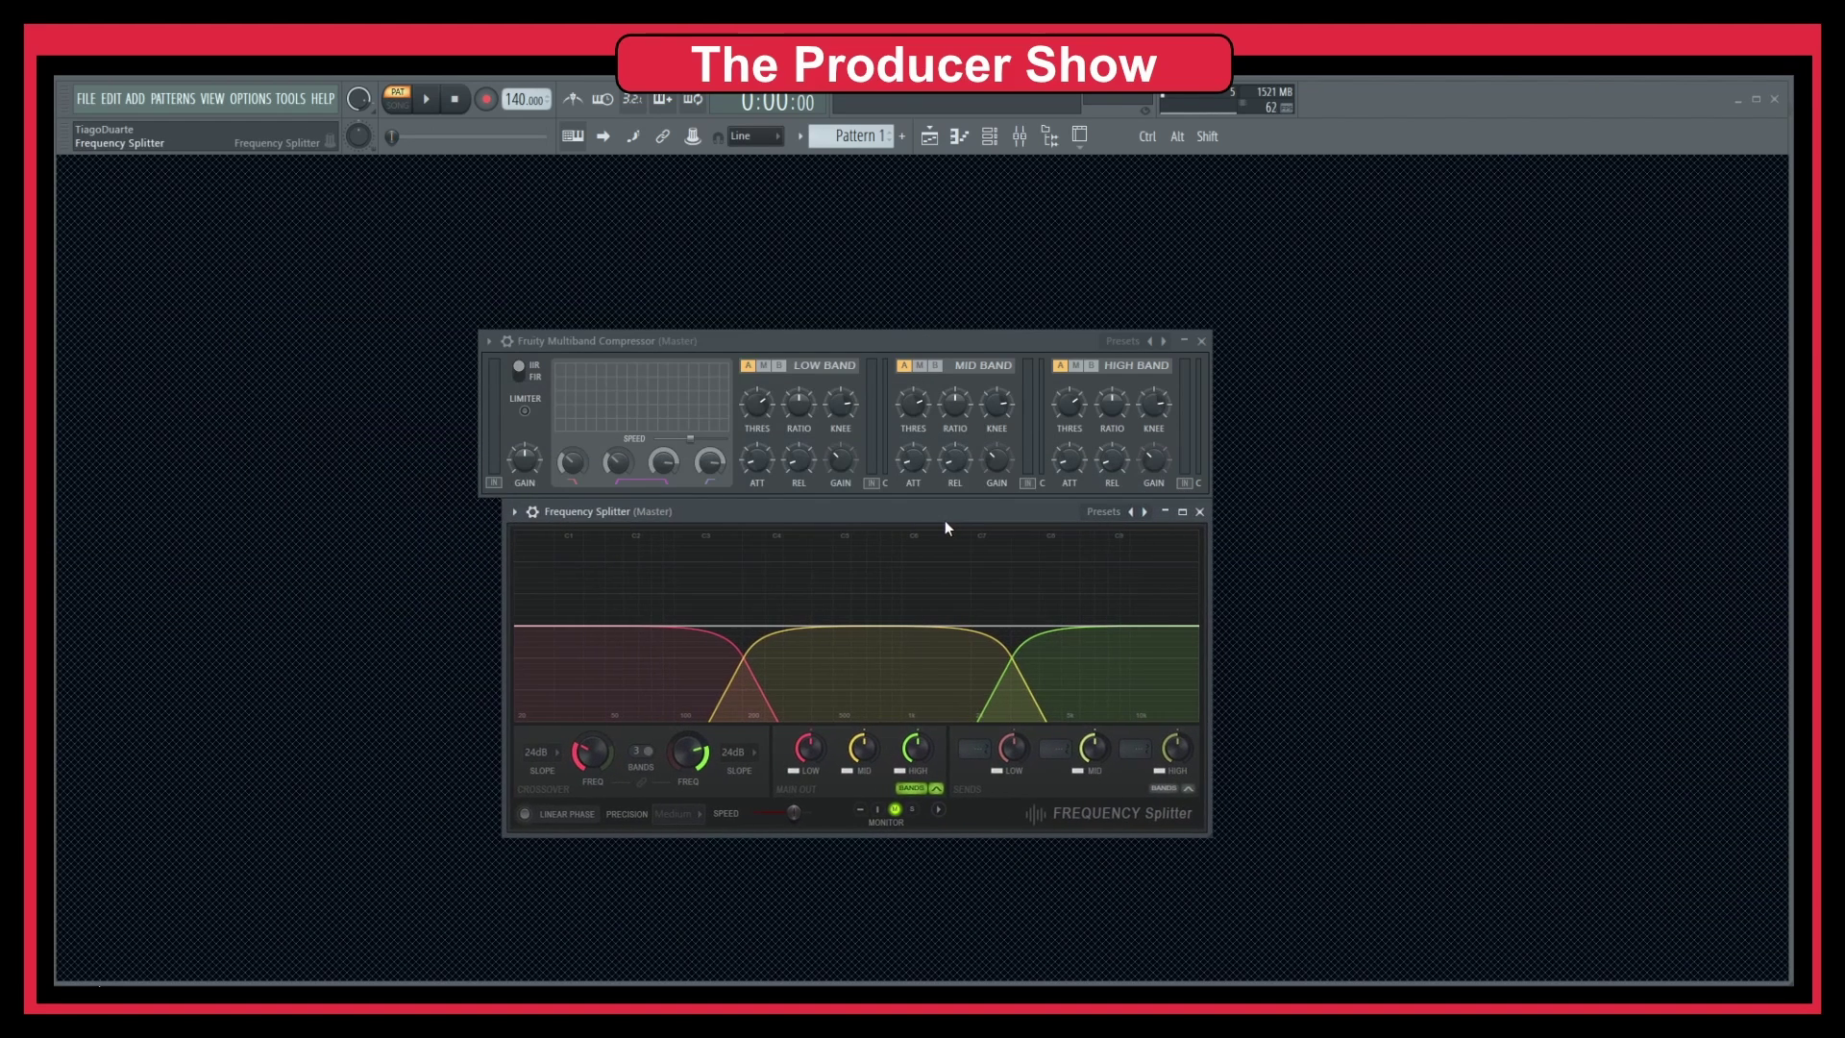
Step: Examine the multiband compressor's low and mid band frequency controls and the band curves they display
left_click(806, 344)
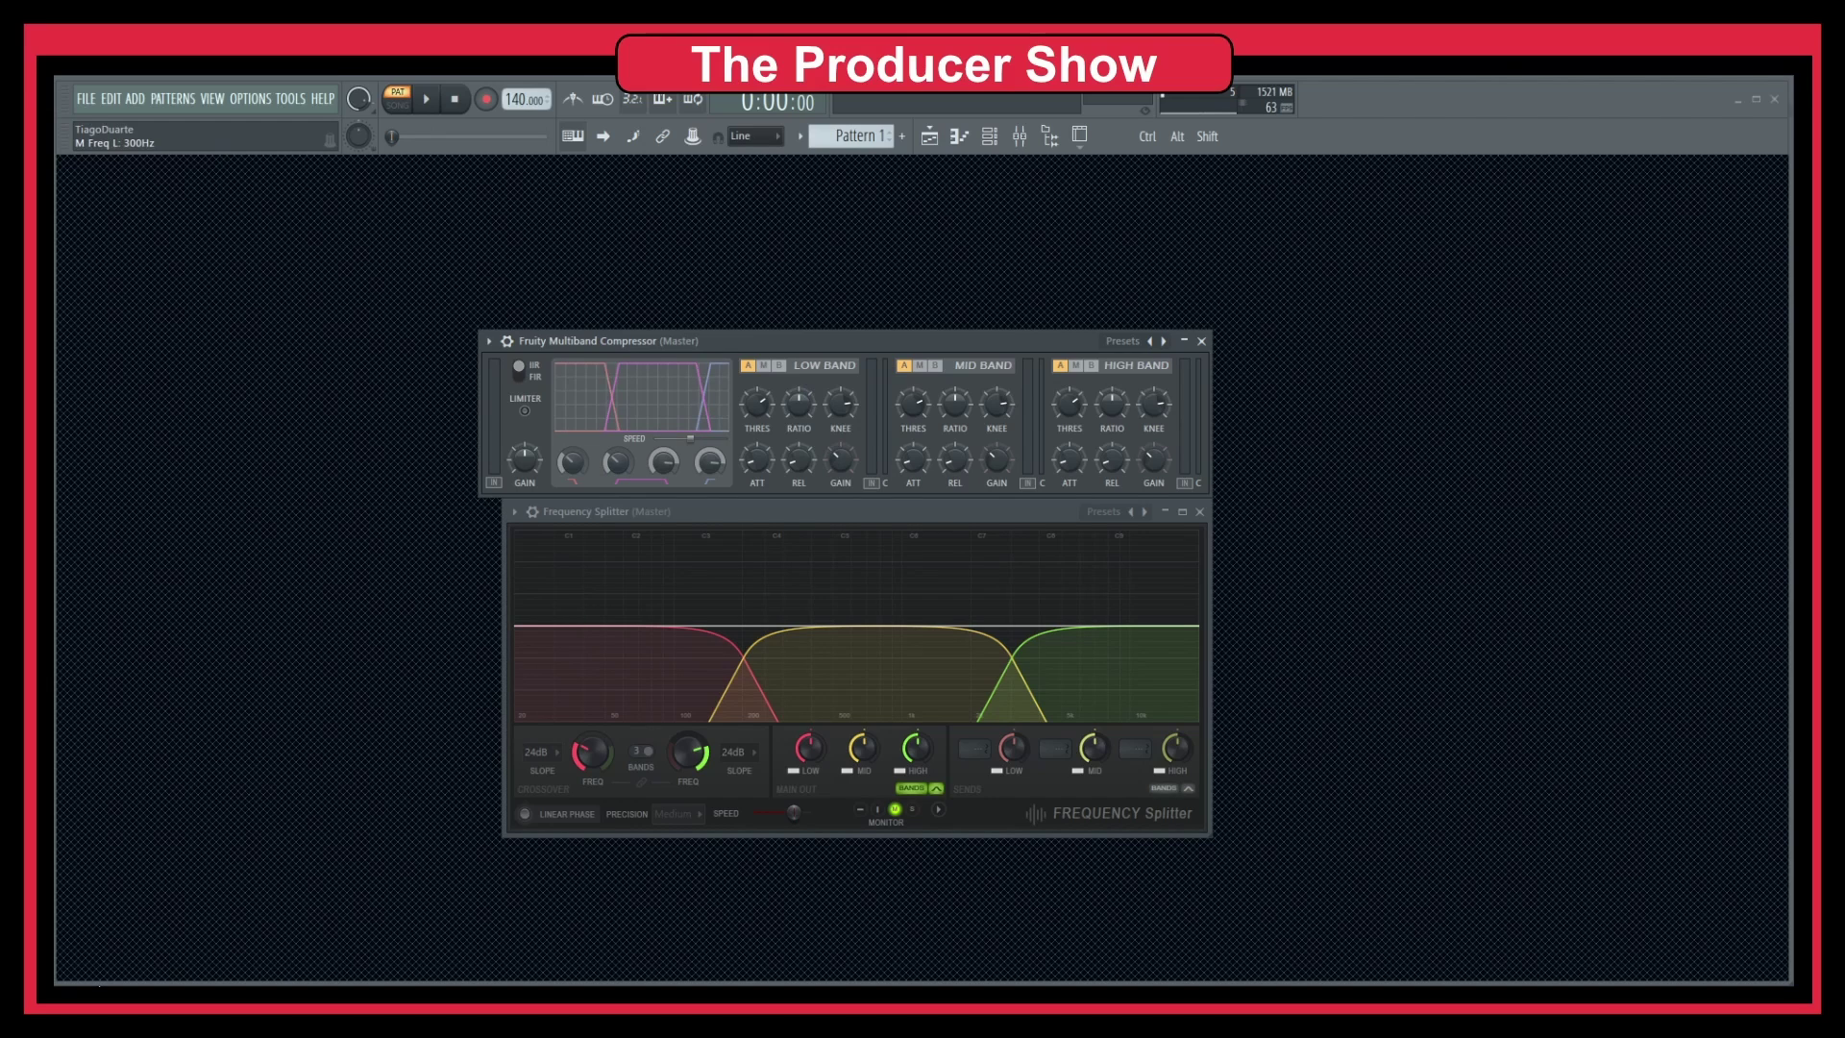
left_click(665, 464)
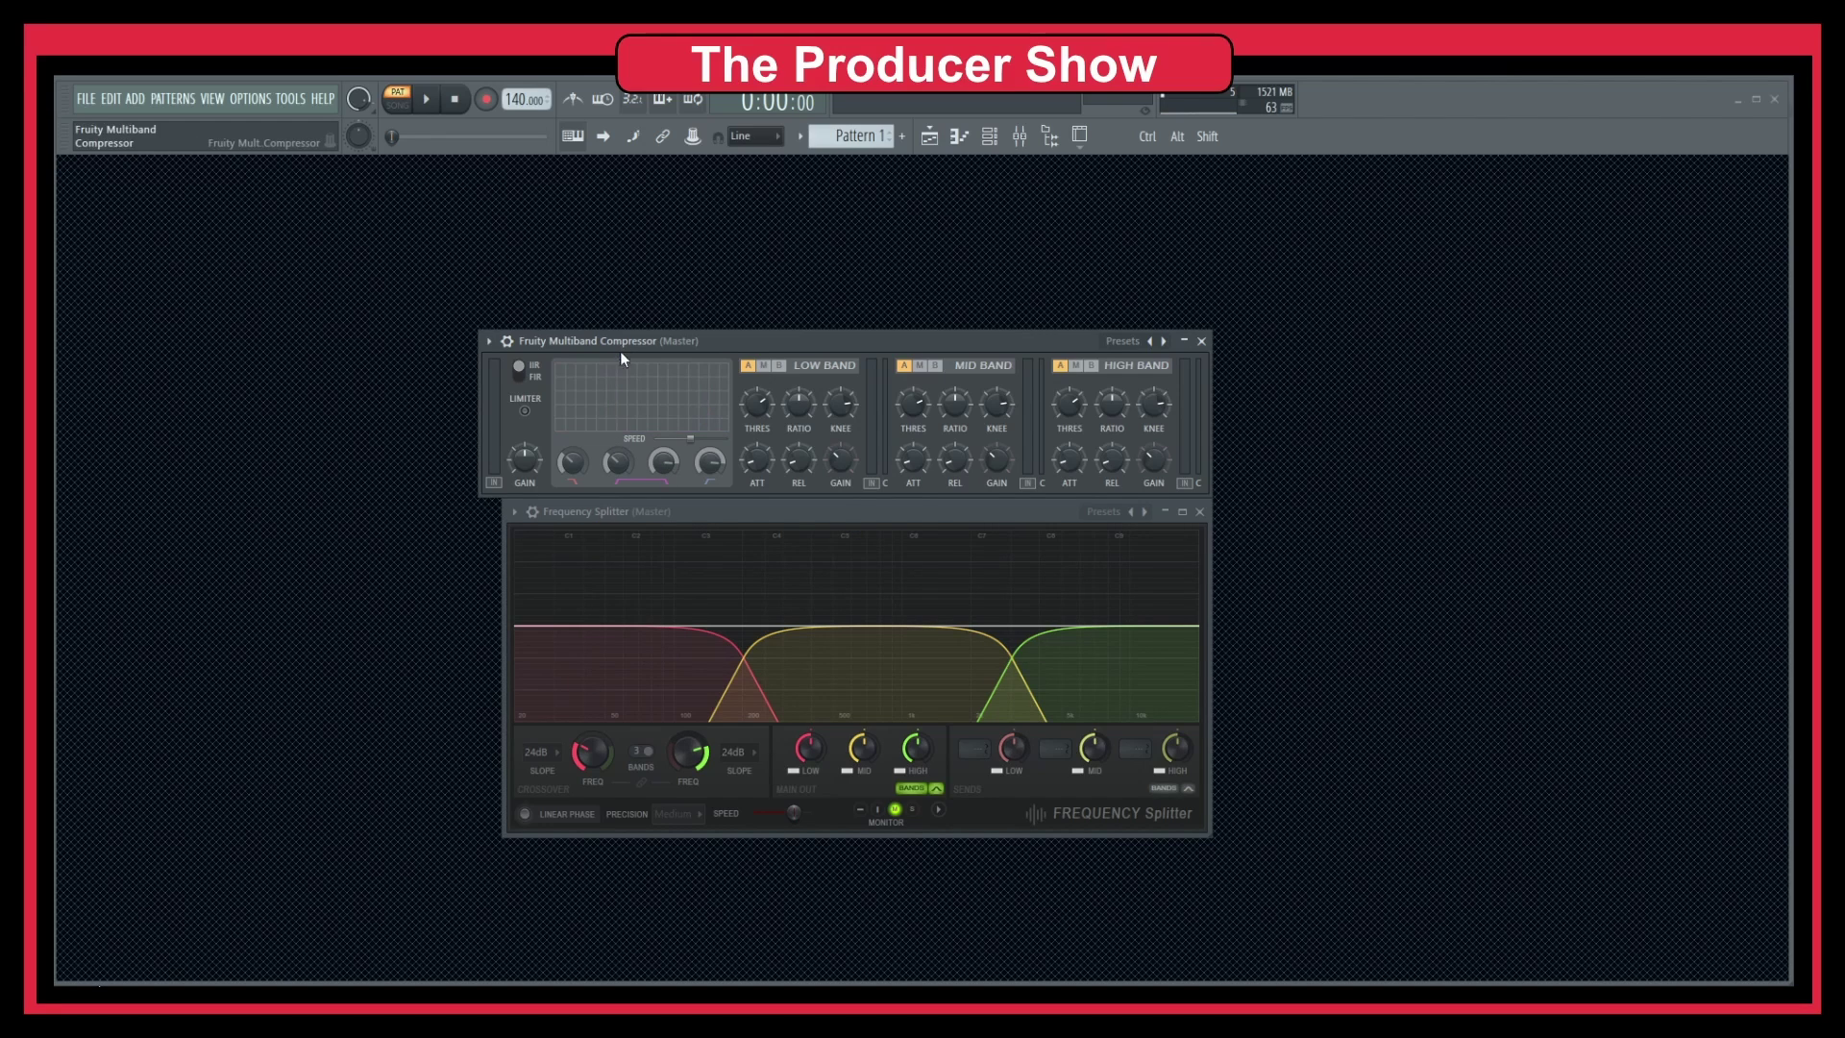
left_click(567, 466)
left_click(574, 464)
left_click(617, 465)
left_click(665, 466)
left_click(663, 465)
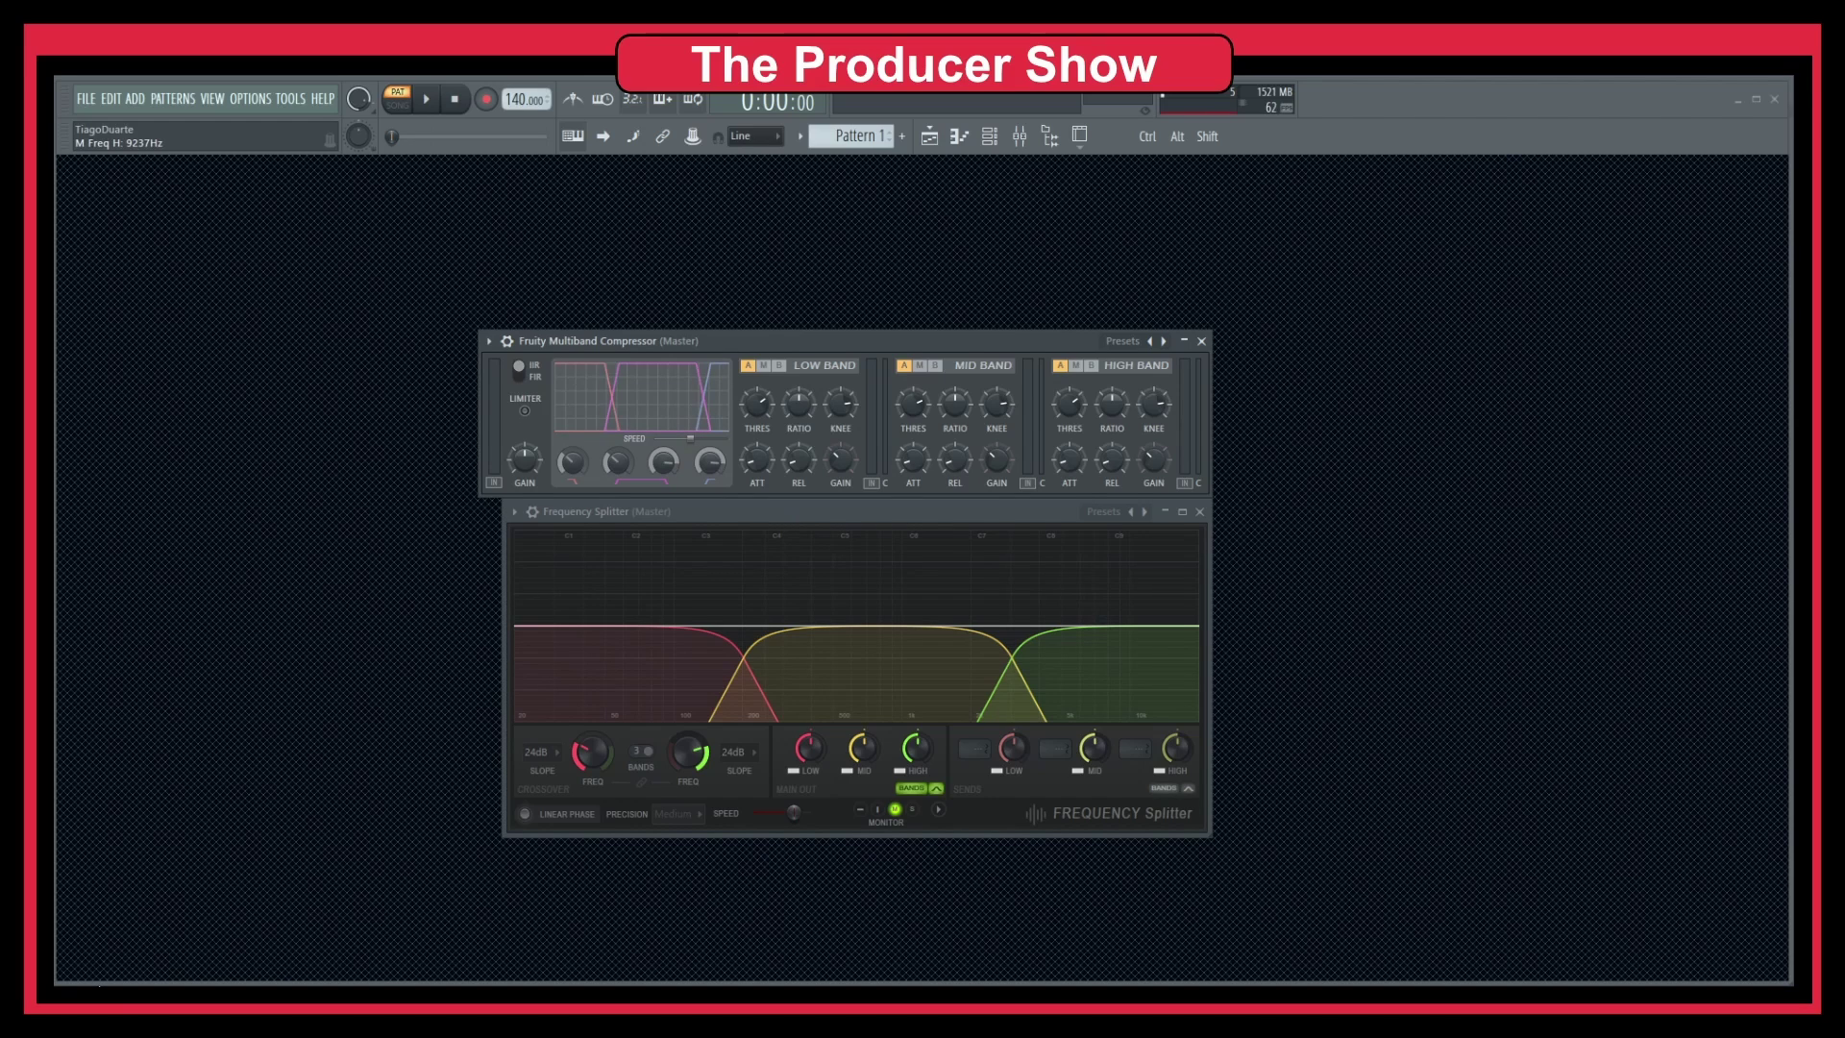
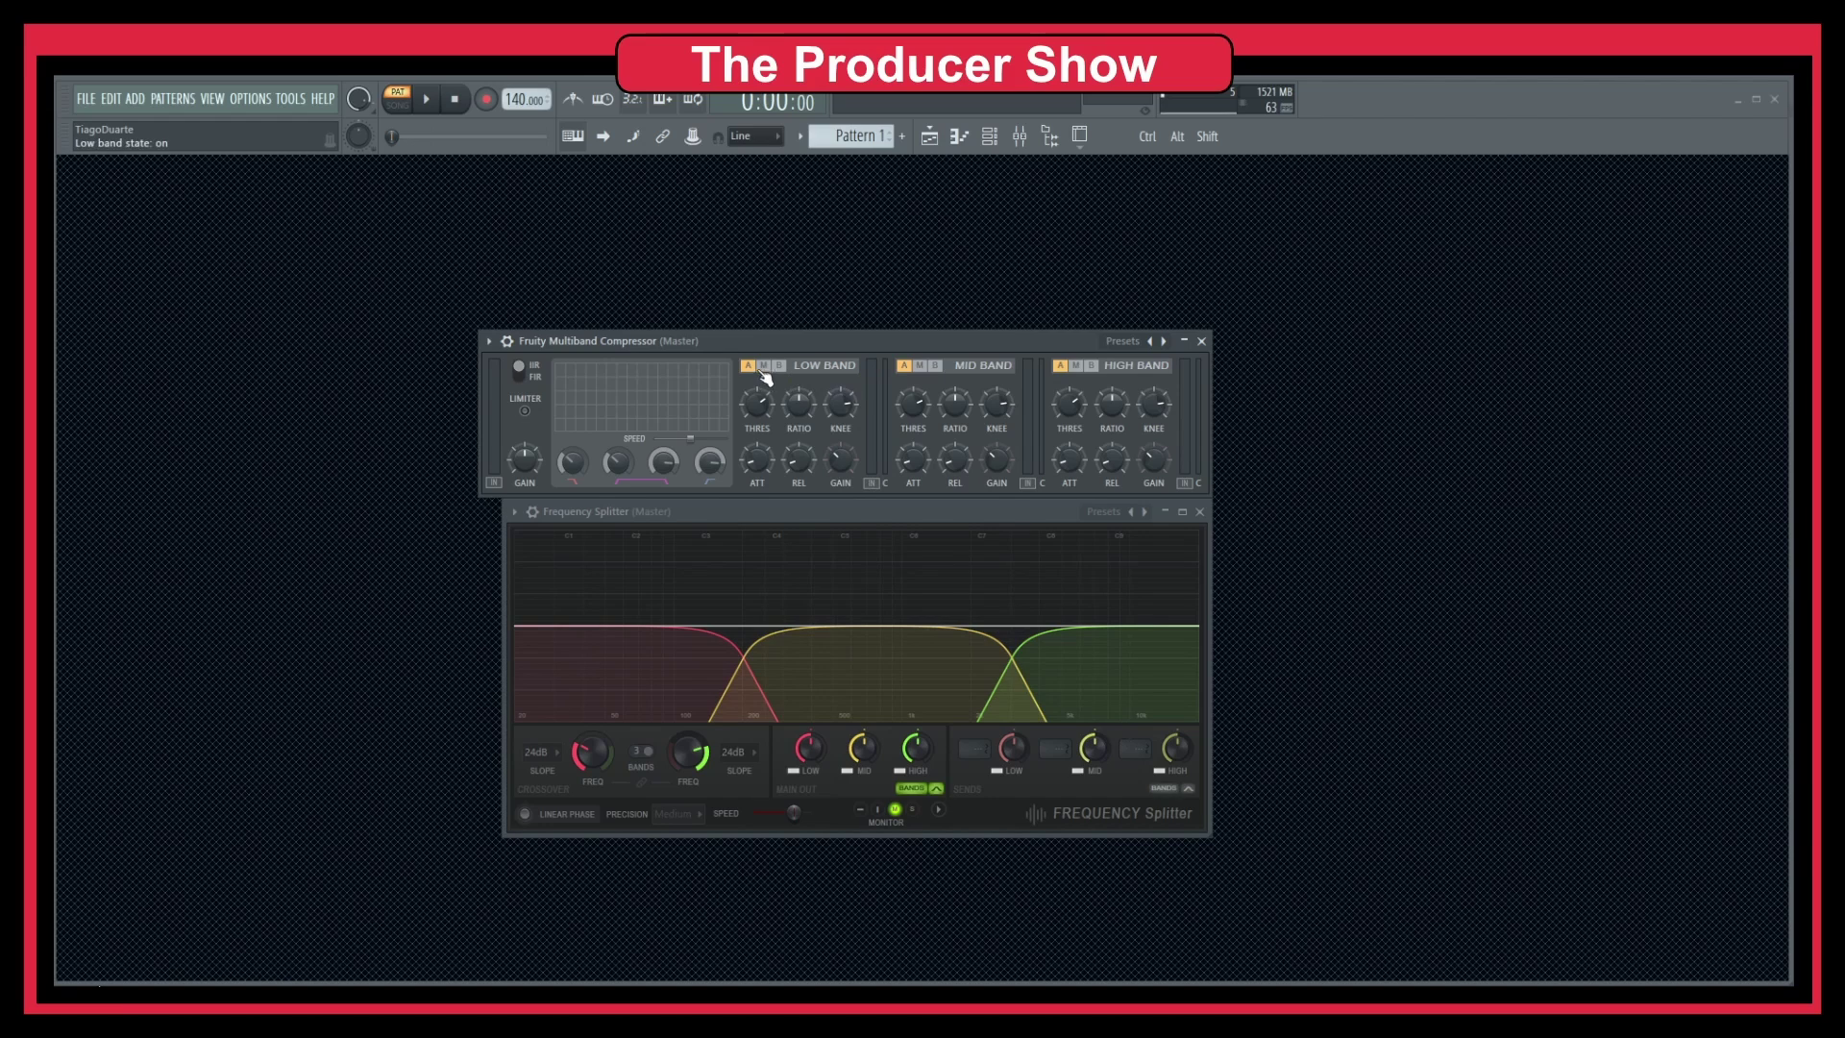
Step: Try muting the low and high bands and bypassing the mid band of the multiband compressor
left_click(763, 366)
left_click(888, 510)
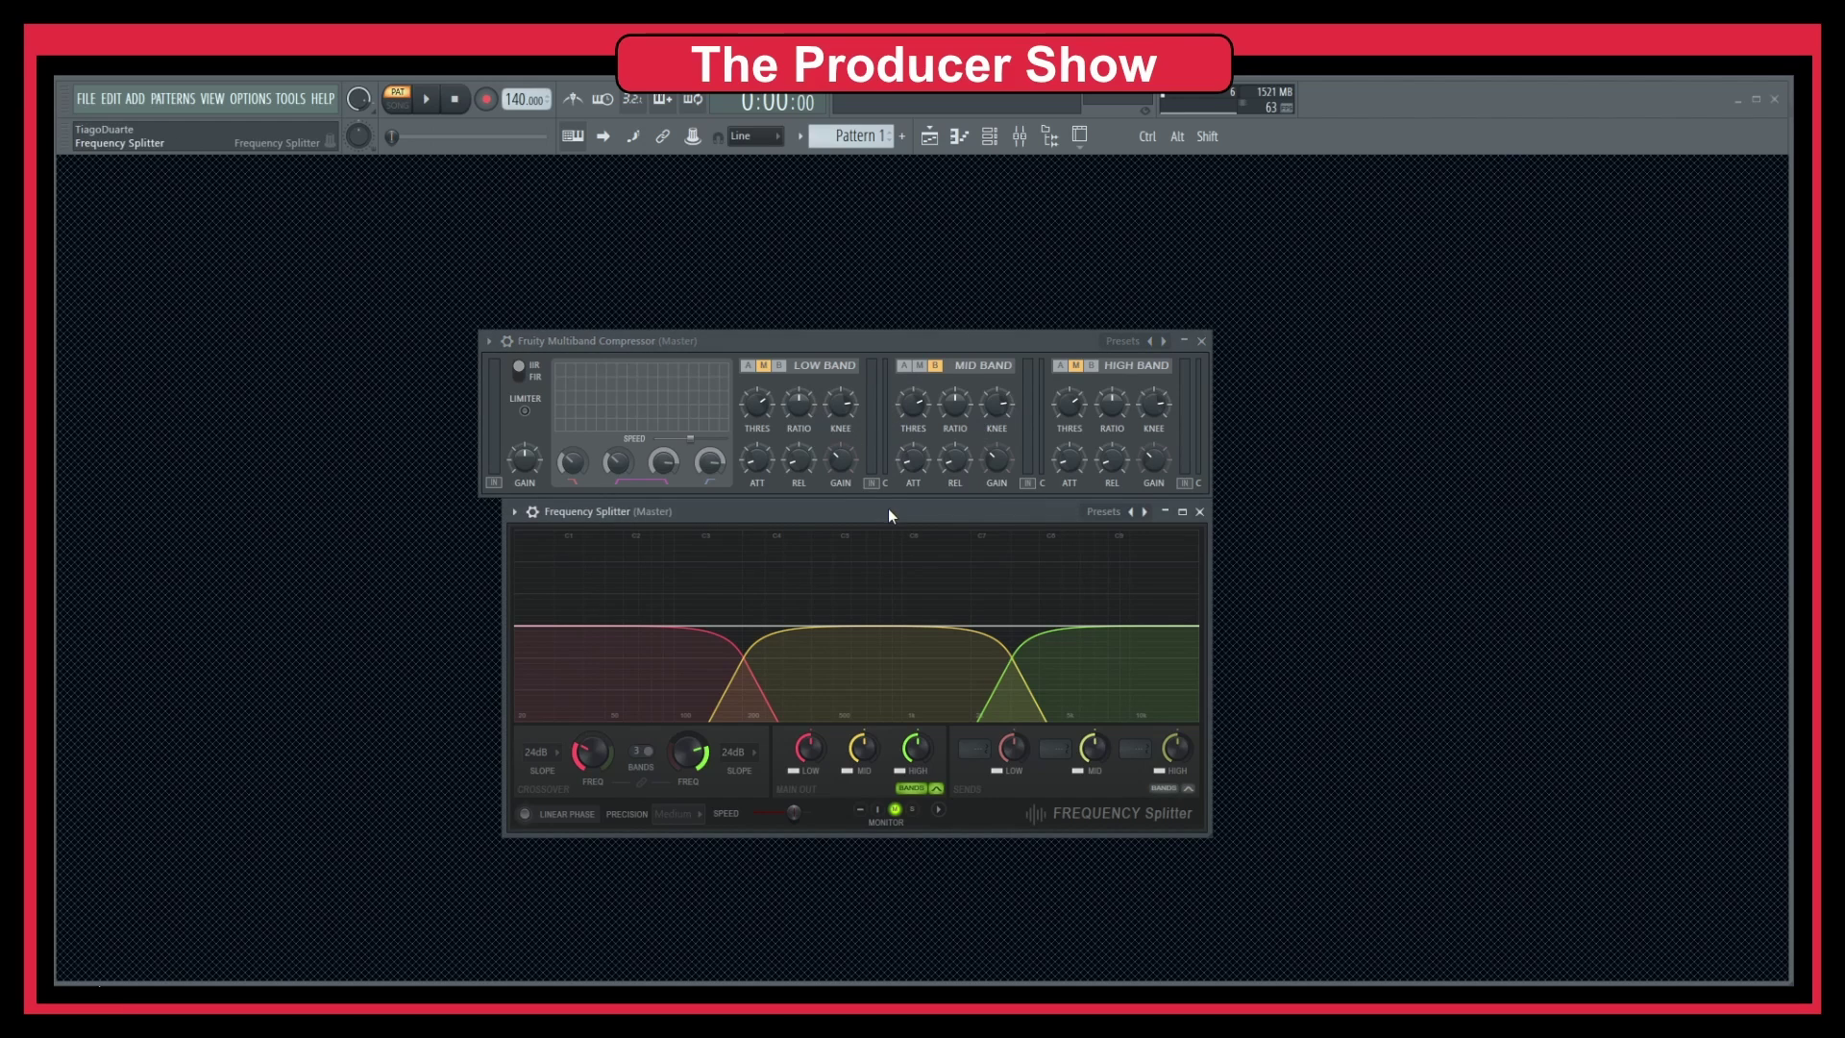
Step: Close the Frequency Splitter window and move the multiband compressor window slightly lower
left_click(1199, 511)
left_click_drag(992, 342, 1007, 389)
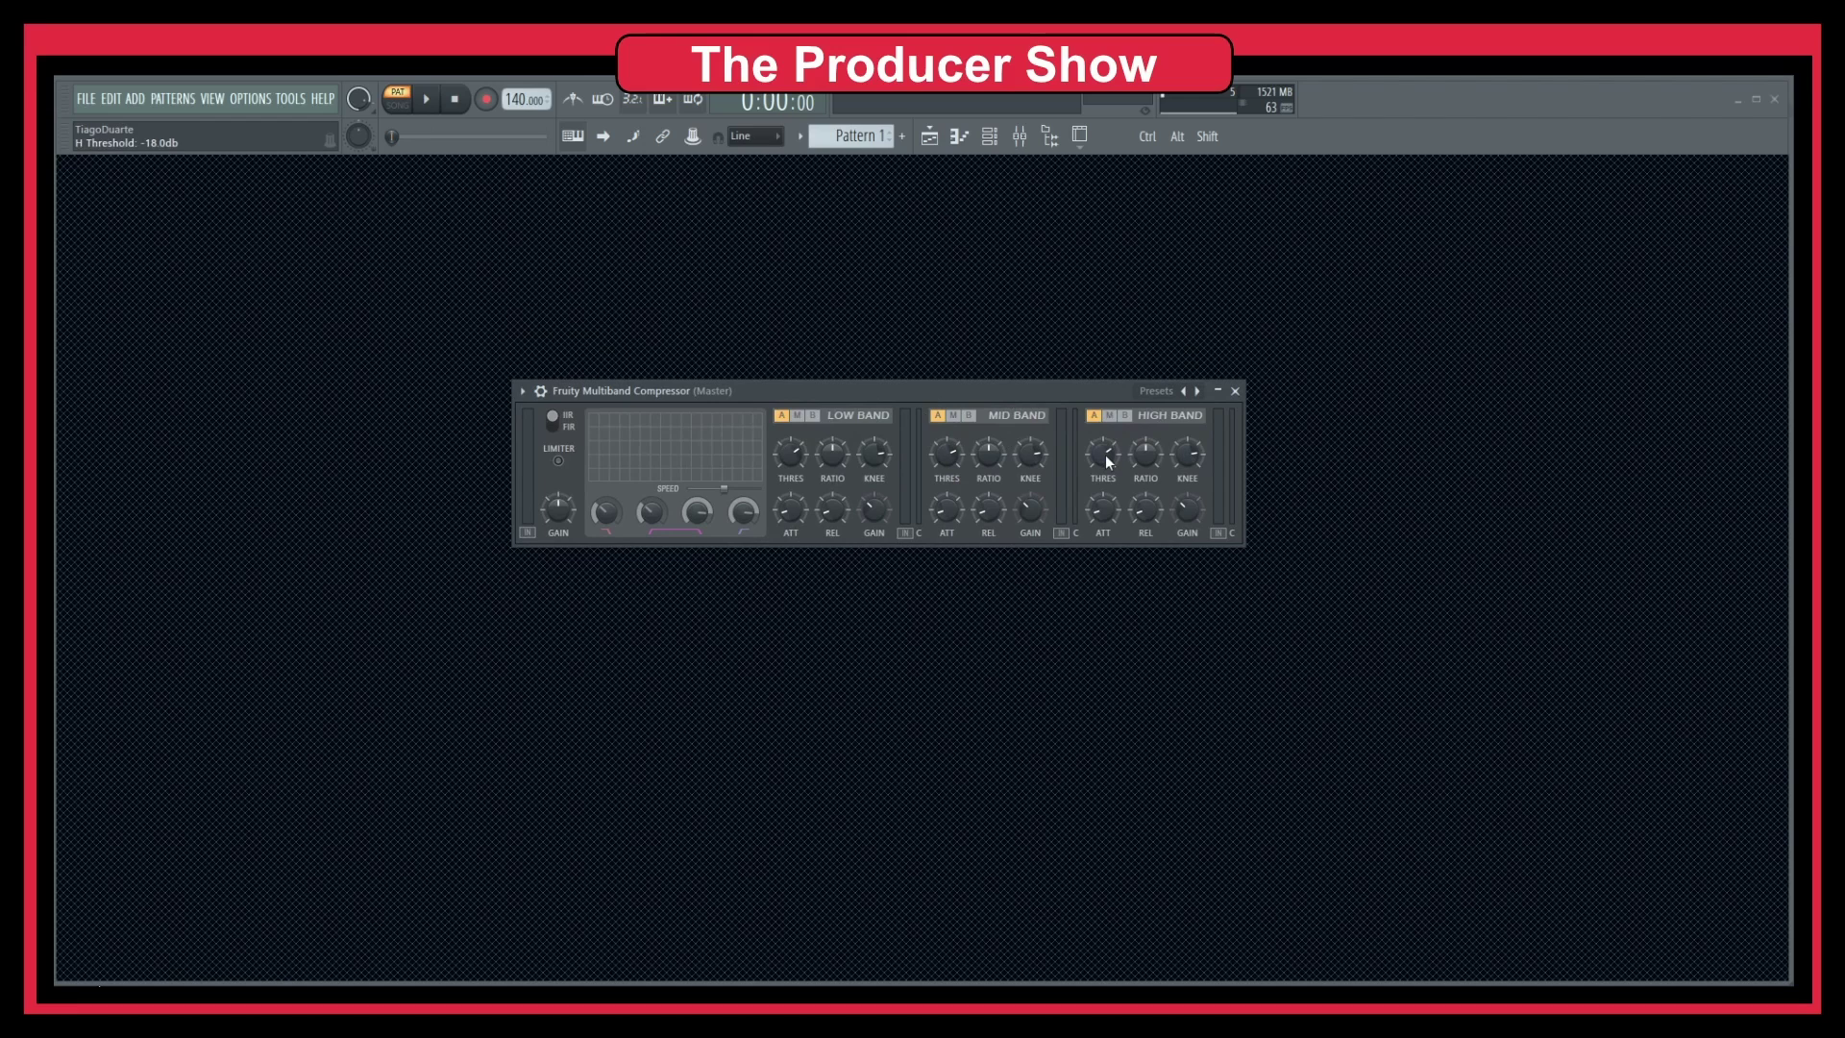
Step: Adjust the low band's cutoff frequency in the Fruity Multiband Compressor
left_click(607, 512)
left_click_drag(601, 527, 601, 567)
left_click(592, 517)
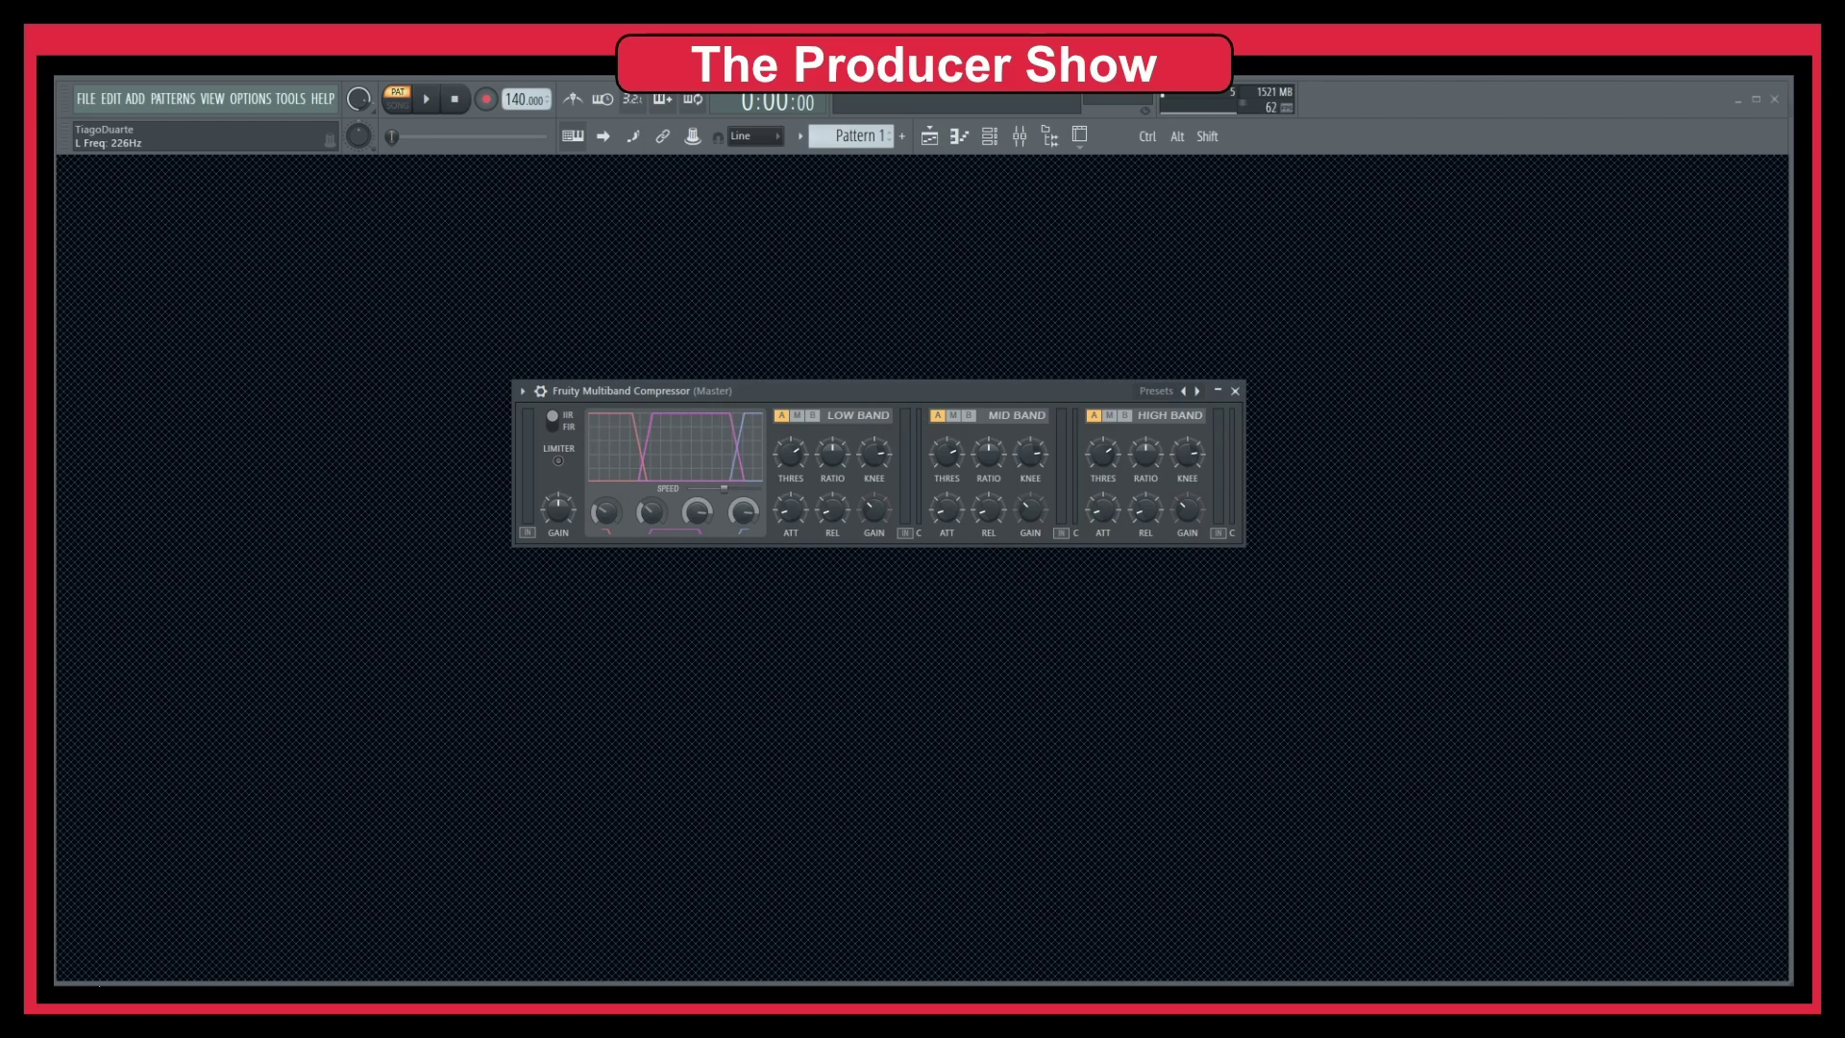
left_click_drag(595, 423, 595, 413)
left_click(606, 513)
left_click_drag(606, 512, 606, 507)
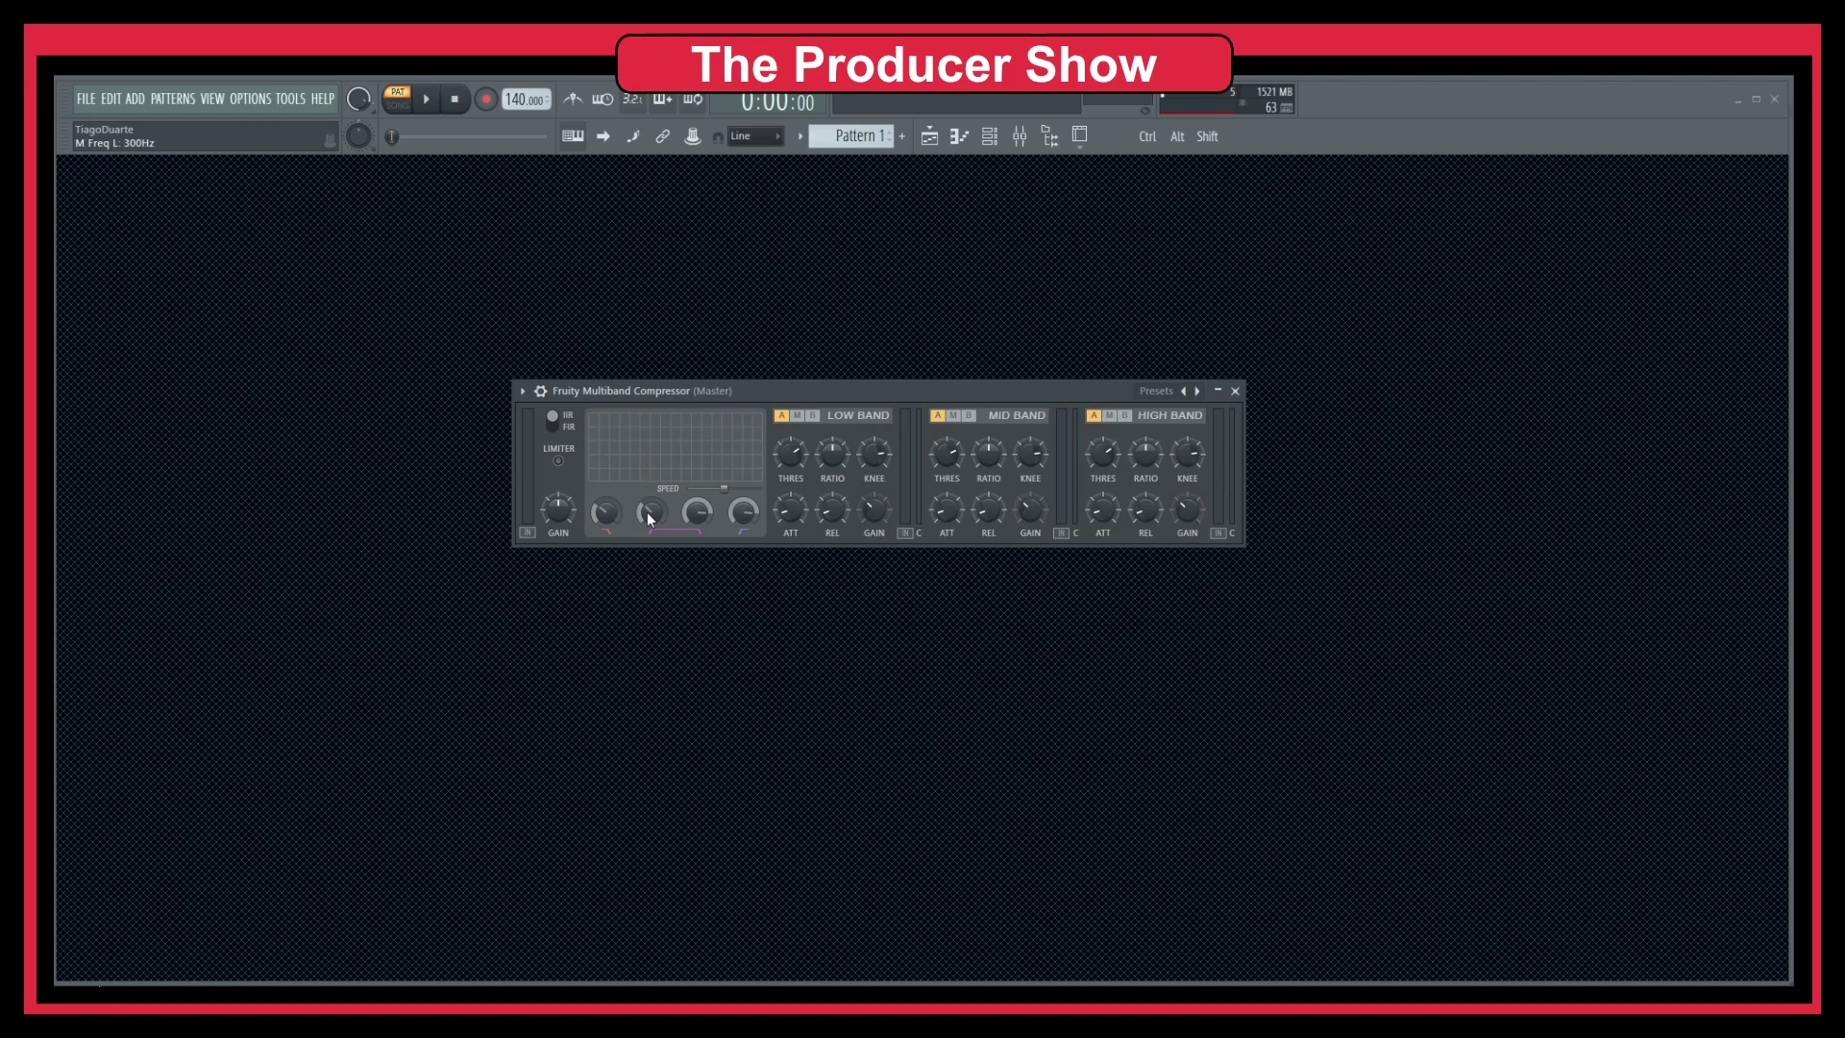
Step: Check the mid band's lower and upper cutoff frequencies and the high band's cutoff frequency
left_click(647, 511)
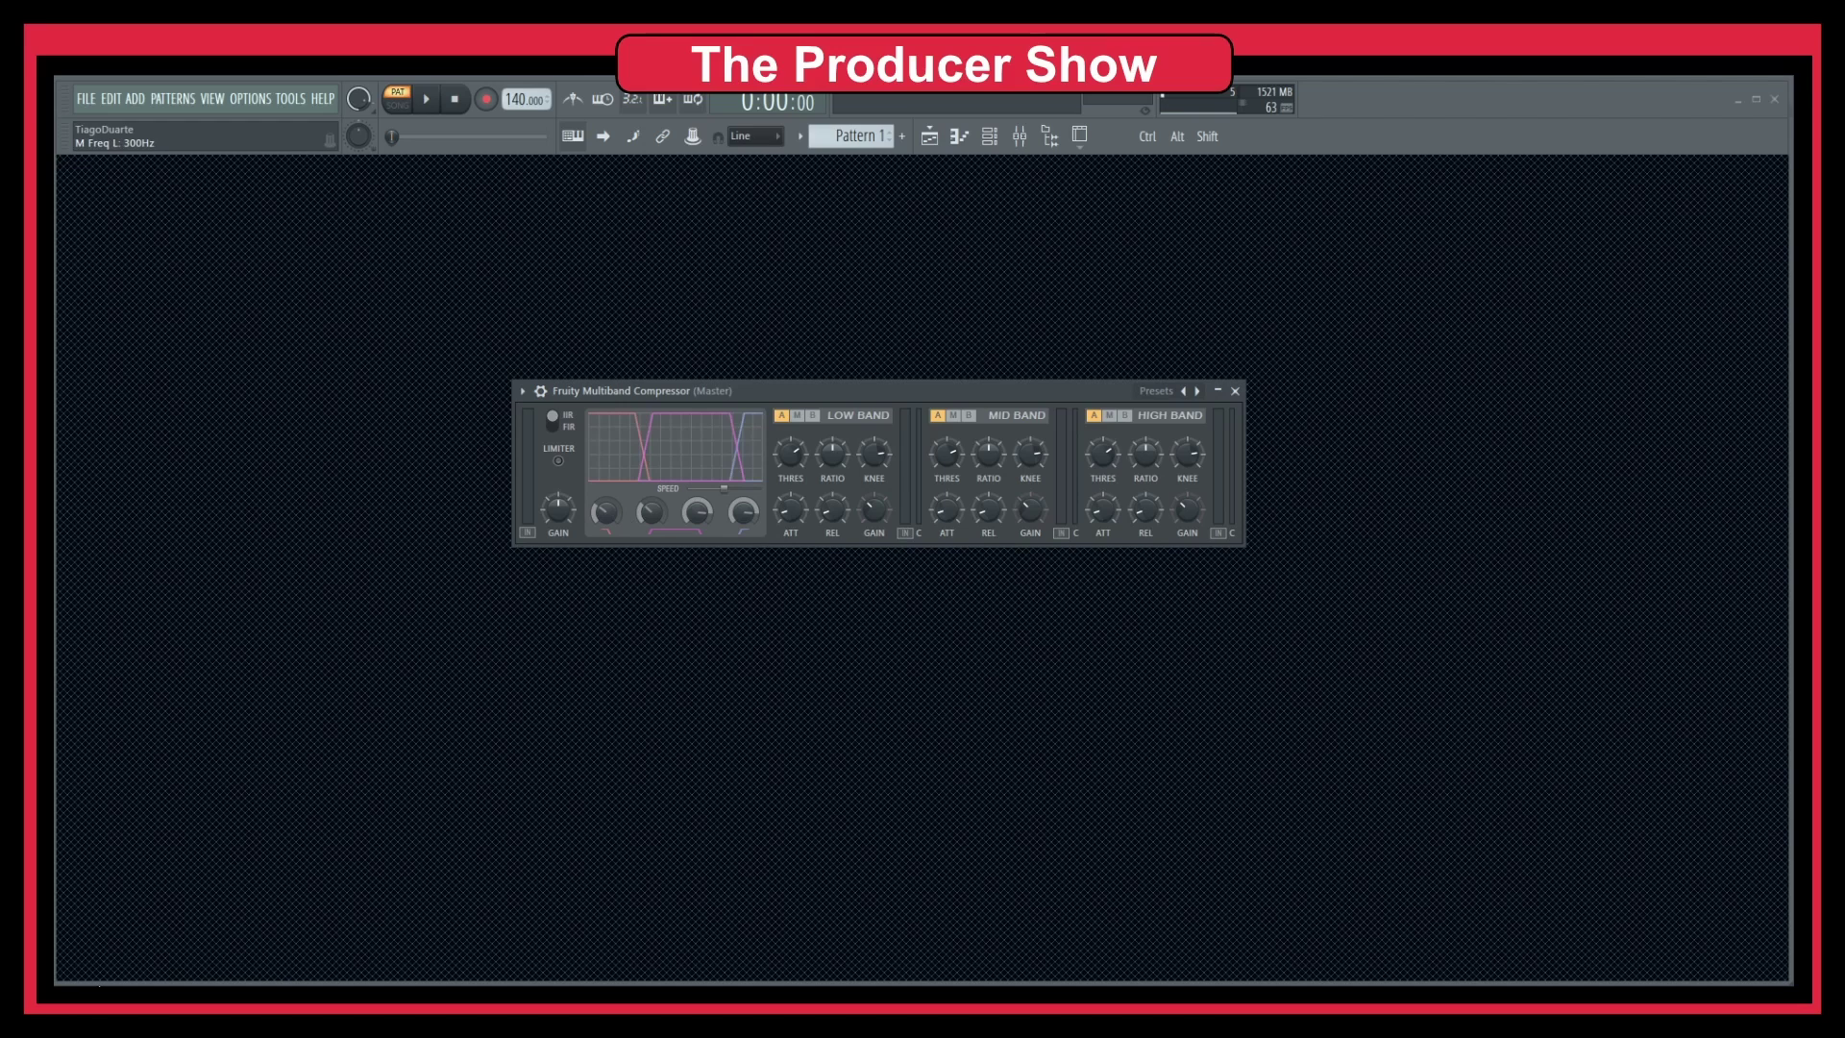
left_click_drag(648, 511, 648, 511)
left_click(696, 511)
left_click_drag(696, 510, 696, 510)
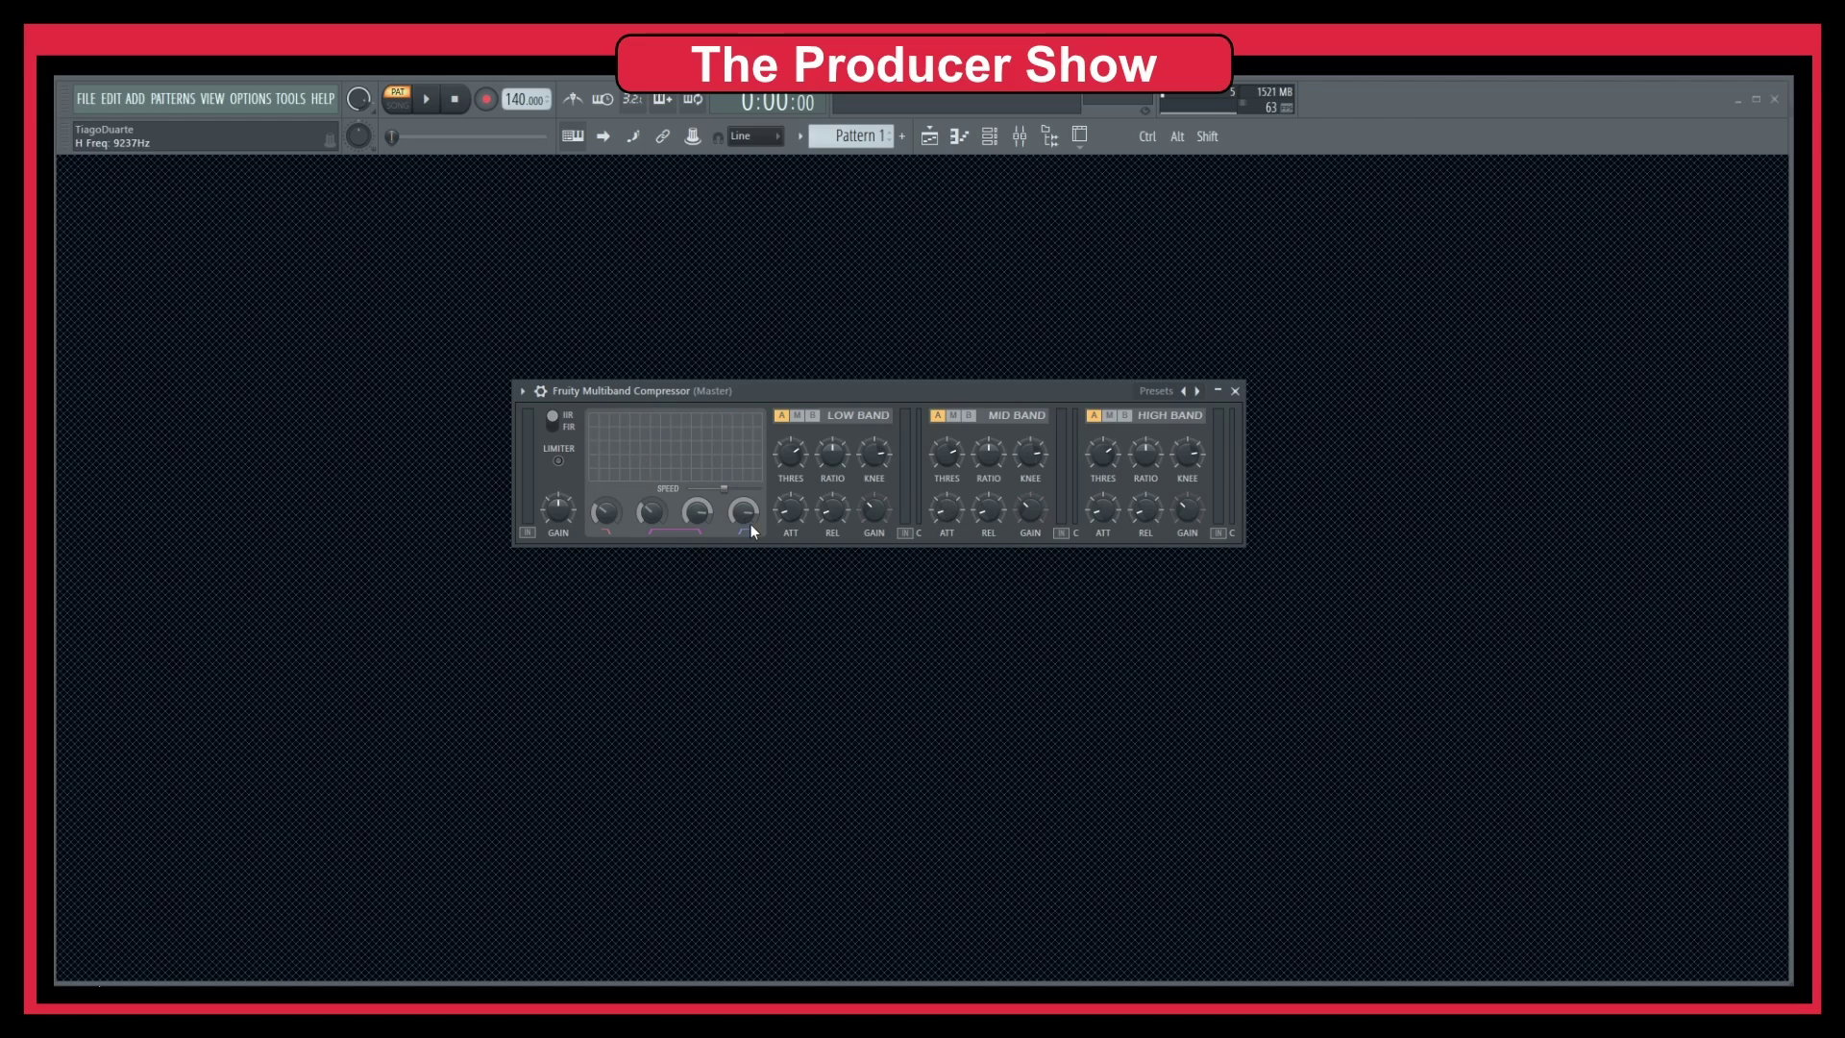
left_click(751, 525)
left_click_drag(749, 511, 750, 511)
Step: Shift the multiband compressor window slightly sideways and show the browser again
left_click_drag(911, 391, 883, 389)
left_click(1050, 137)
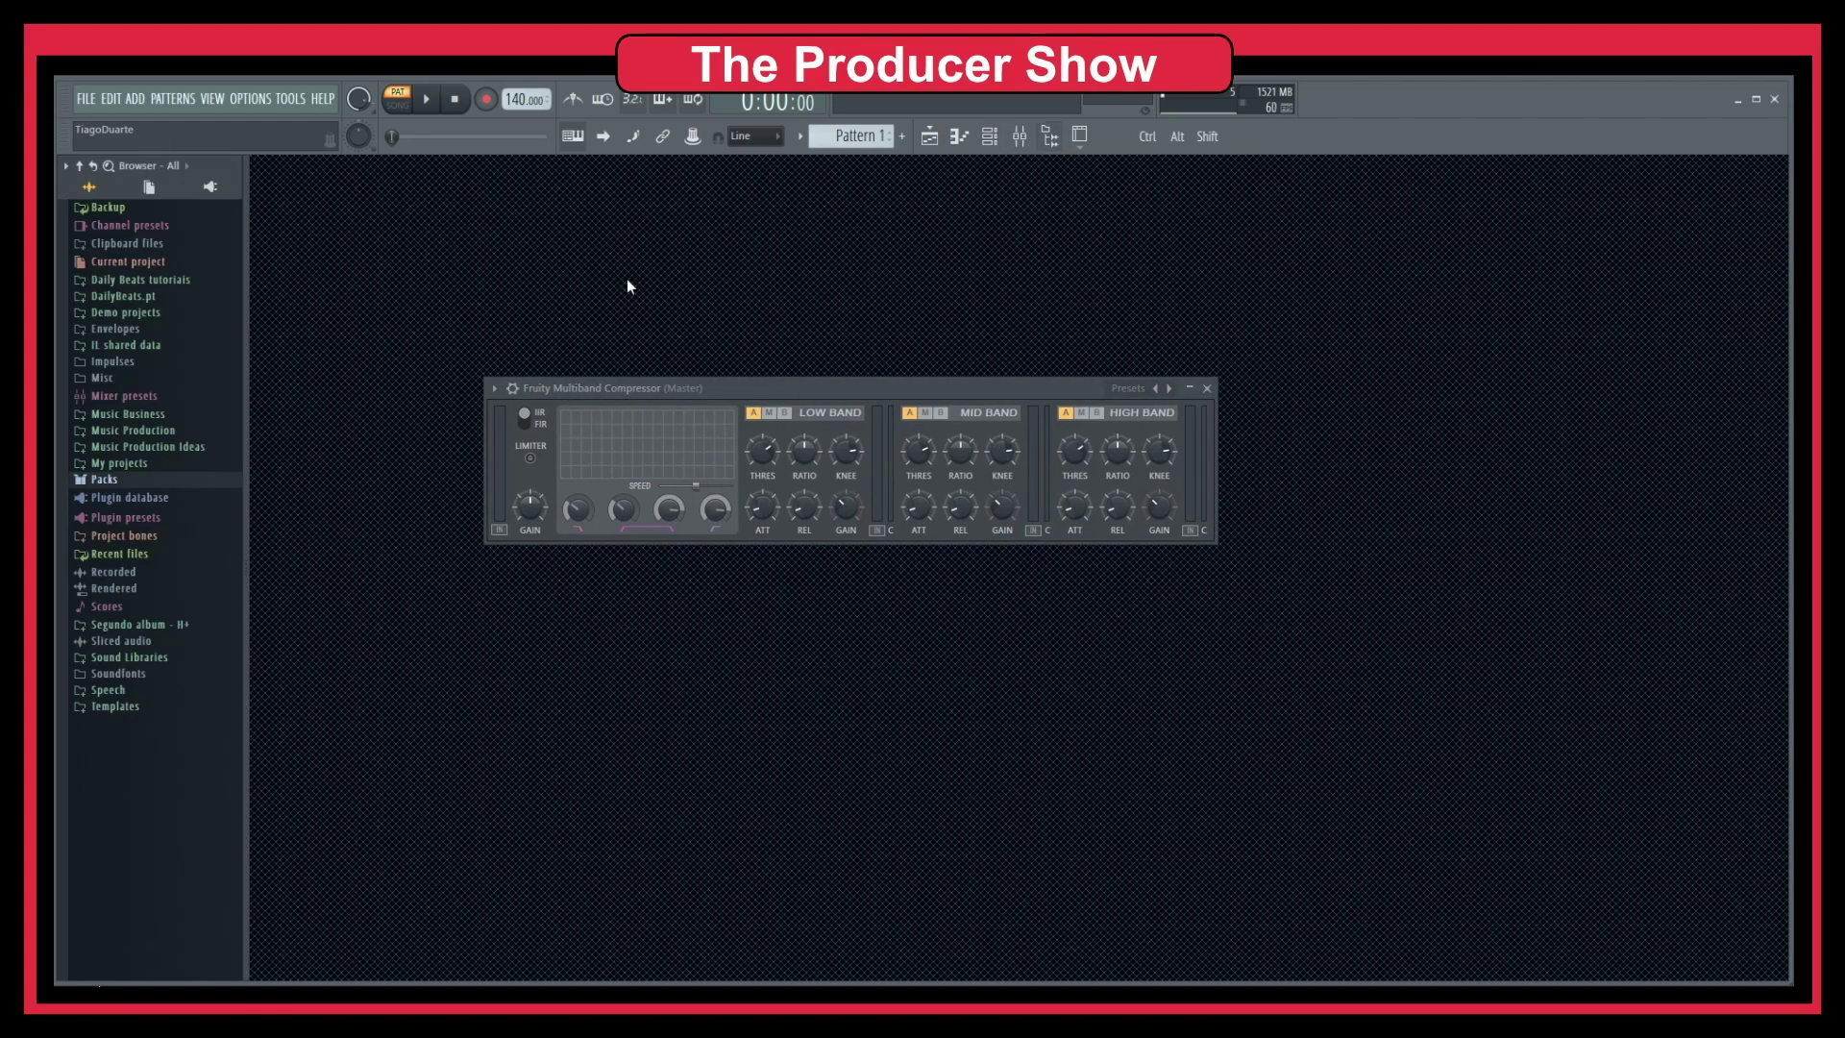
Step: Show the playlist and place the DL Breaker loop from the Packs Loops folder at the start of Track 1
left_click_drag(713, 390, 759, 450)
left_click(929, 137)
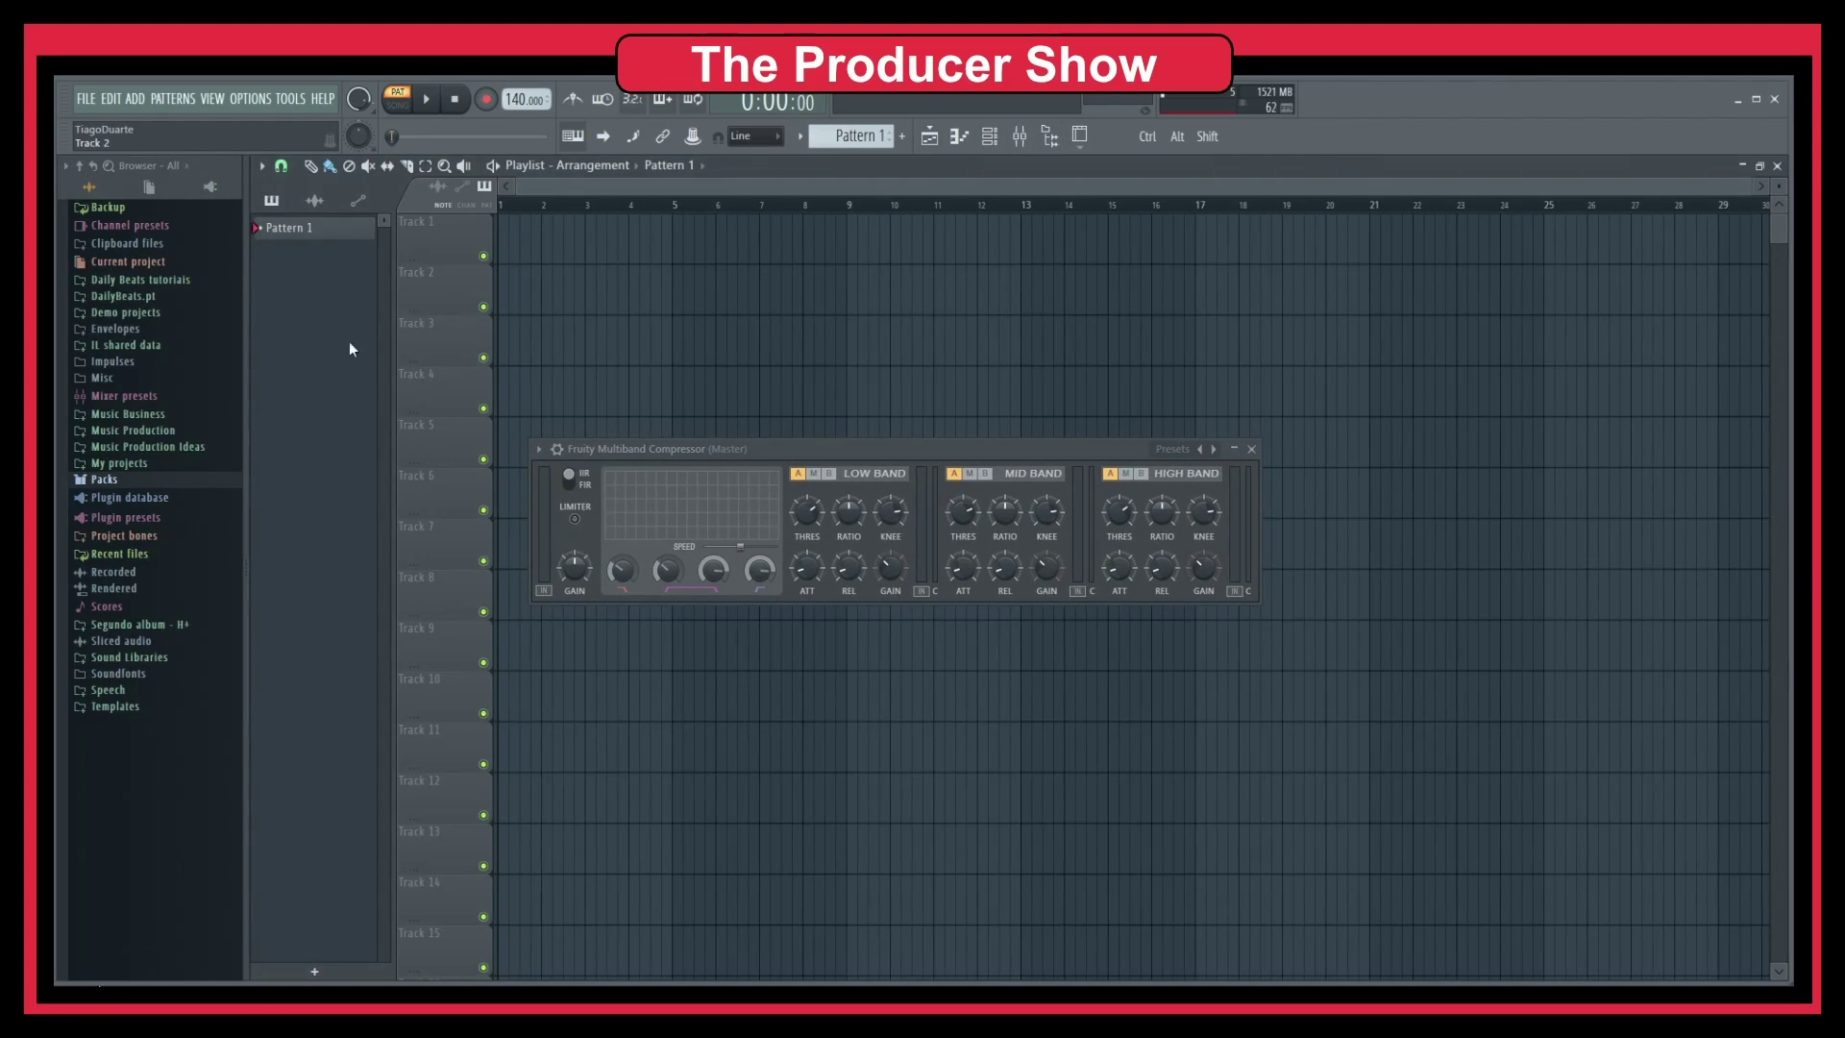
left_click(145, 480)
left_click(154, 513)
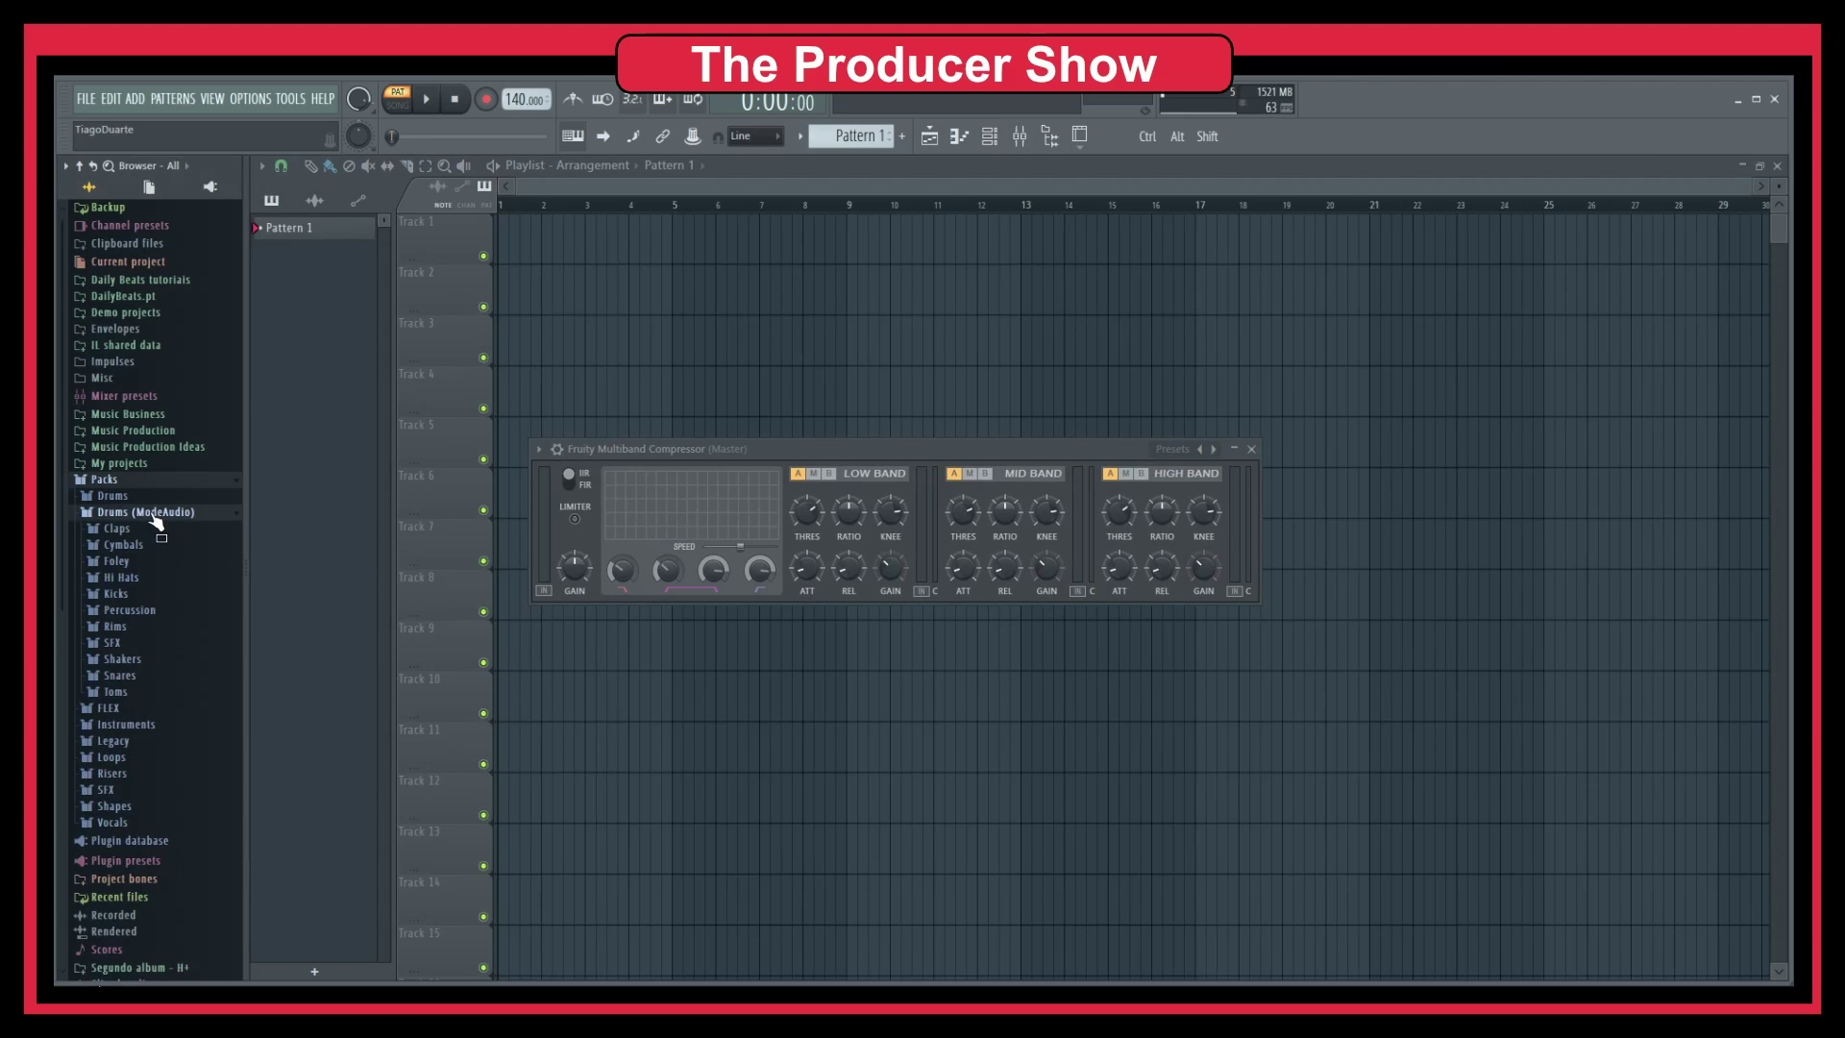
left_click(154, 514)
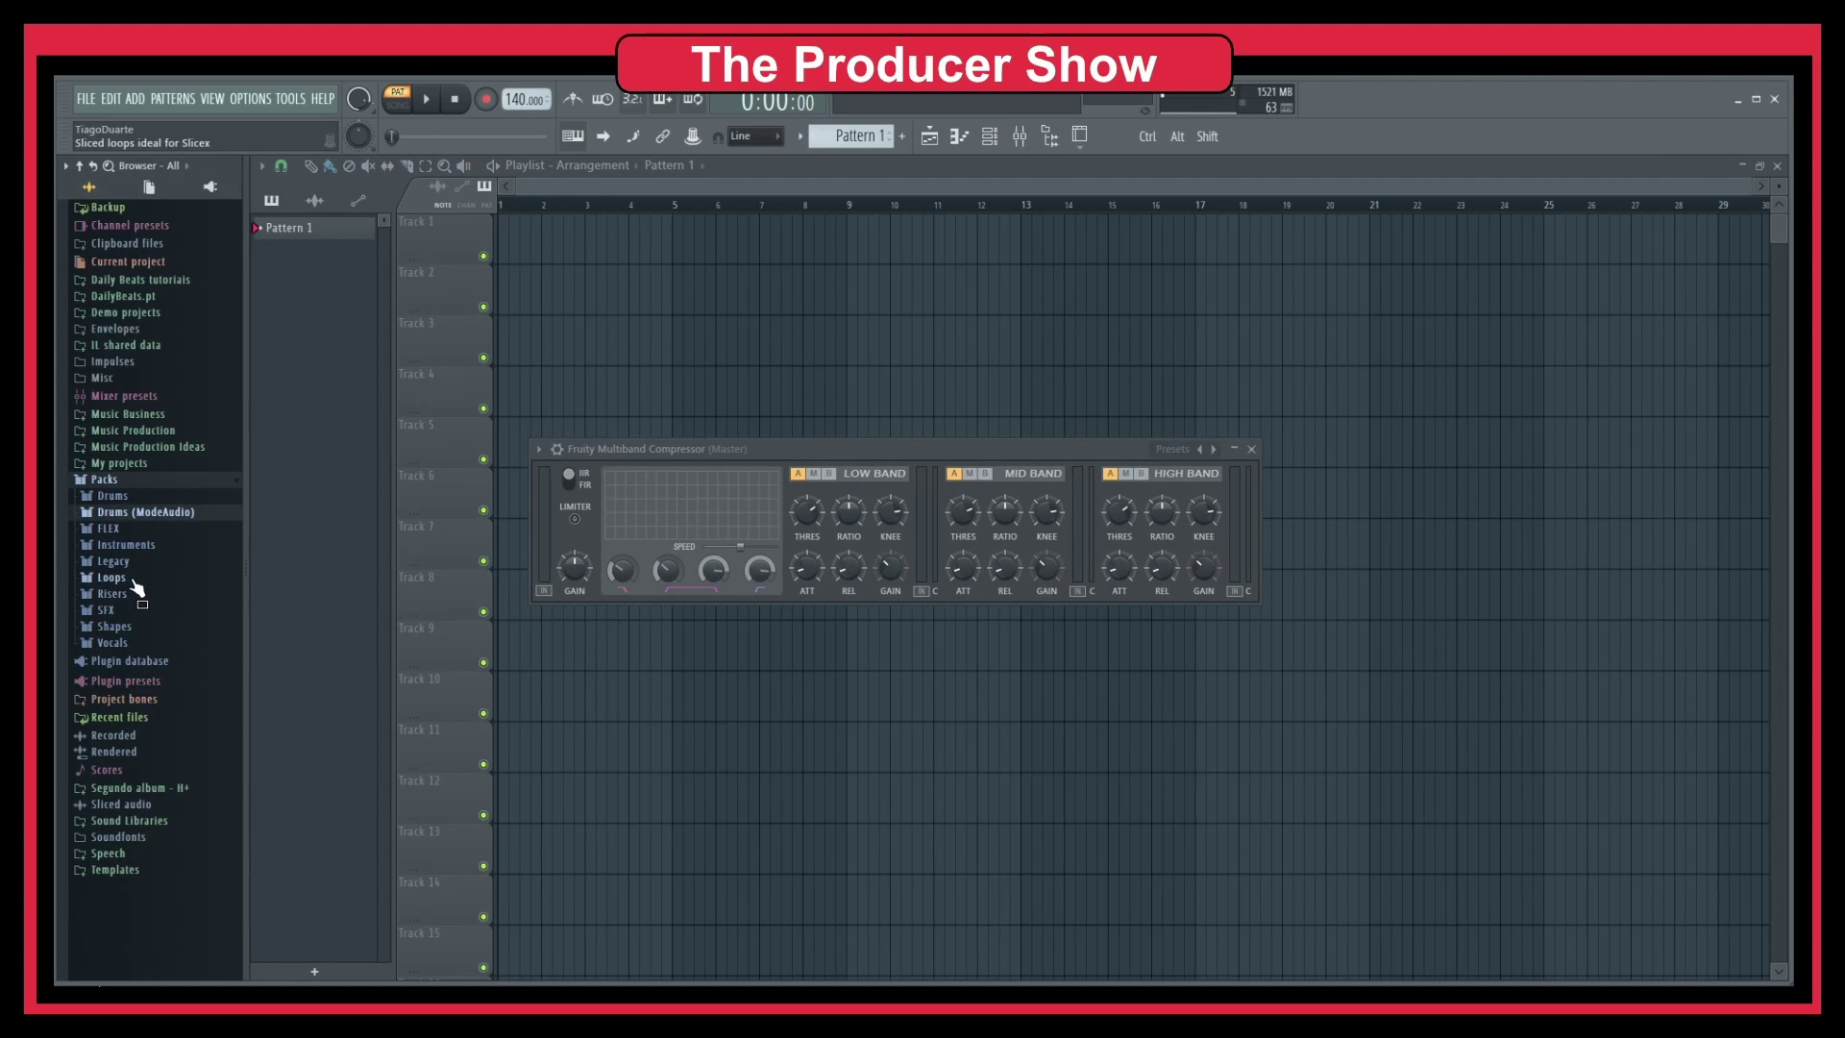
left_click(125, 577)
left_click_drag(141, 602, 509, 235)
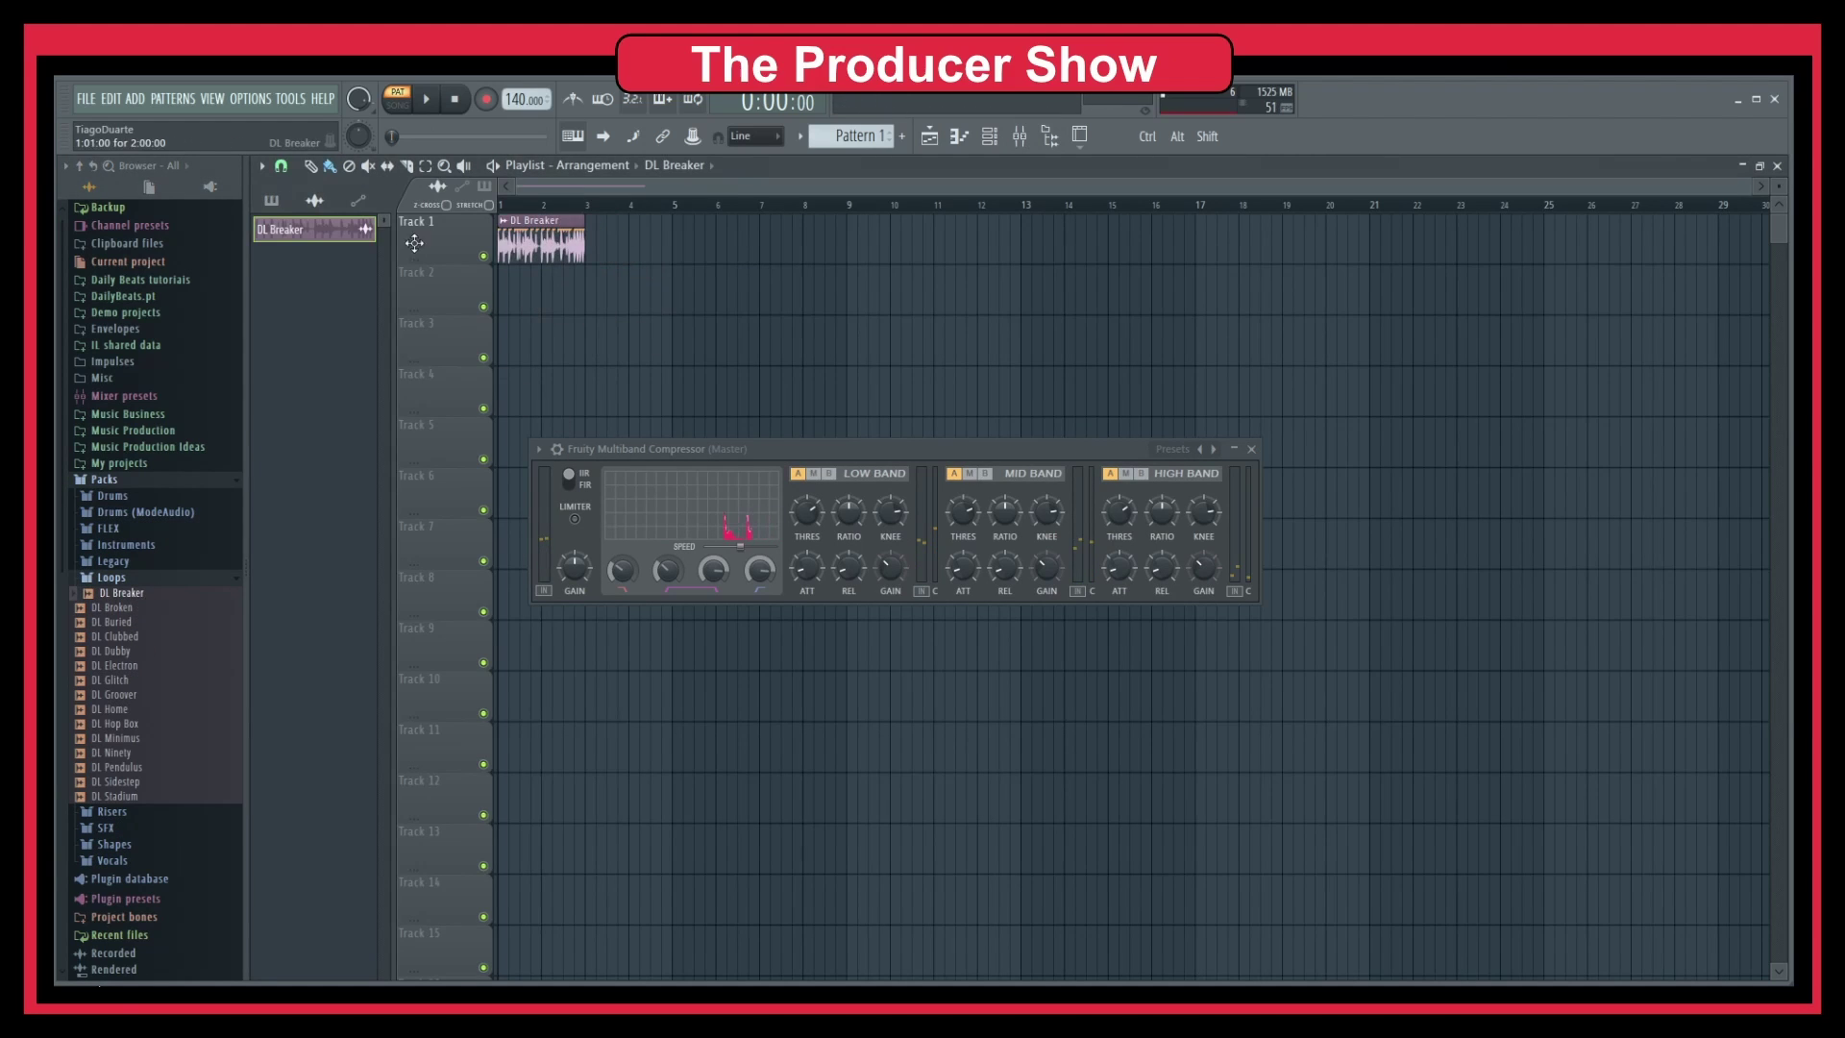
Step: Hide the browser and playlist and set the project tempo to 92 BPM
left_click(1051, 136)
left_click(1781, 170)
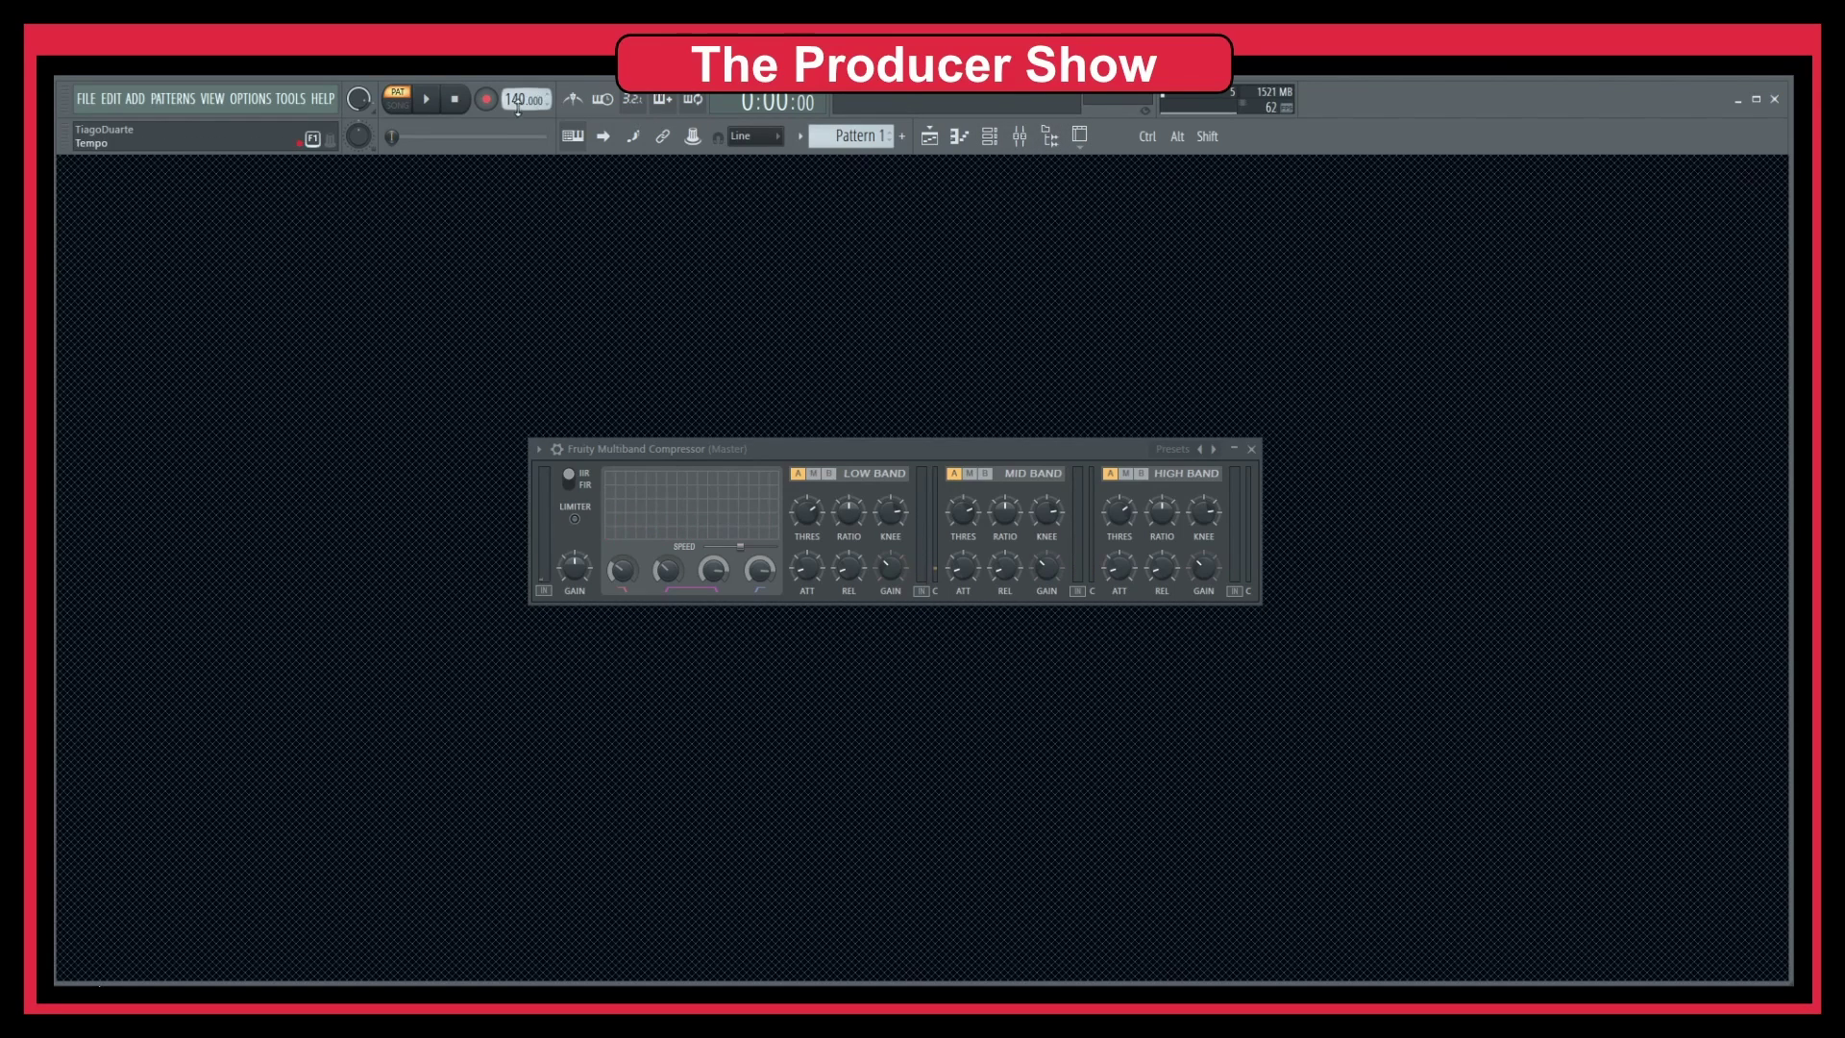
left_click_drag(526, 99, 525, 135)
left_click(938, 606)
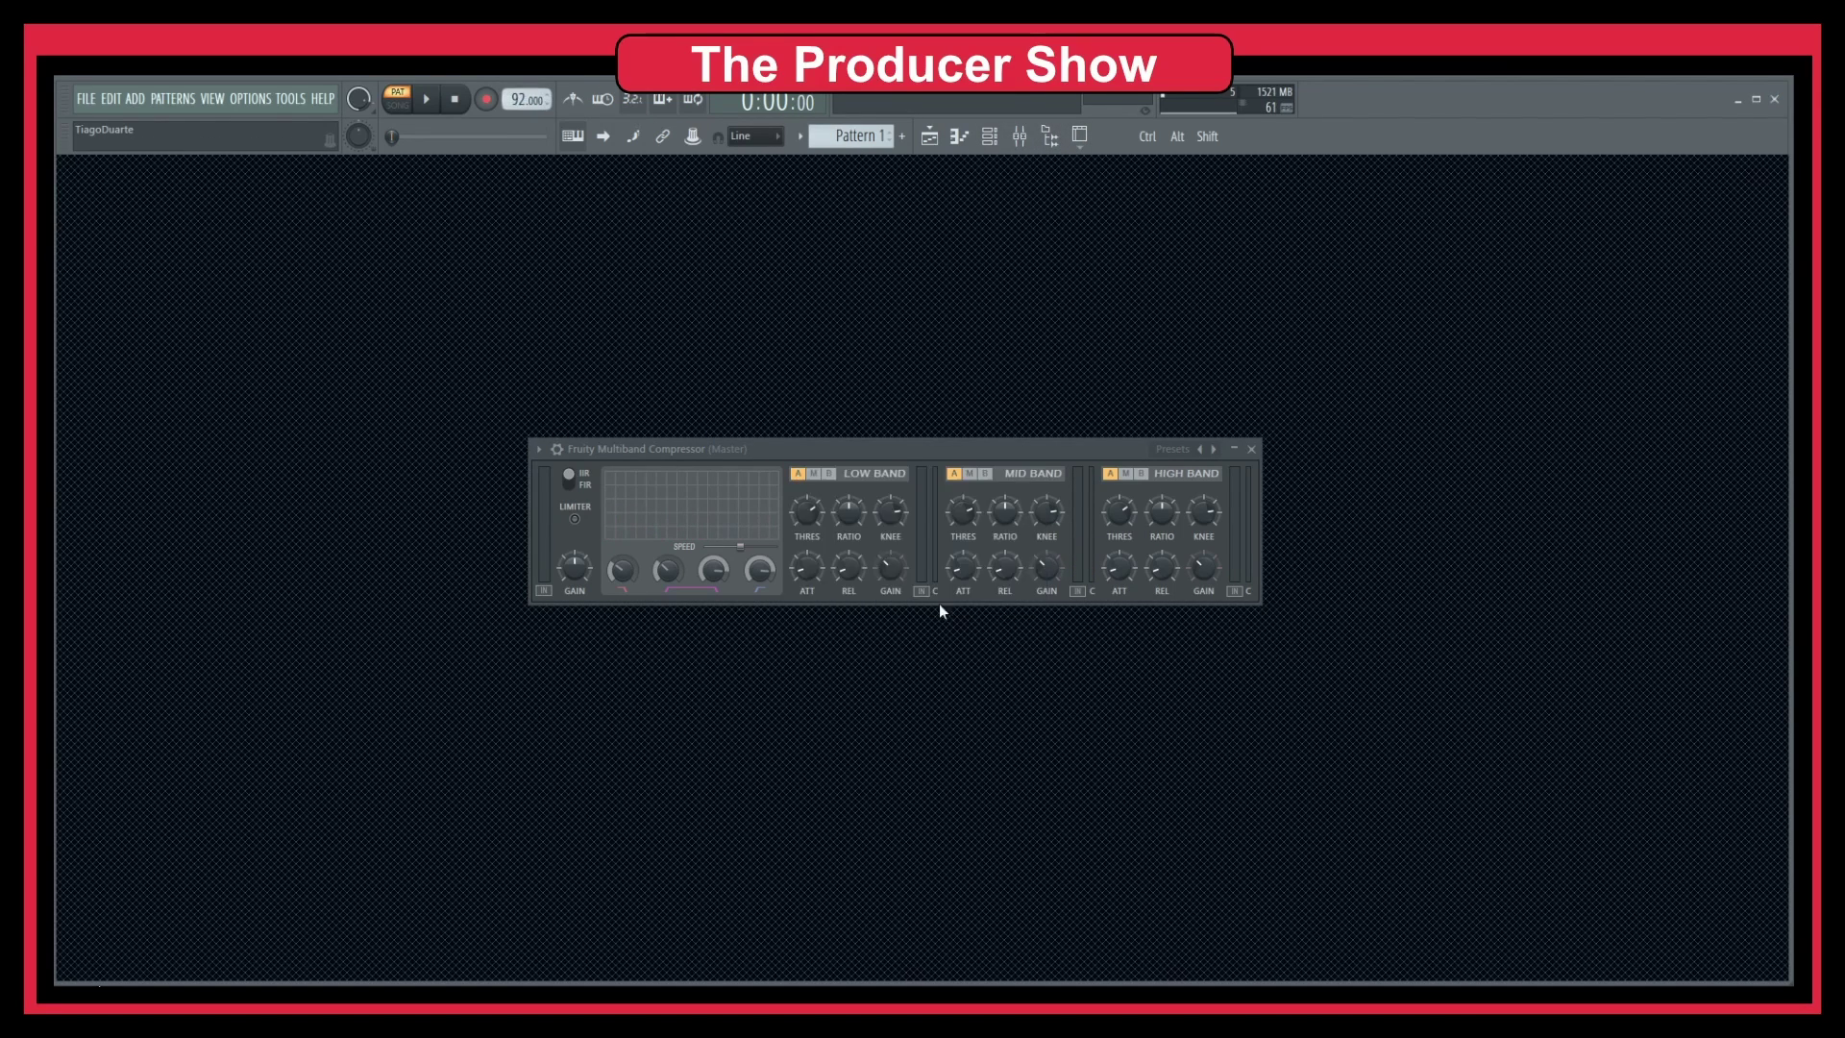
Step: Play the loop in song mode with the channel rack and mixer showing
left_click(995, 139)
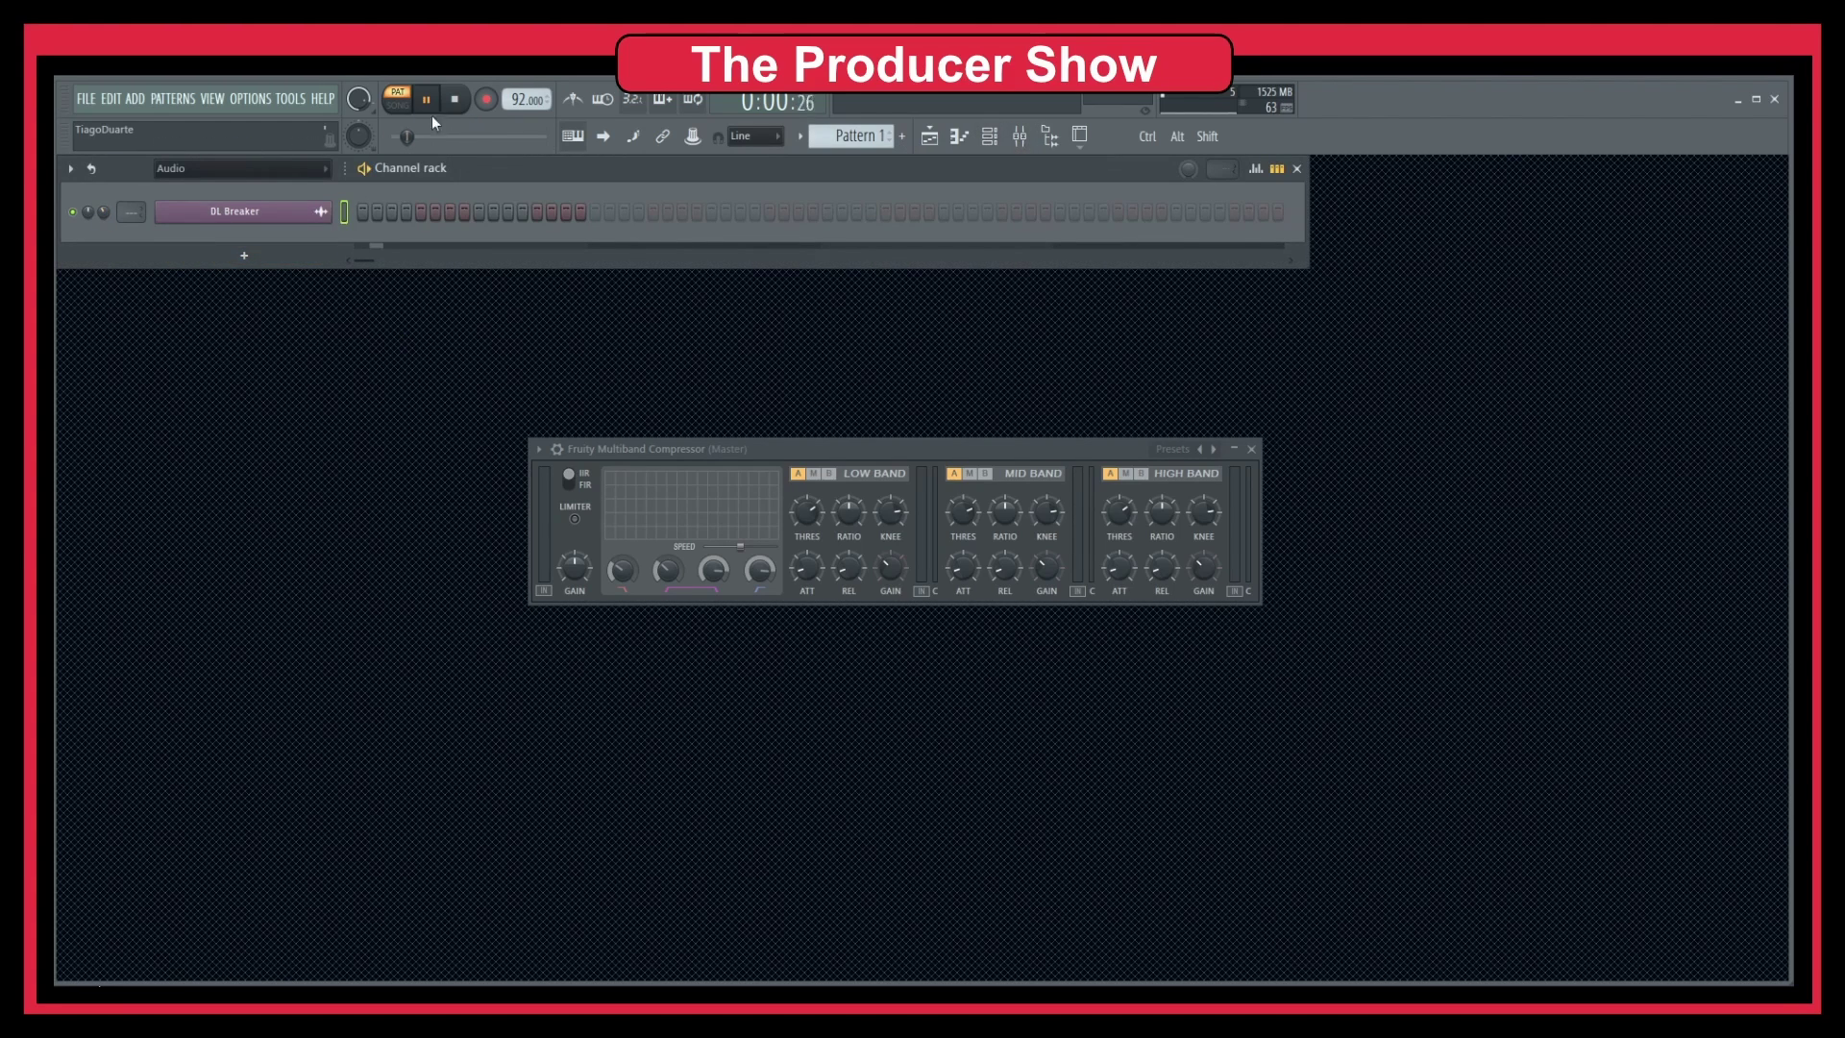
left_click(397, 105)
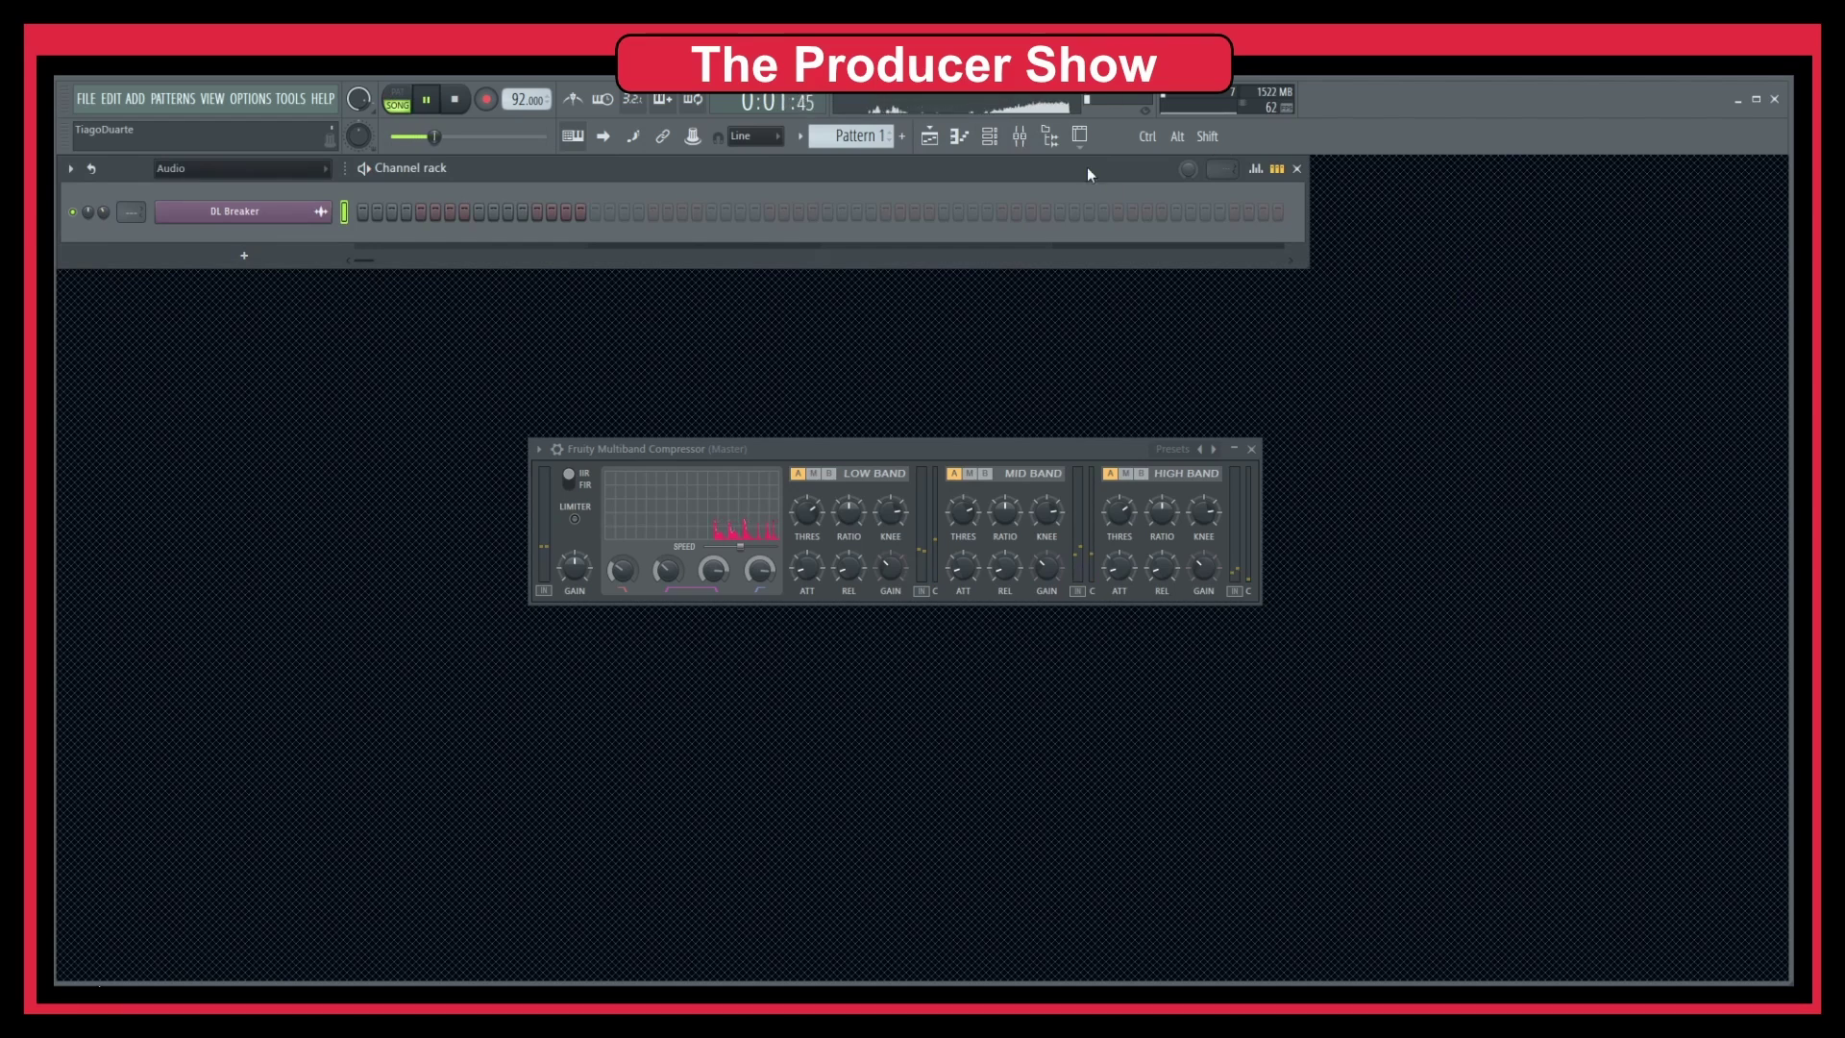
left_click(1020, 136)
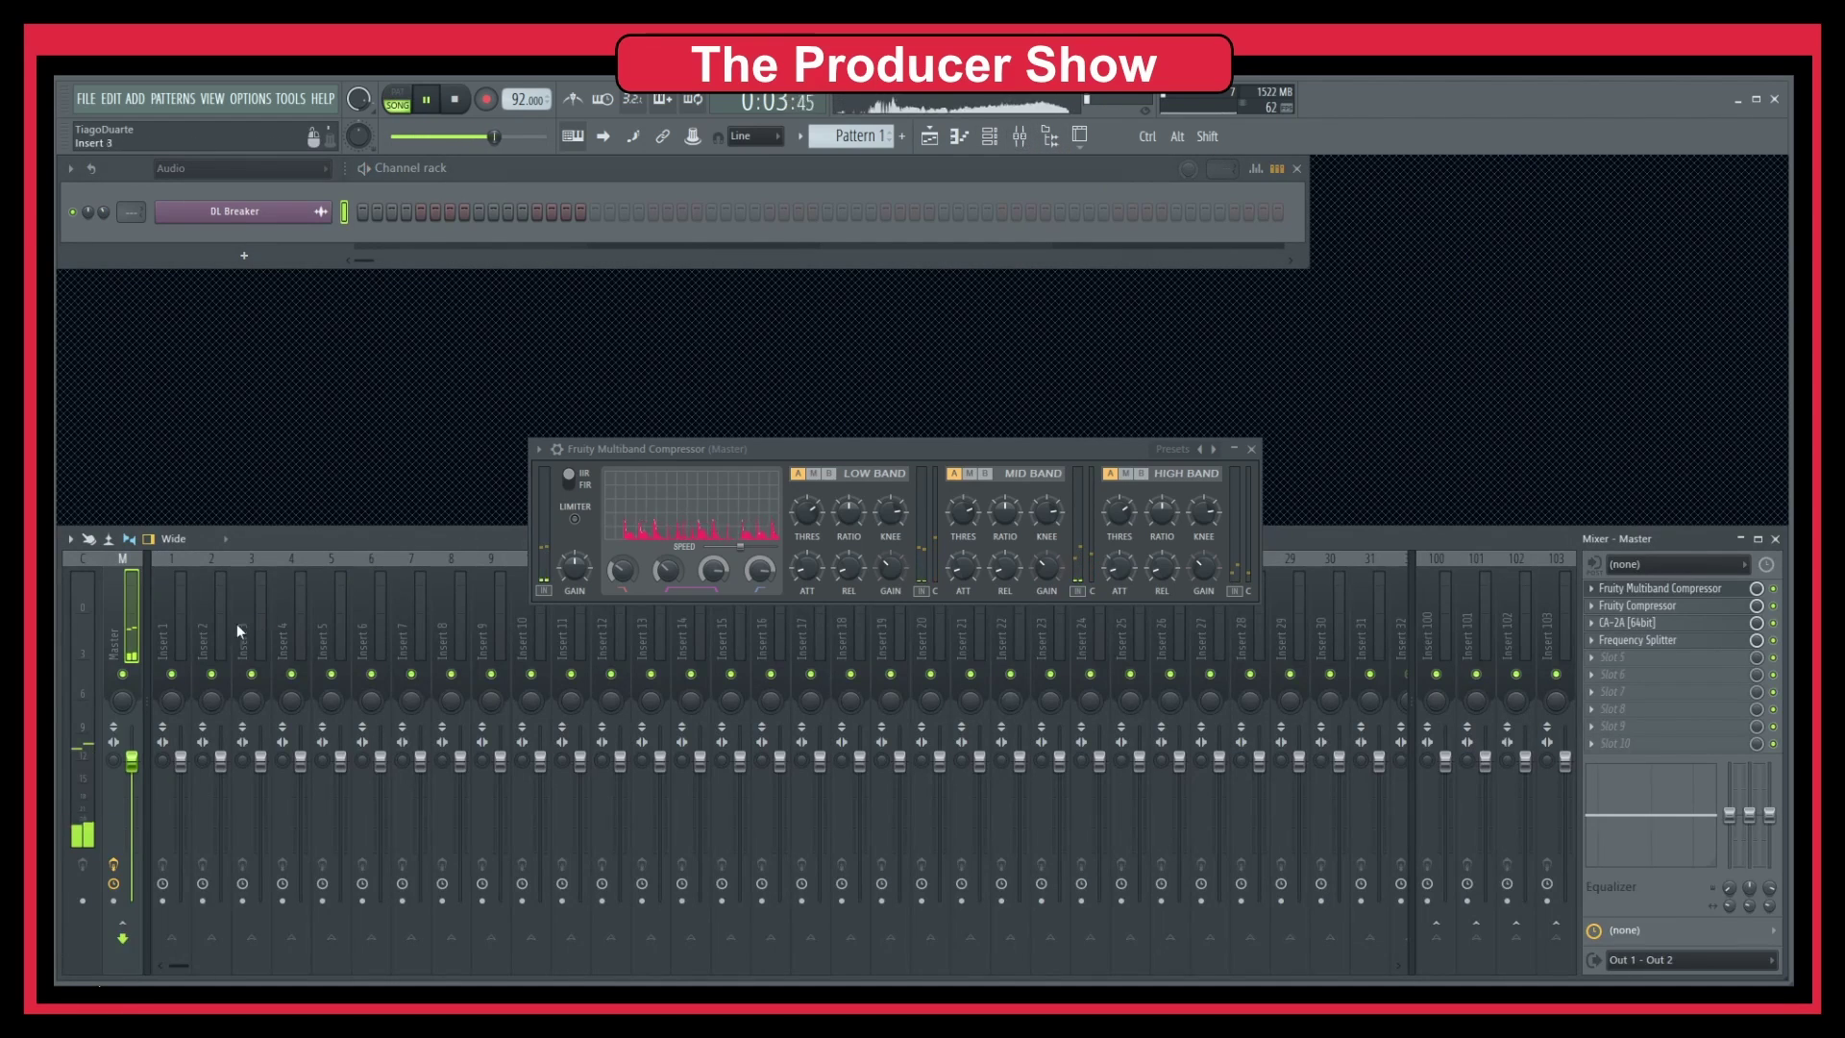
left_click(65, 628)
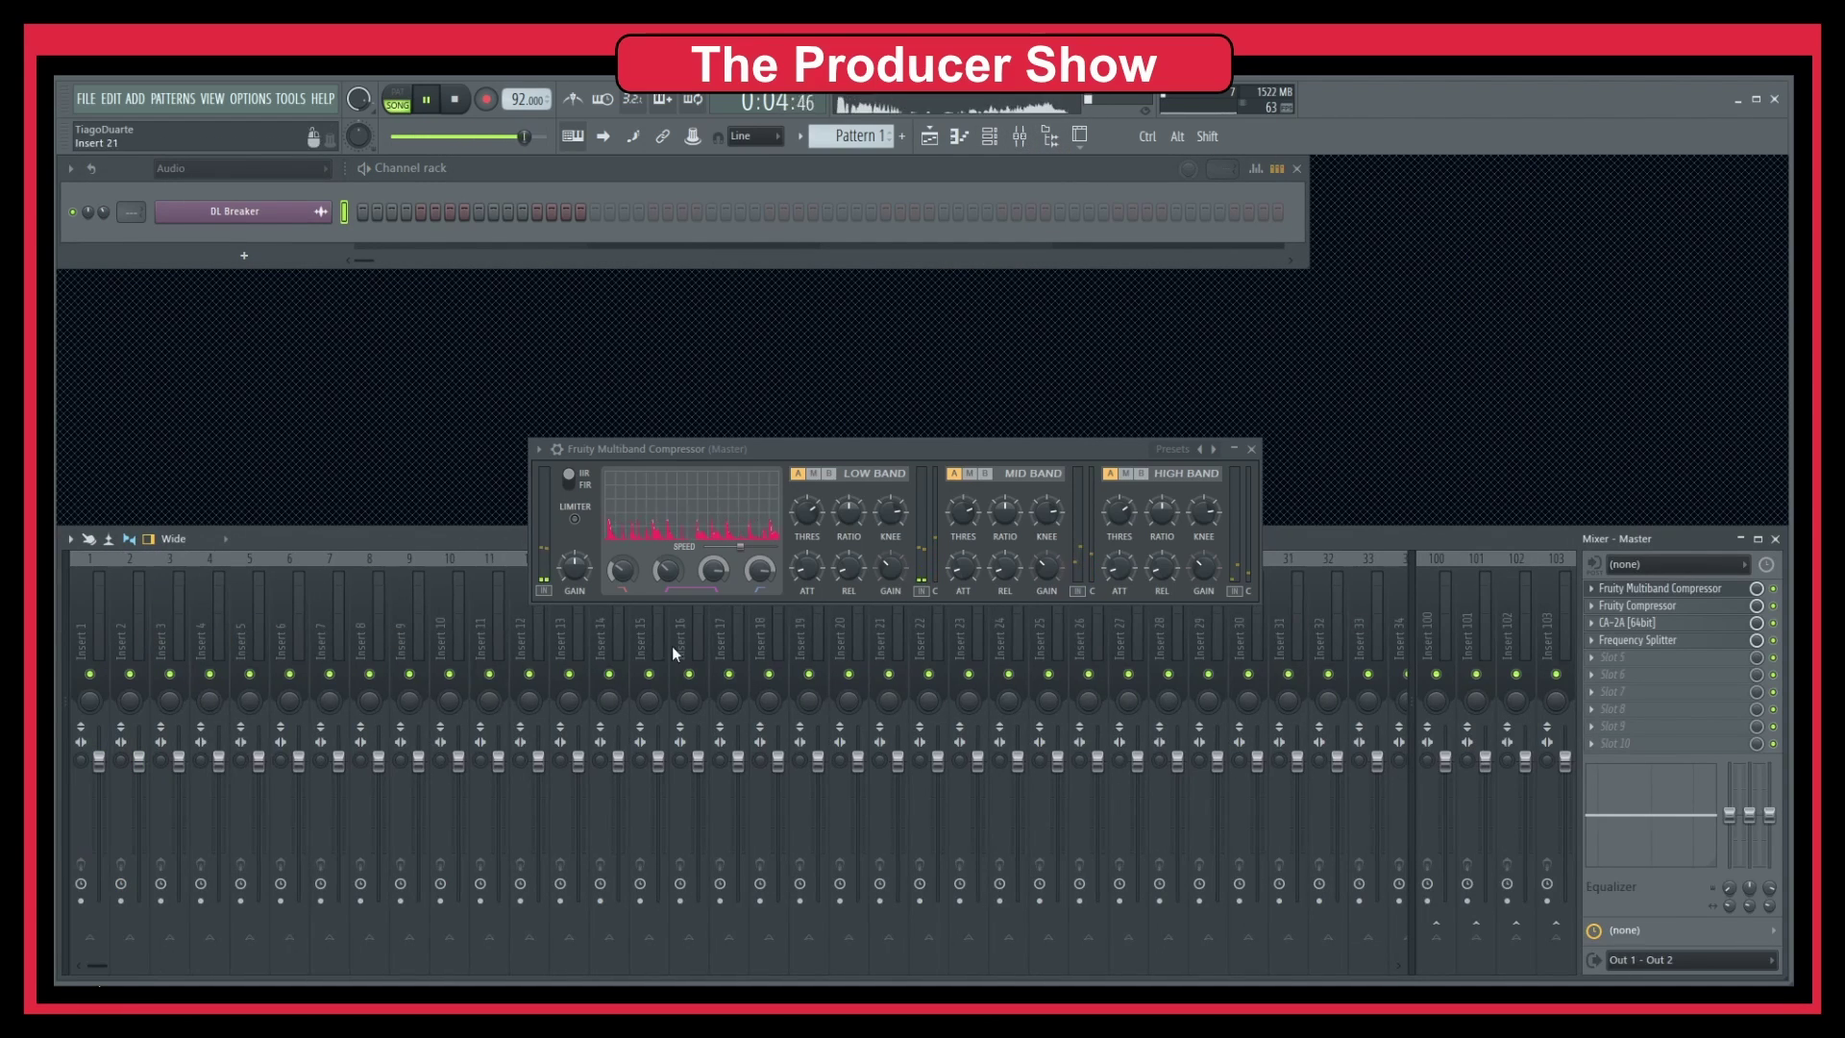
left_click(65, 628)
Step: Stop playback, close the mixer and channel rack, and move the compressor window slightly higher
key("space")
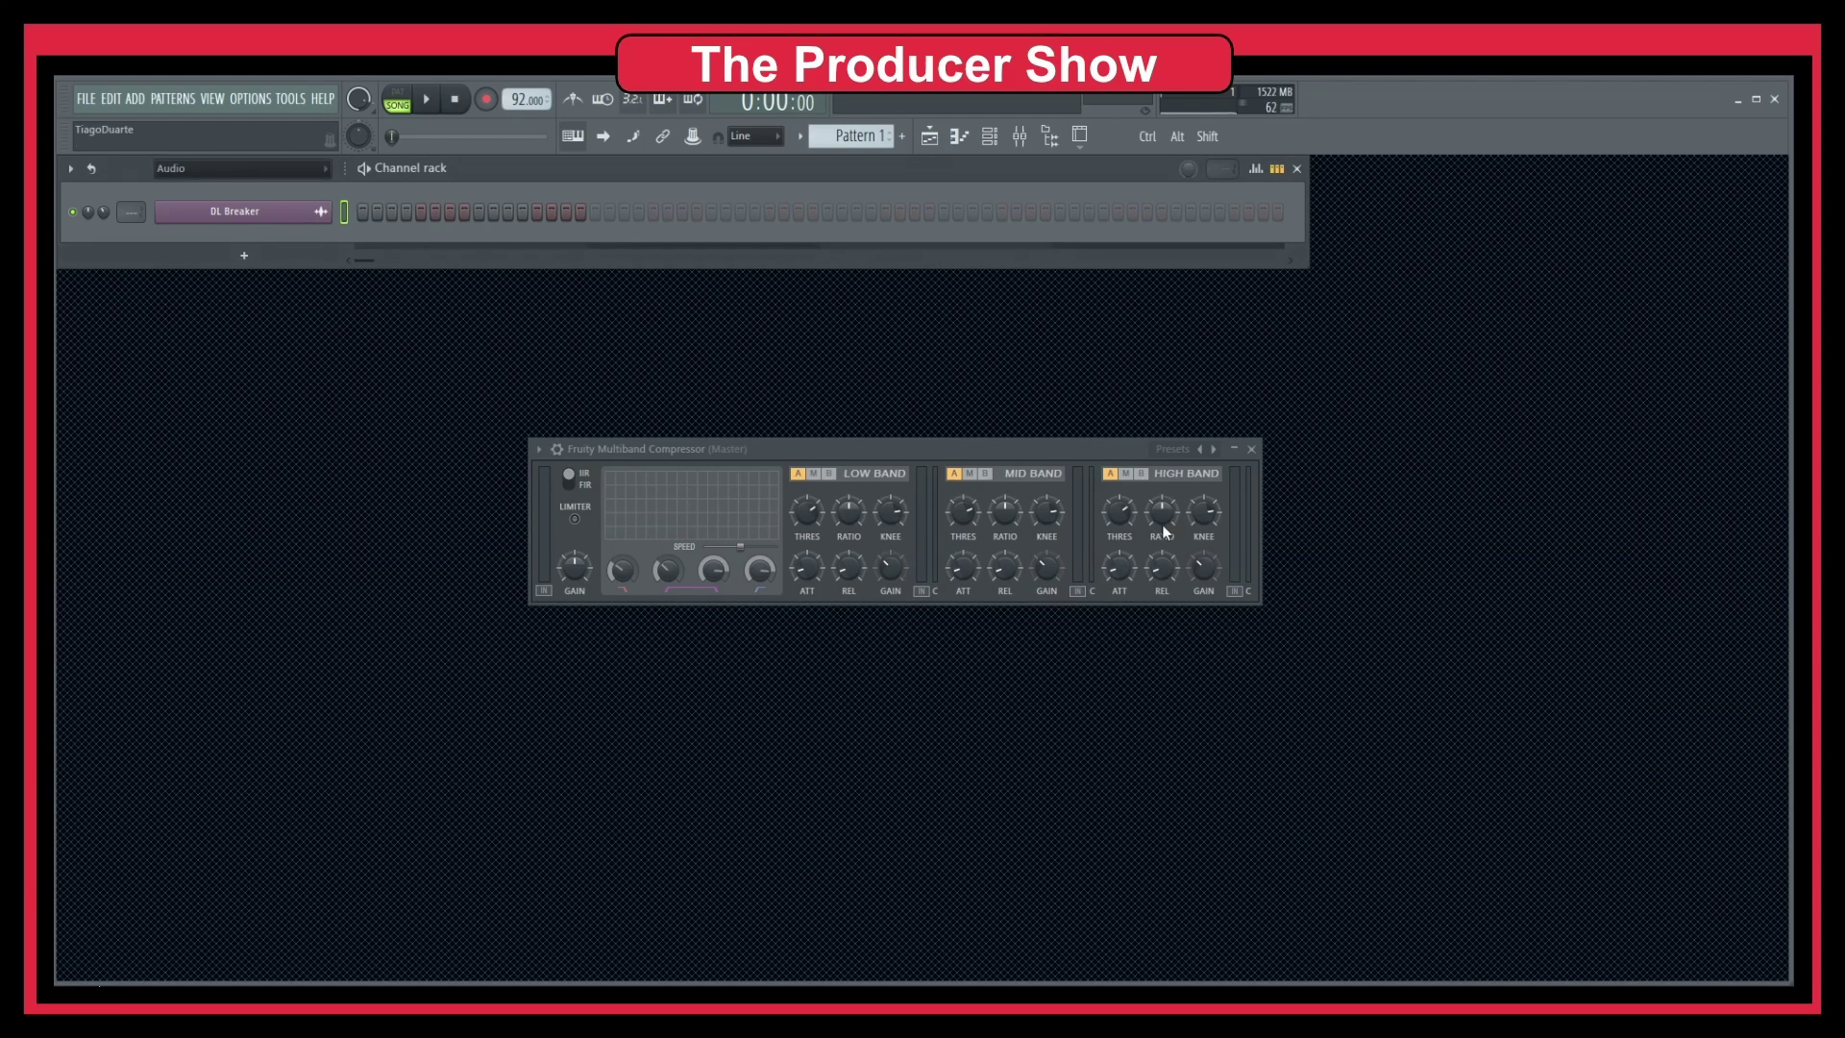
left_click(1775, 539)
left_click_drag(862, 453, 826, 400)
left_click(1297, 169)
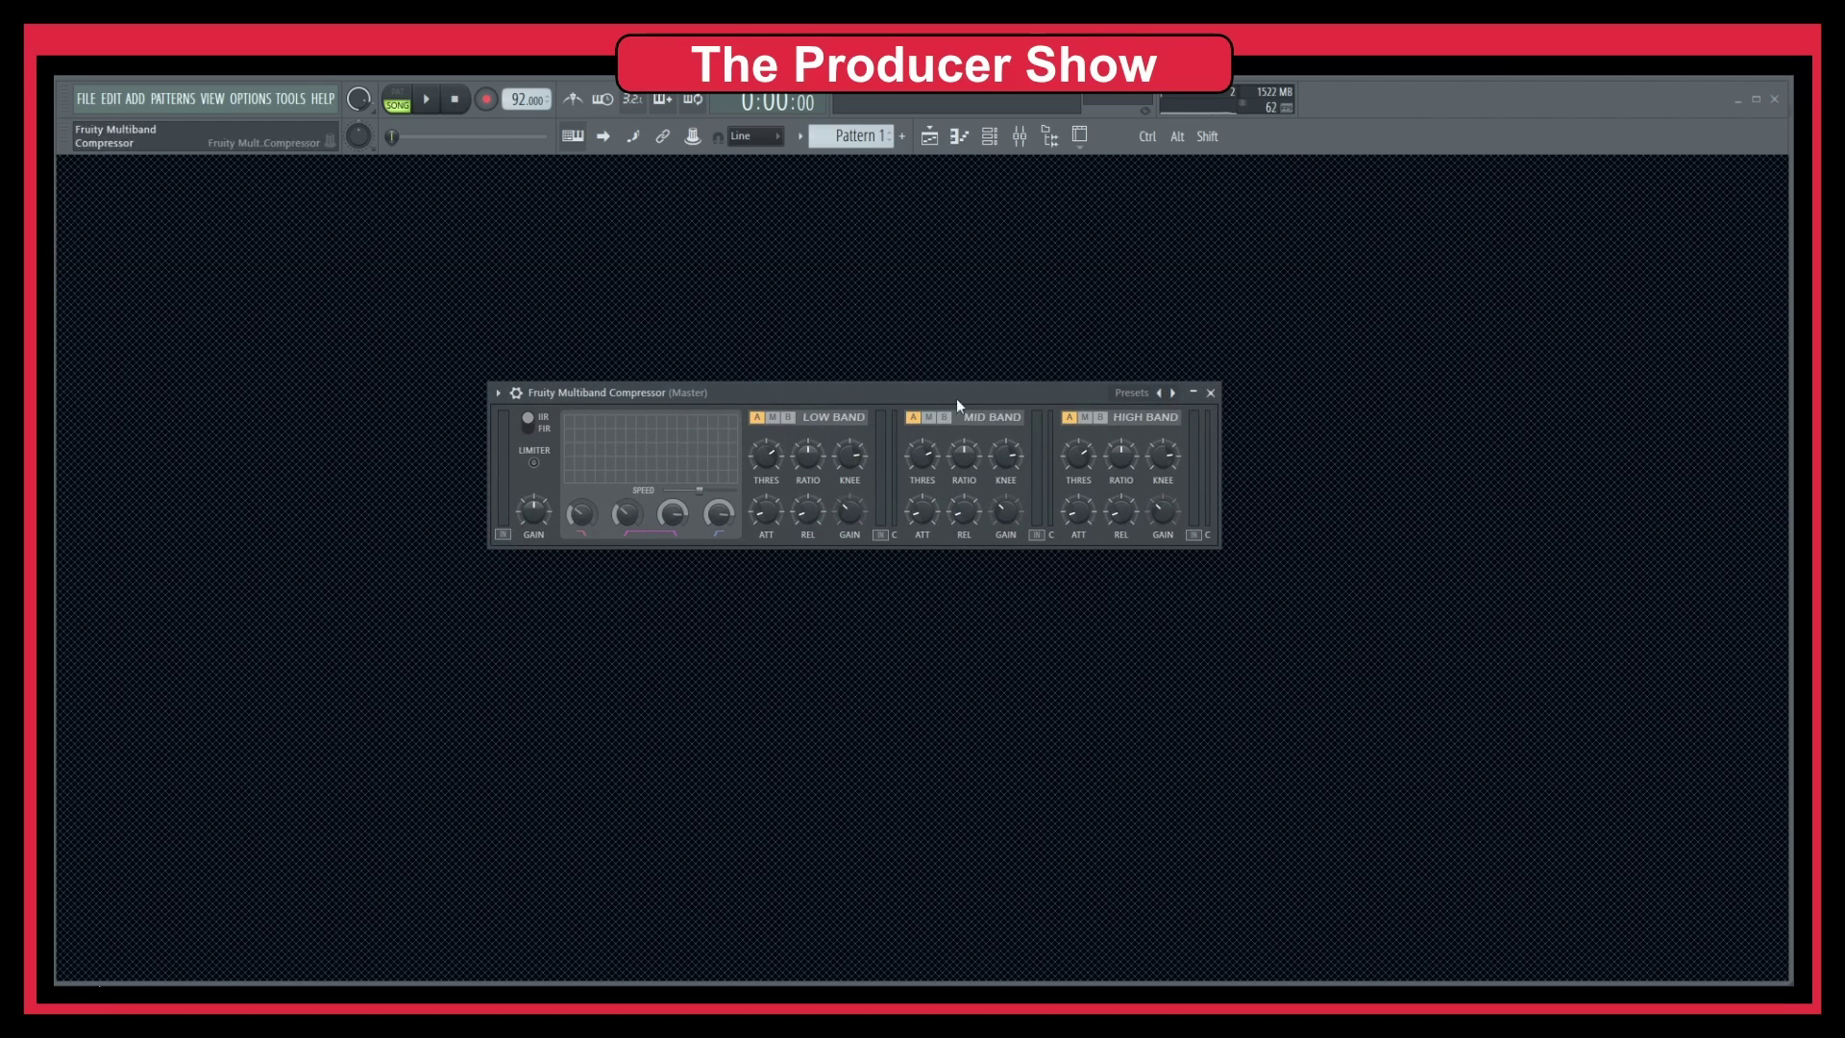
Step: Play the loop with the low and mid bands muted, switching the high band between bypassed, muted and active
key("space")
left_click(772, 417)
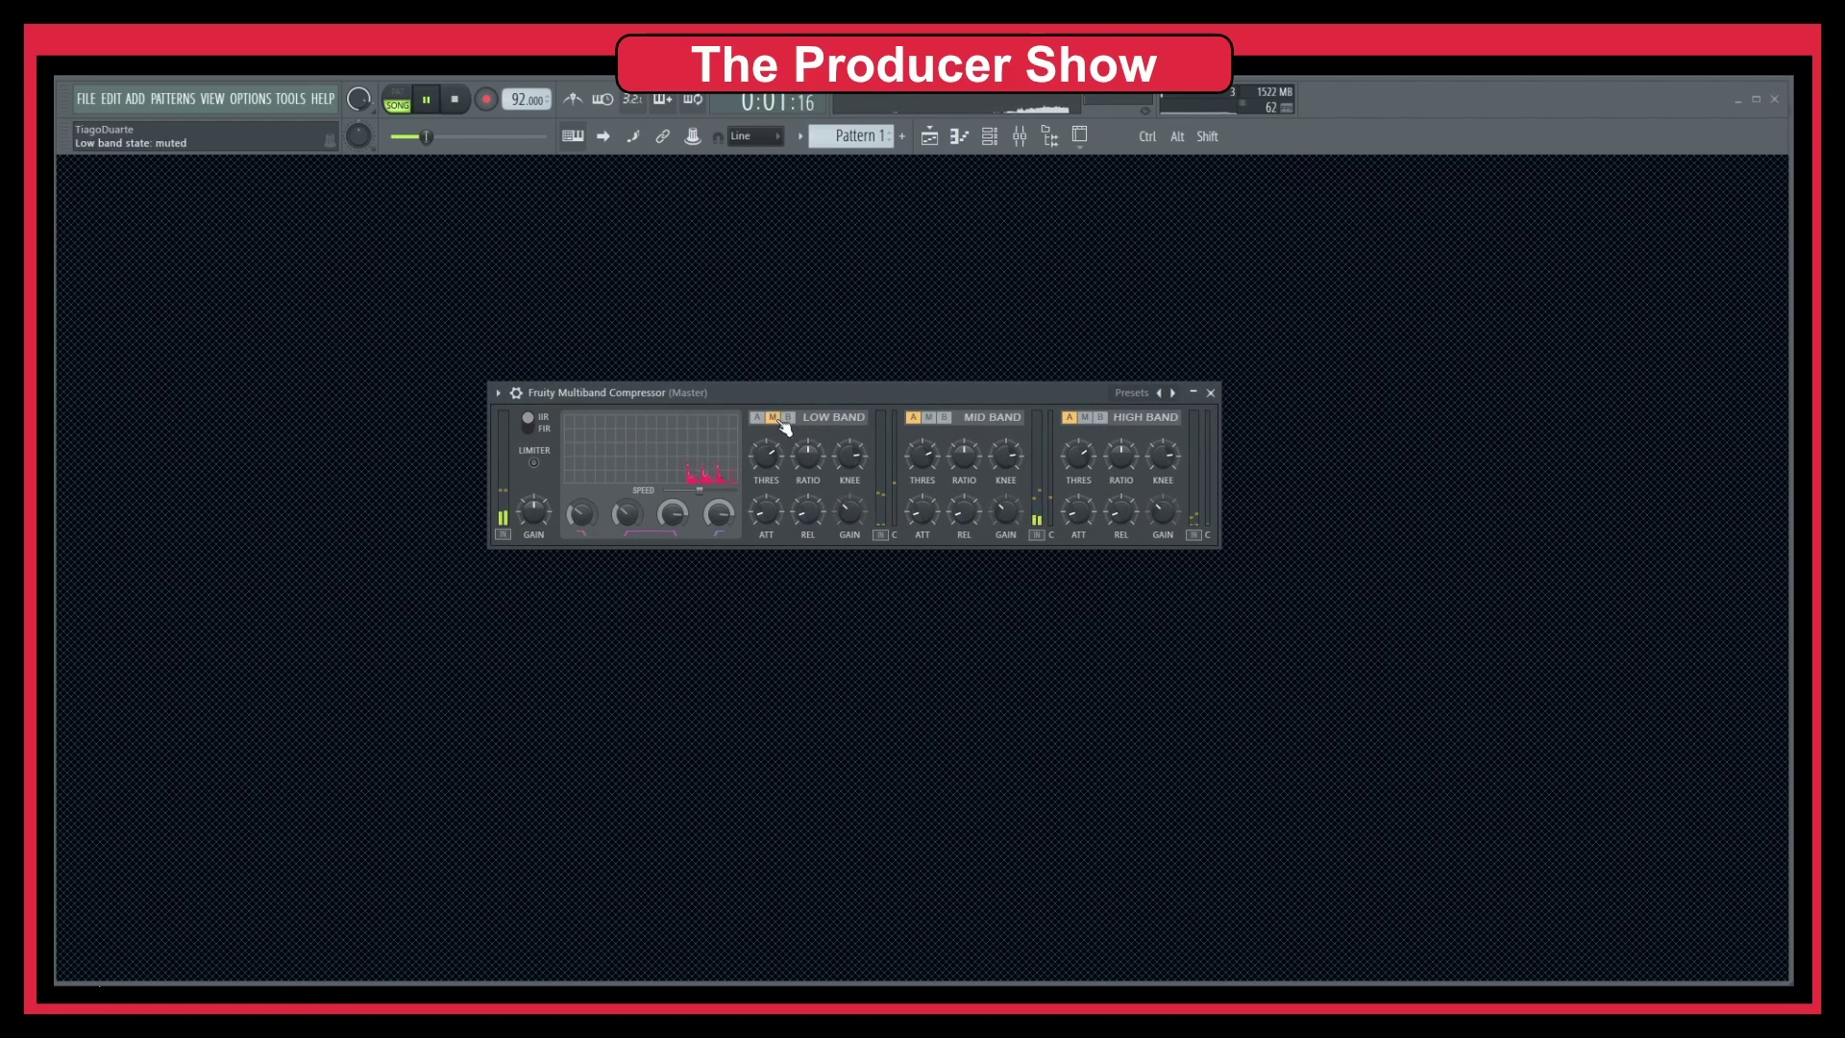
left_click(930, 417)
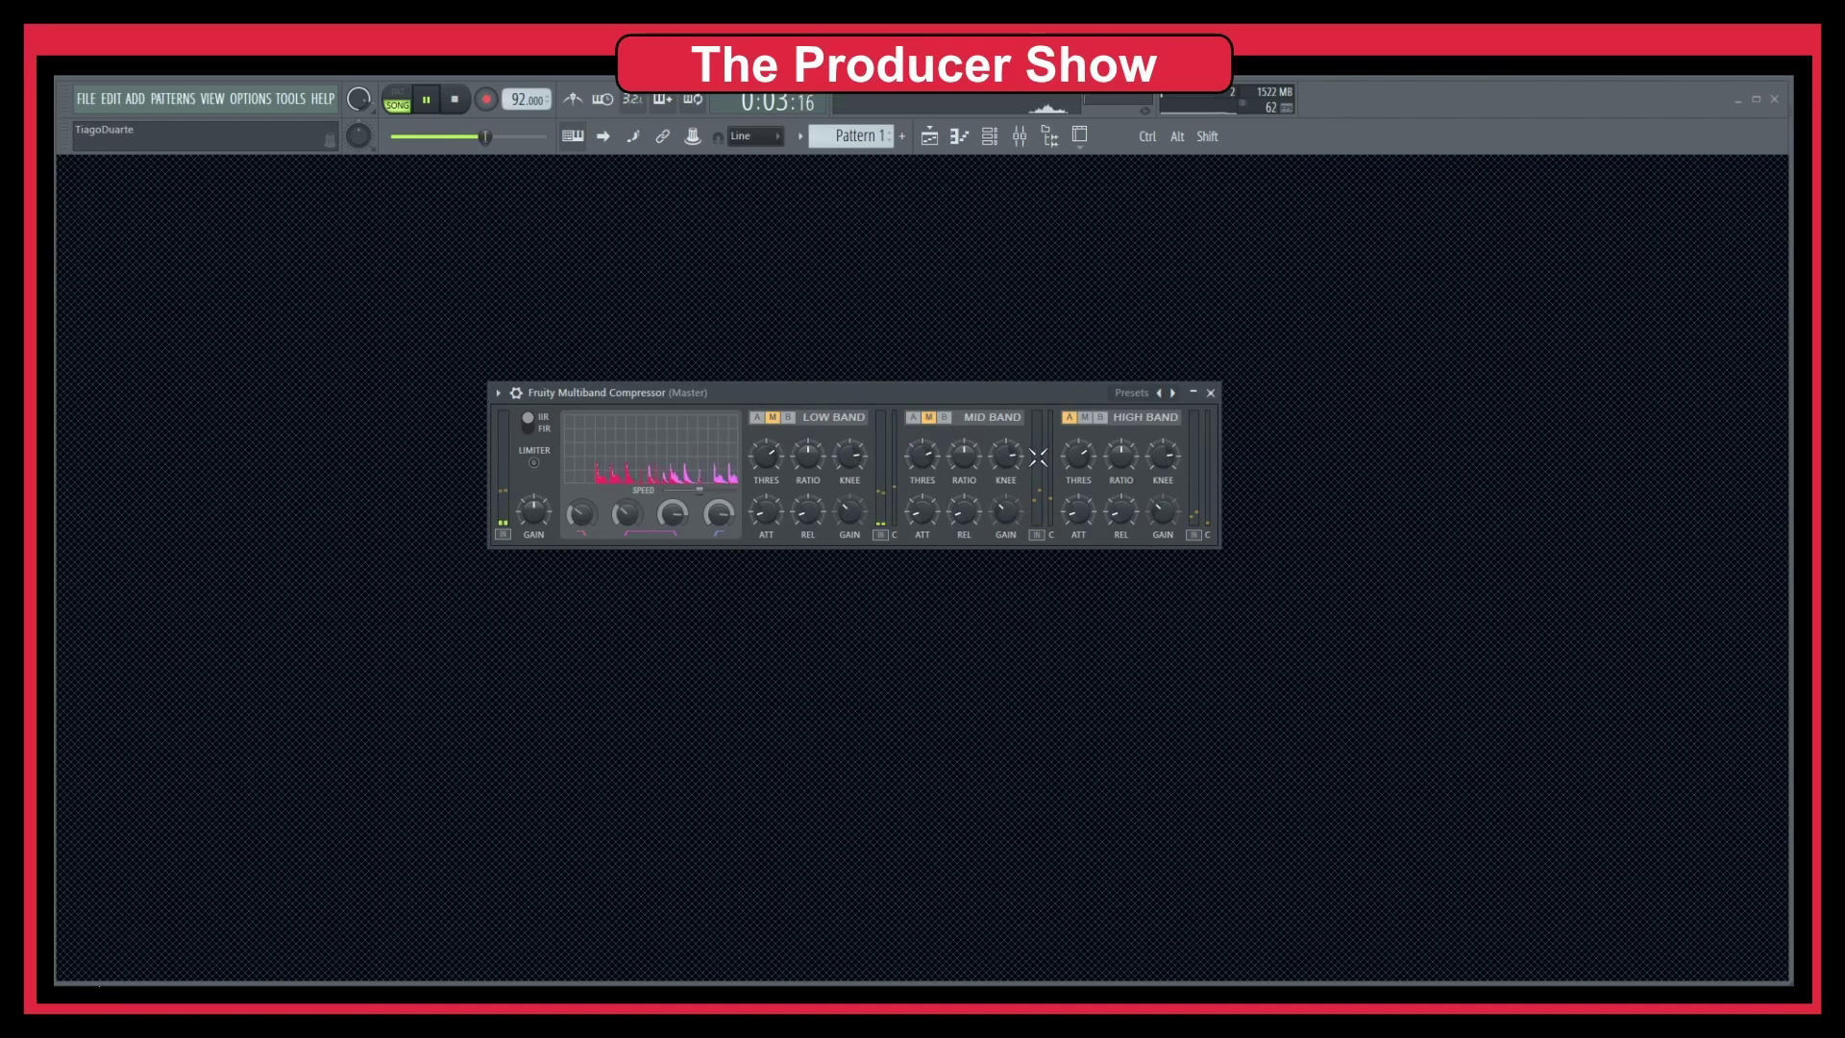
left_click(1102, 418)
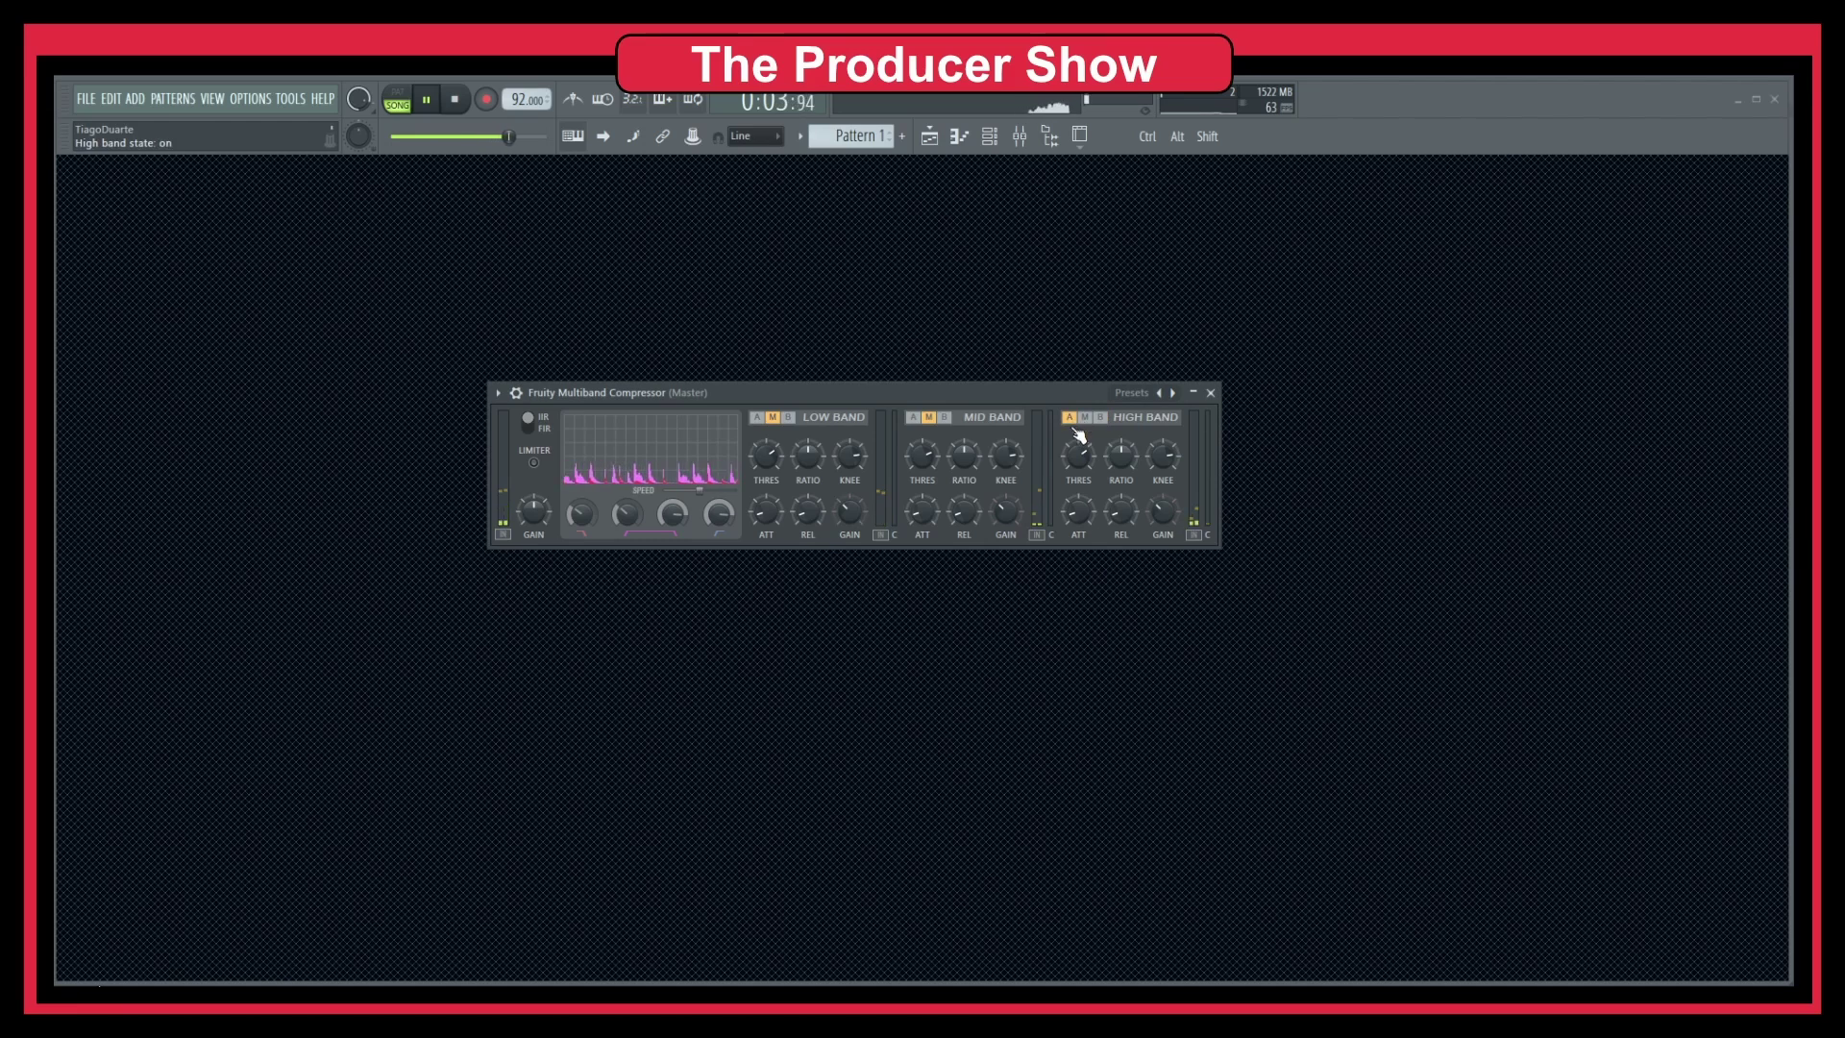
left_click(1085, 418)
left_click(1069, 418)
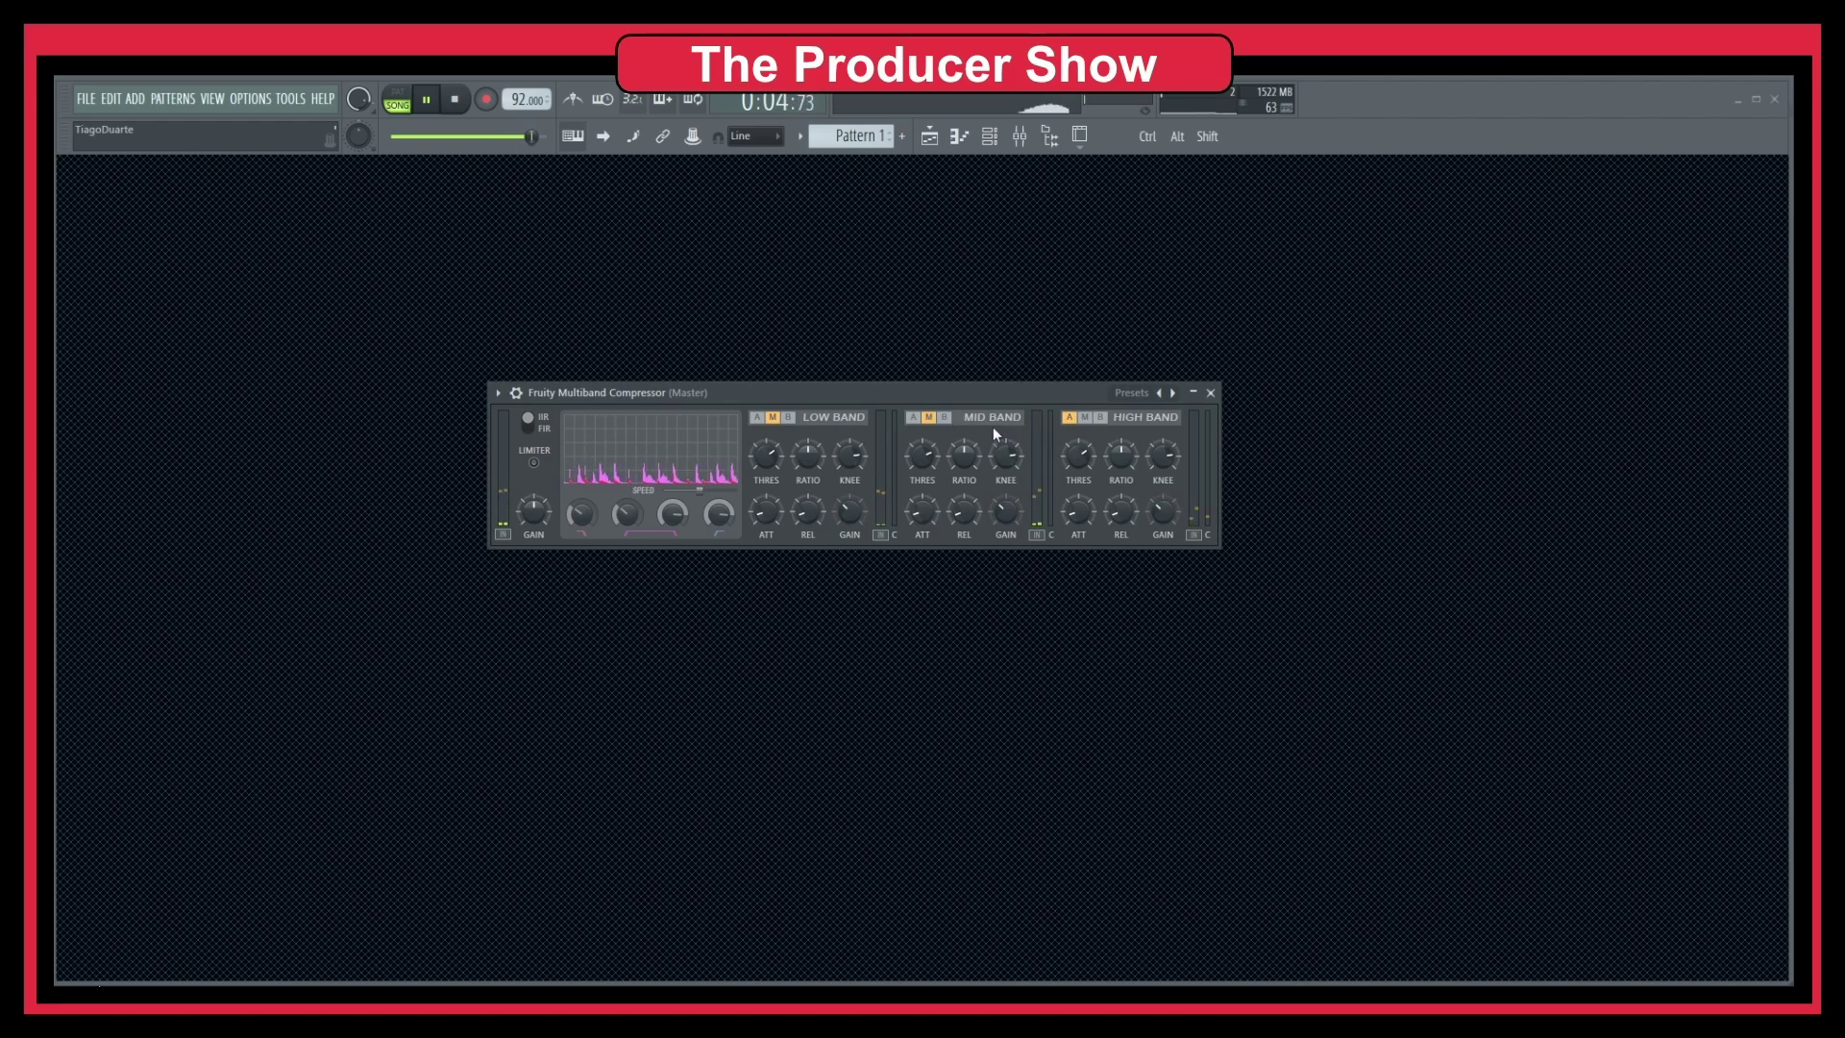
Step: Mute the high band and audition the mid band bypassed before muting it again
left_click(1085, 417)
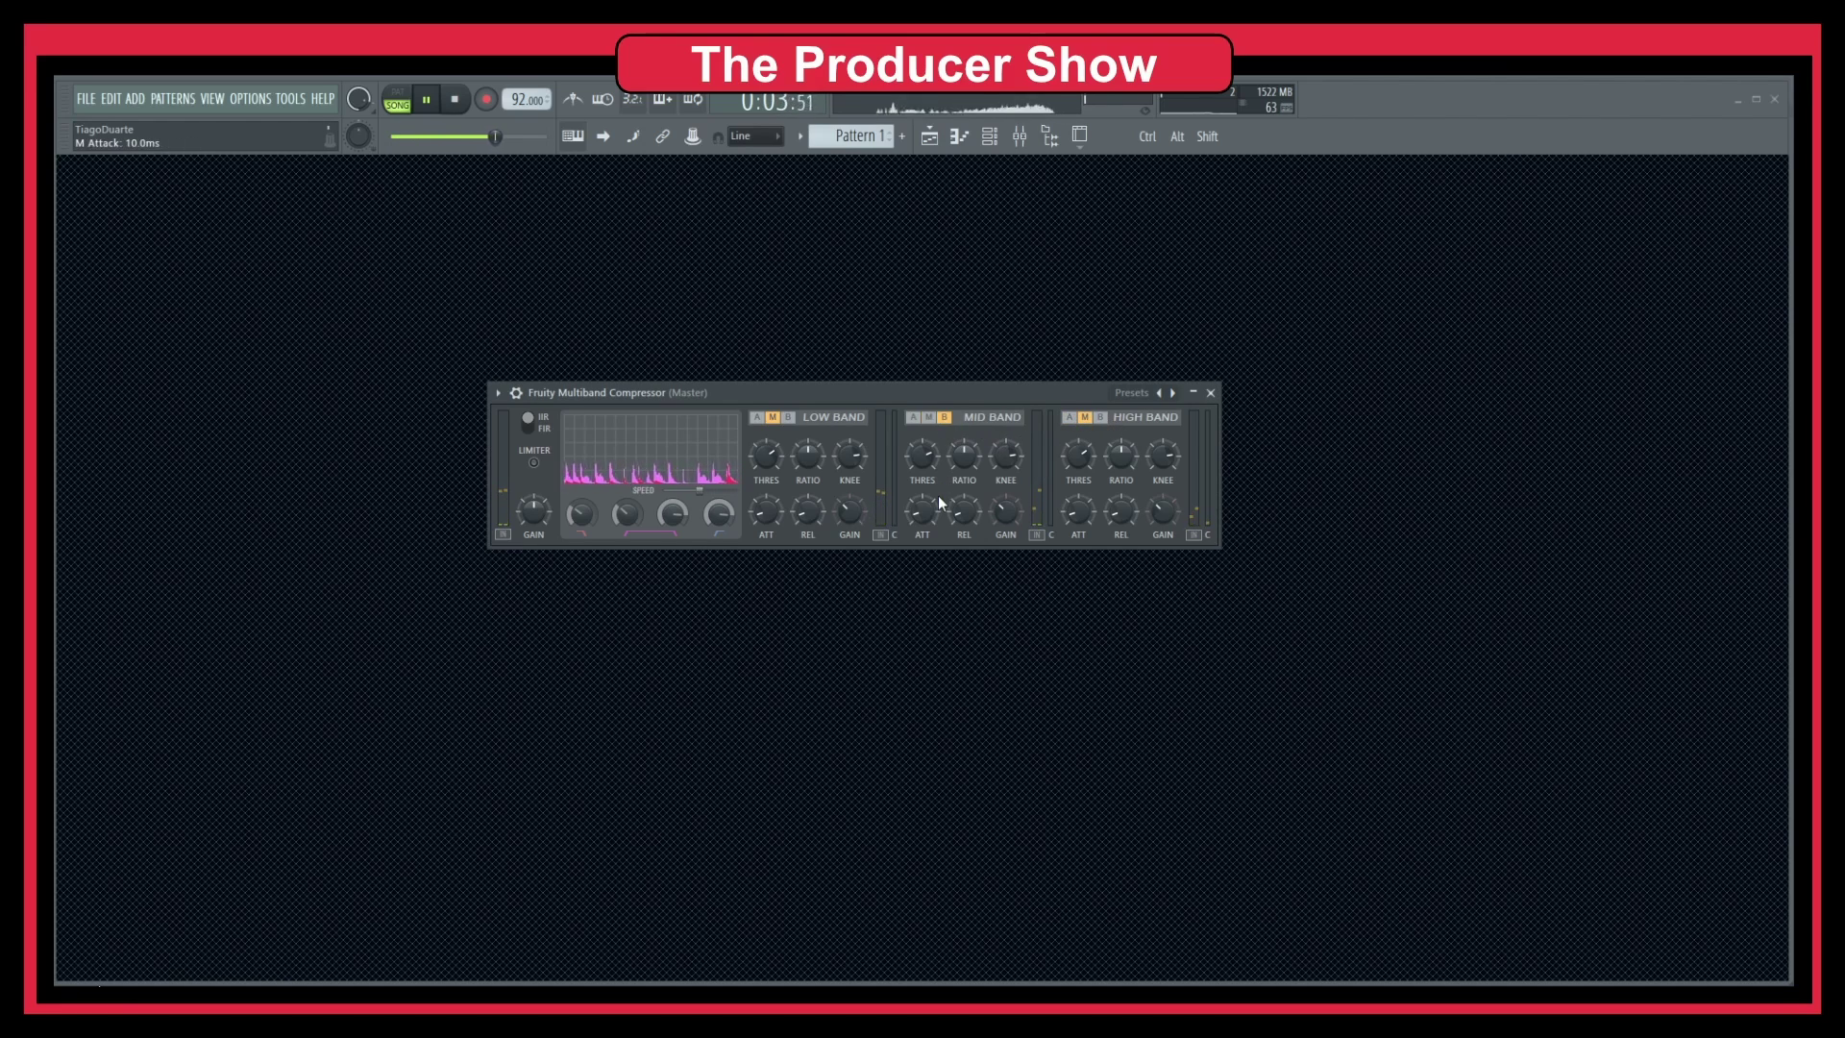
left_click(946, 418)
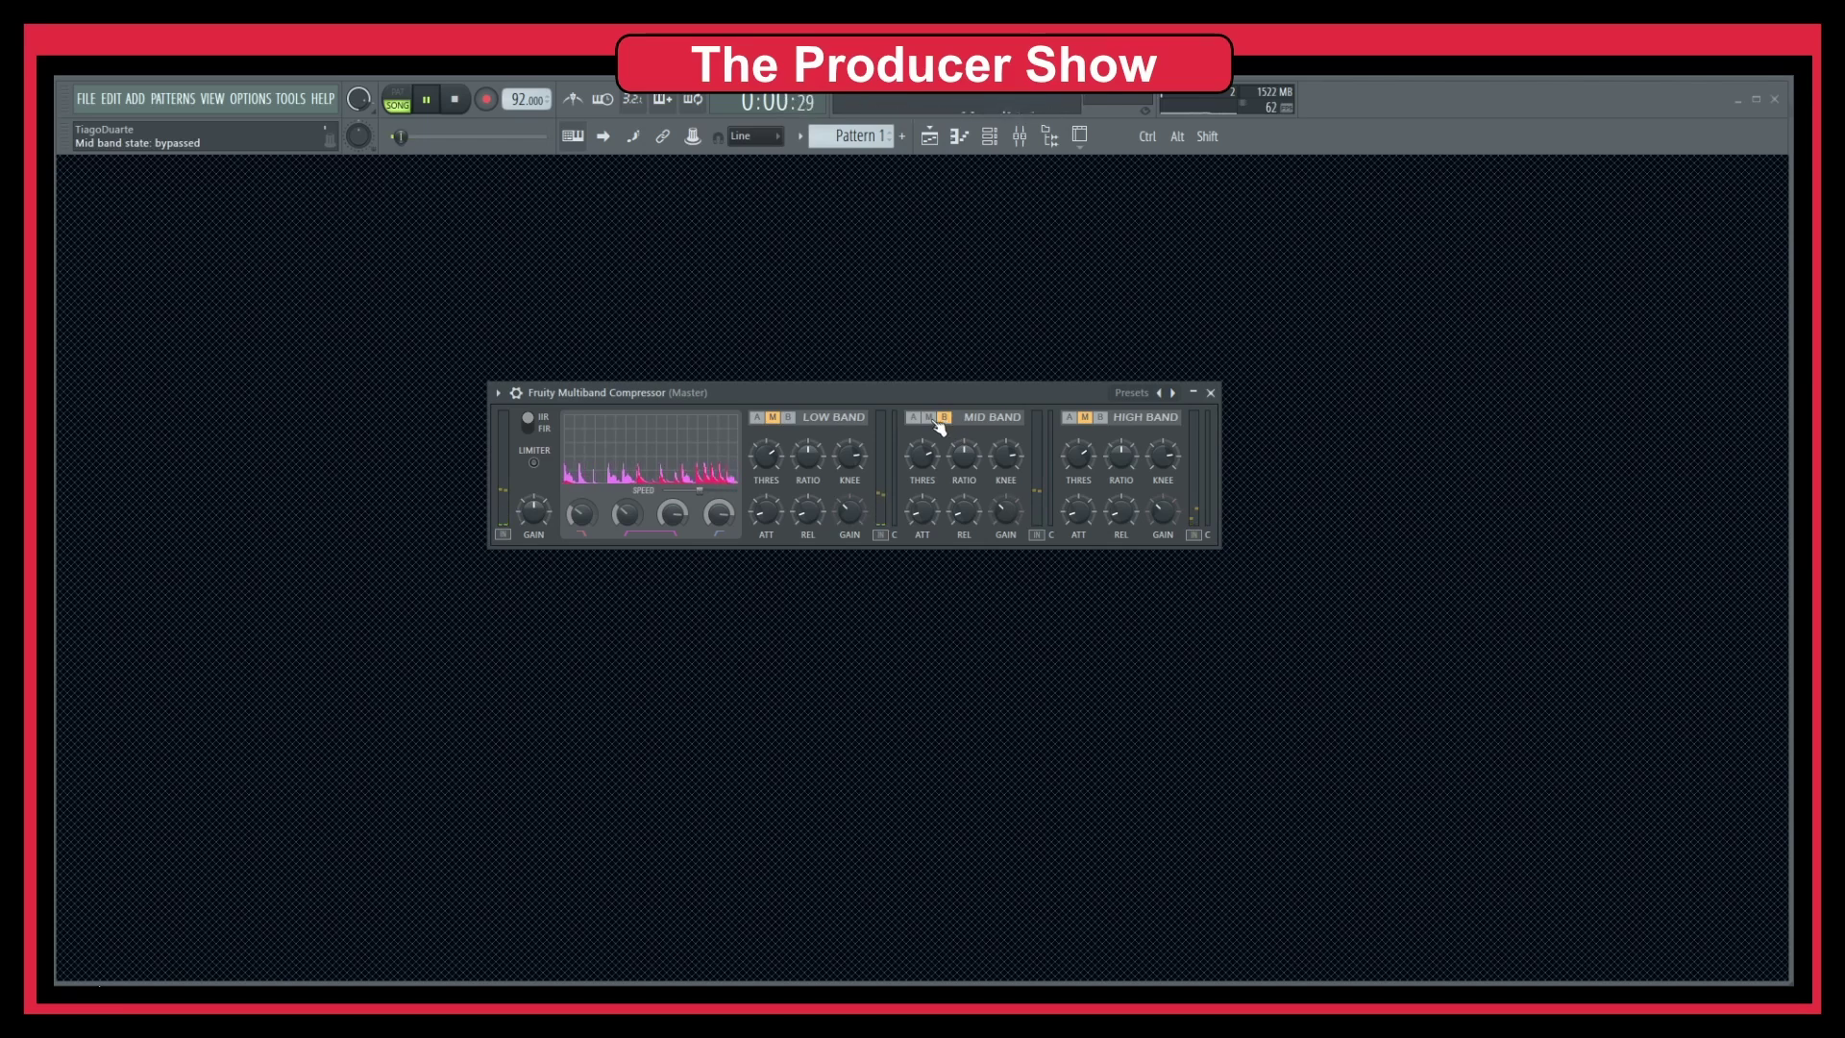
left_click(929, 418)
Step: Switch the low band from bypassed to active and toggle its level meter between input and output
left_click(788, 418)
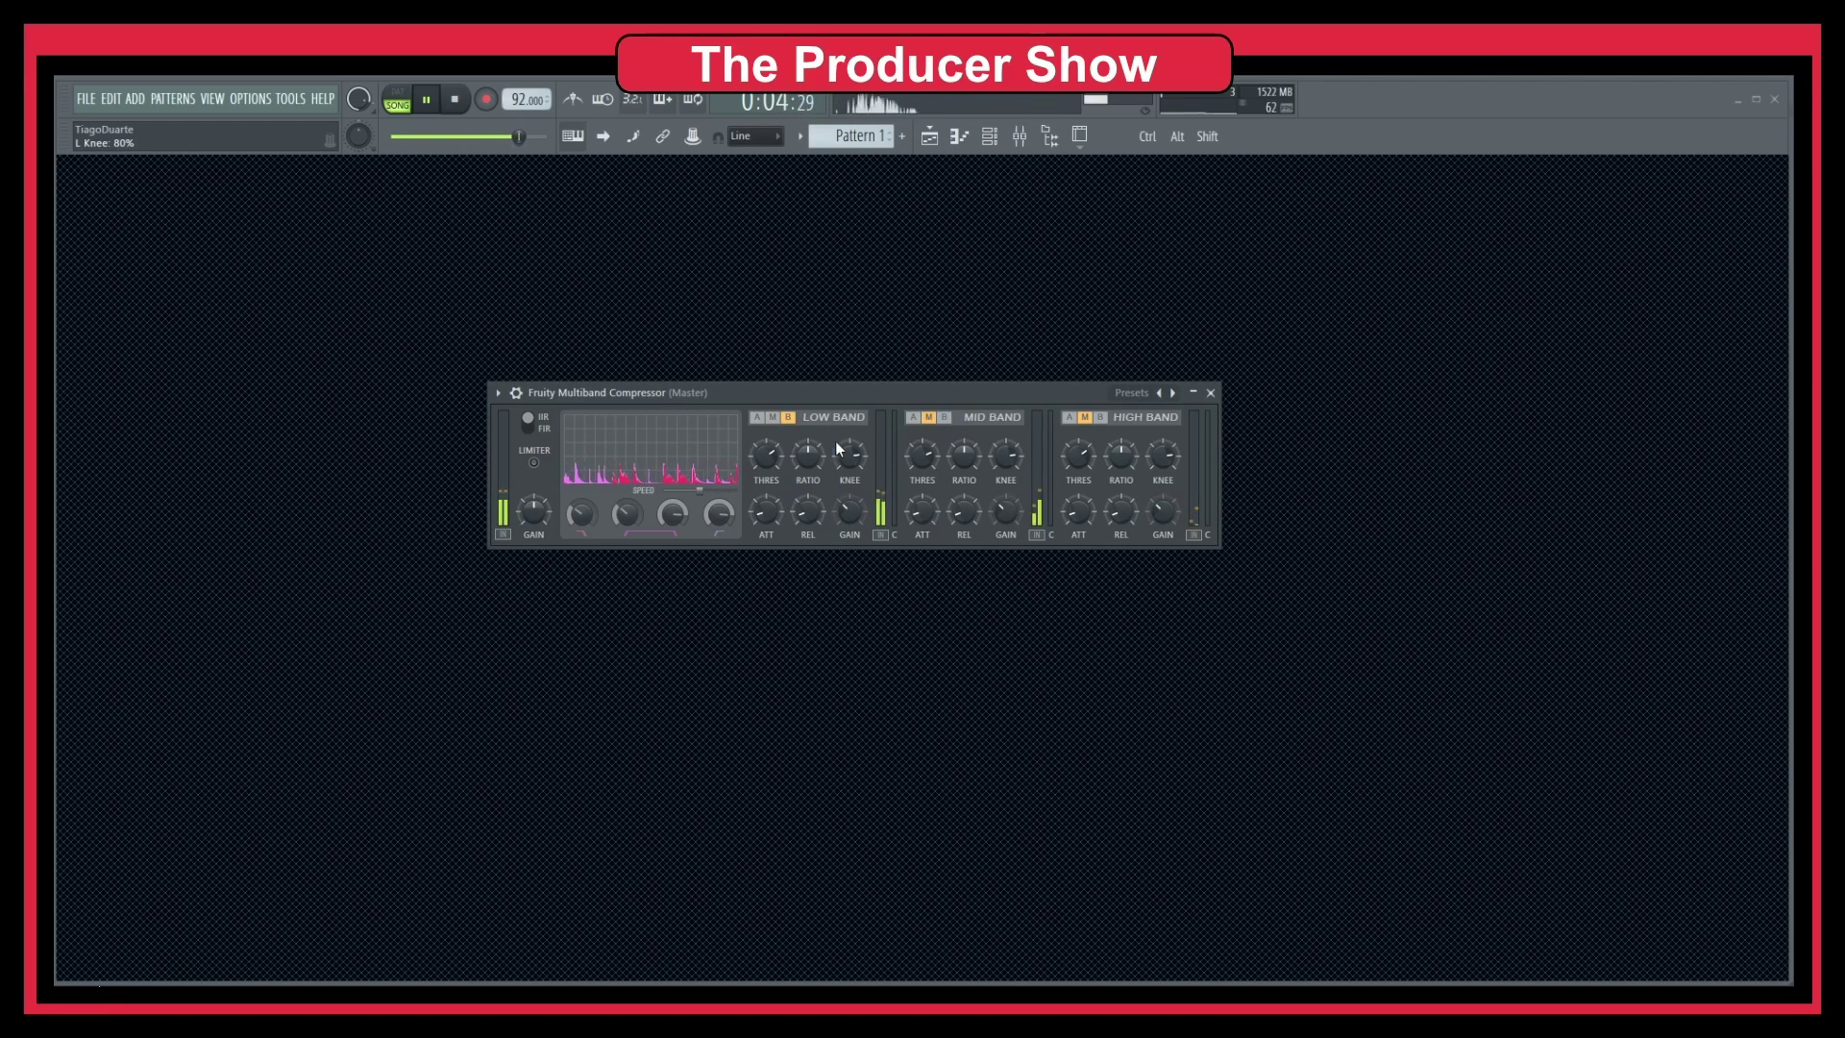
left_click(757, 417)
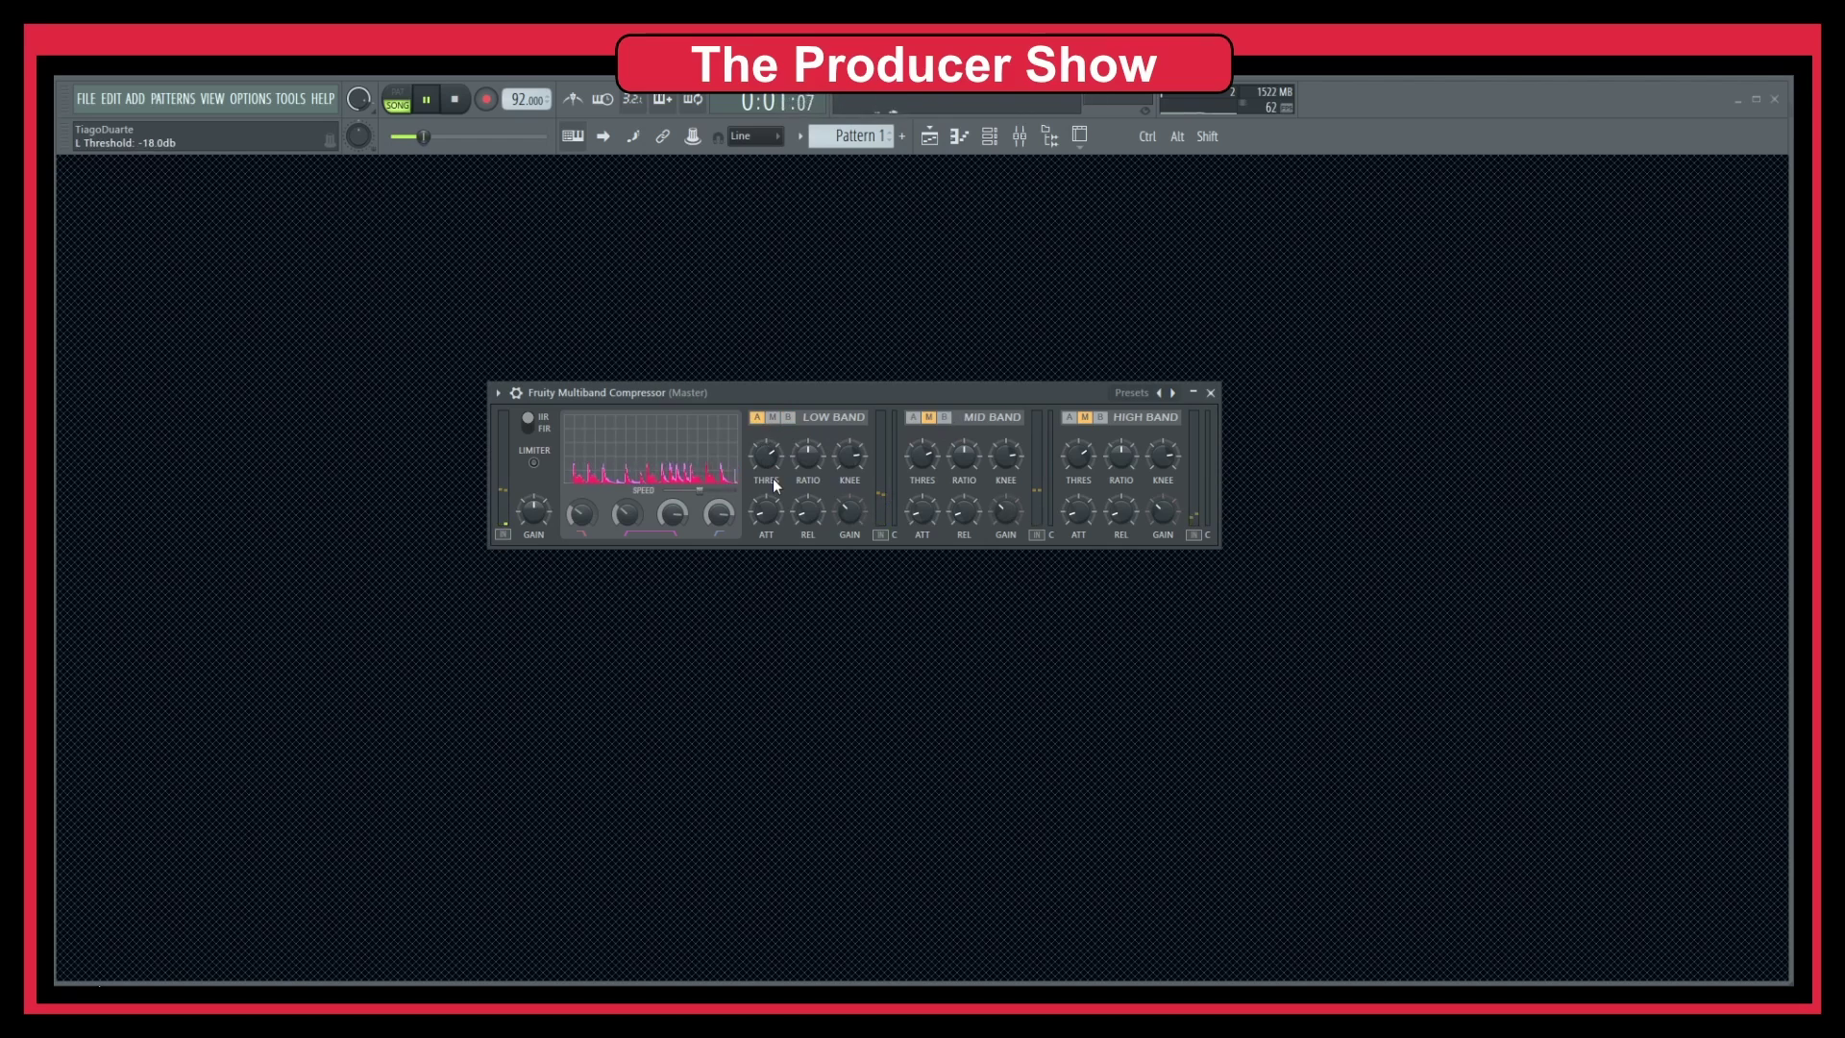
left_click(881, 535)
left_click(881, 535)
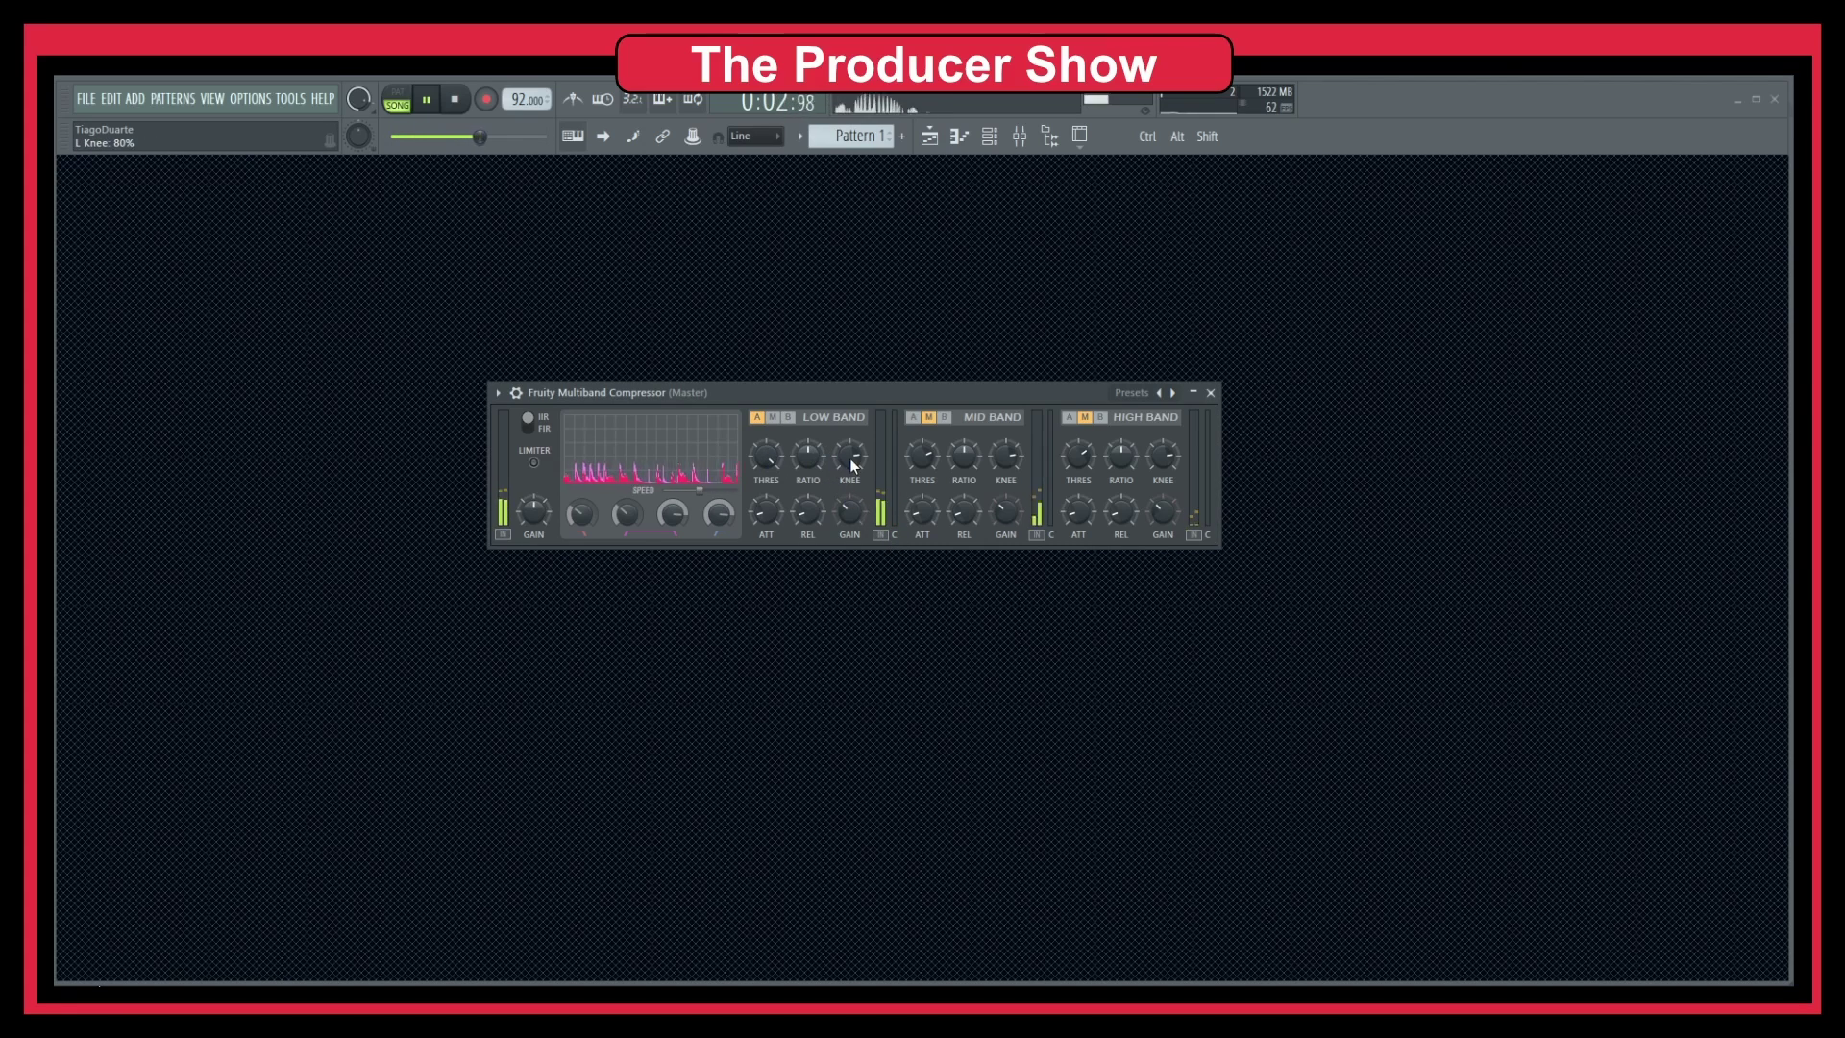
Step: Set the knee of the low and mid bands to 0% and adjust the threshold
left_click_drag(850, 457, 849, 576)
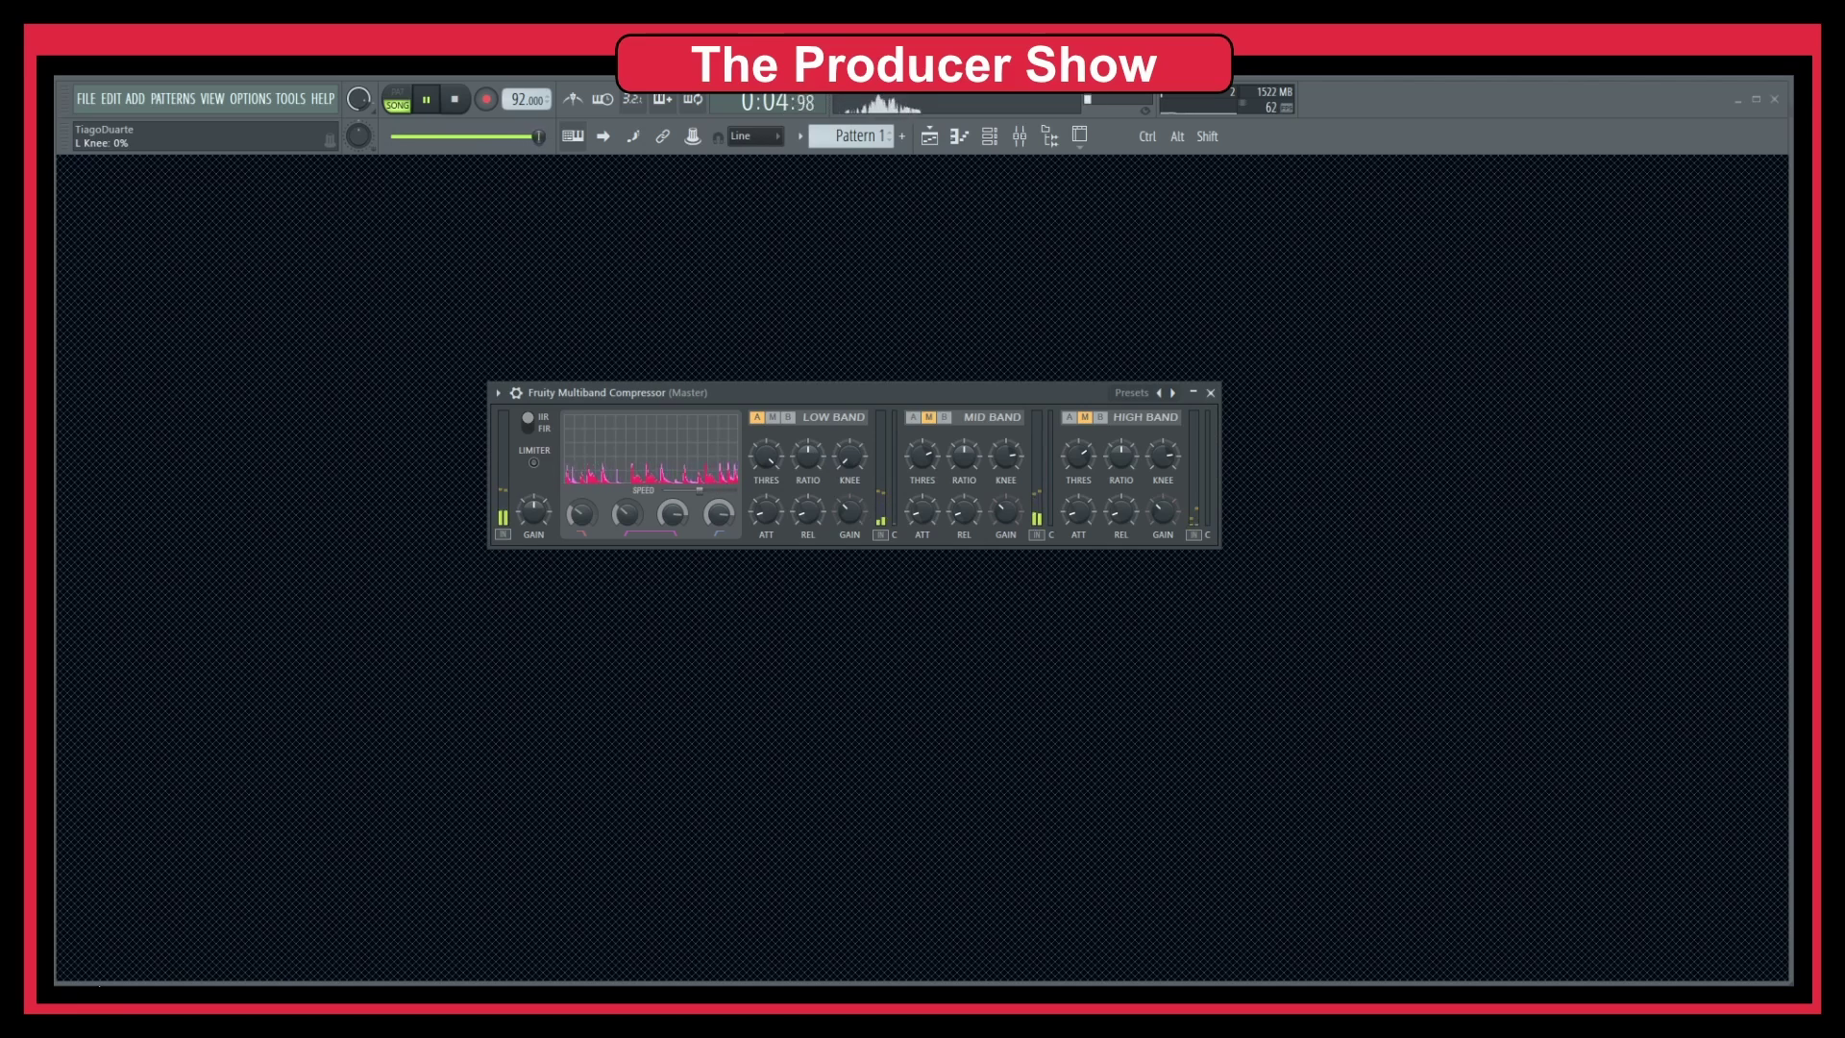
left_click_drag(1019, 458, 1019, 557)
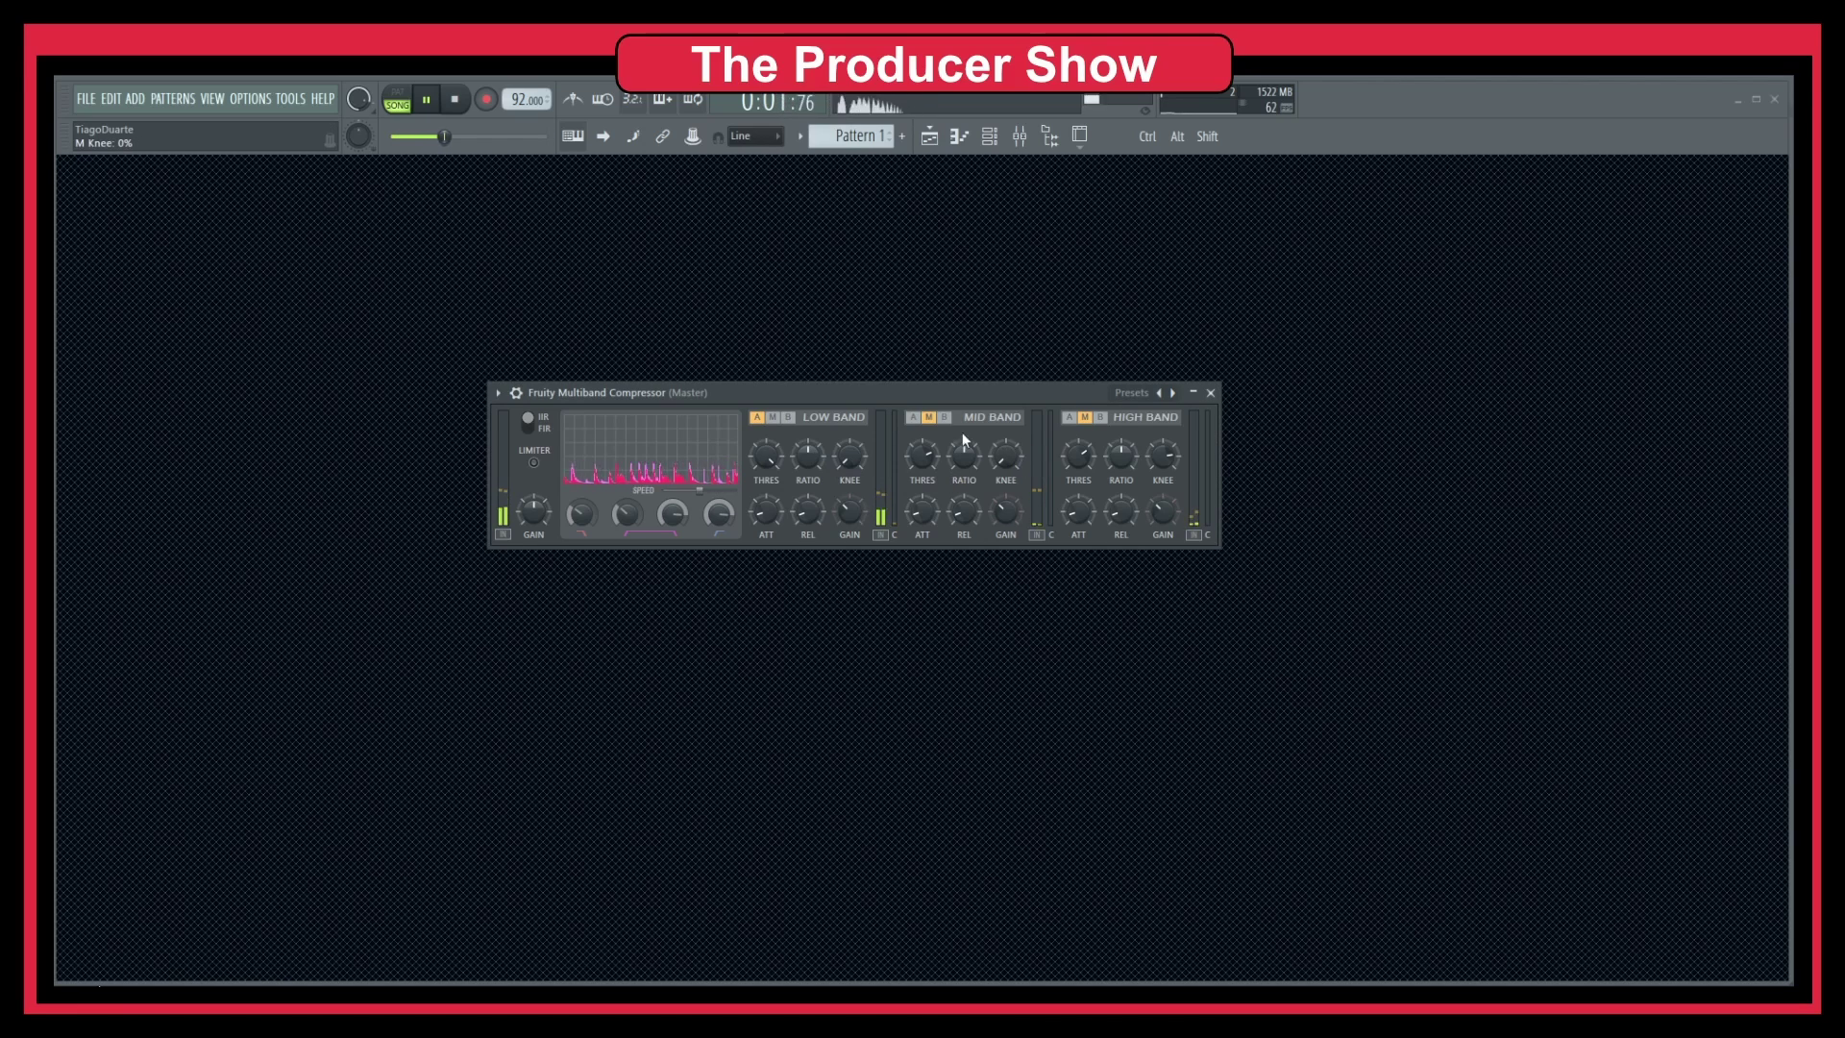
left_click_drag(1079, 455, 1078, 385)
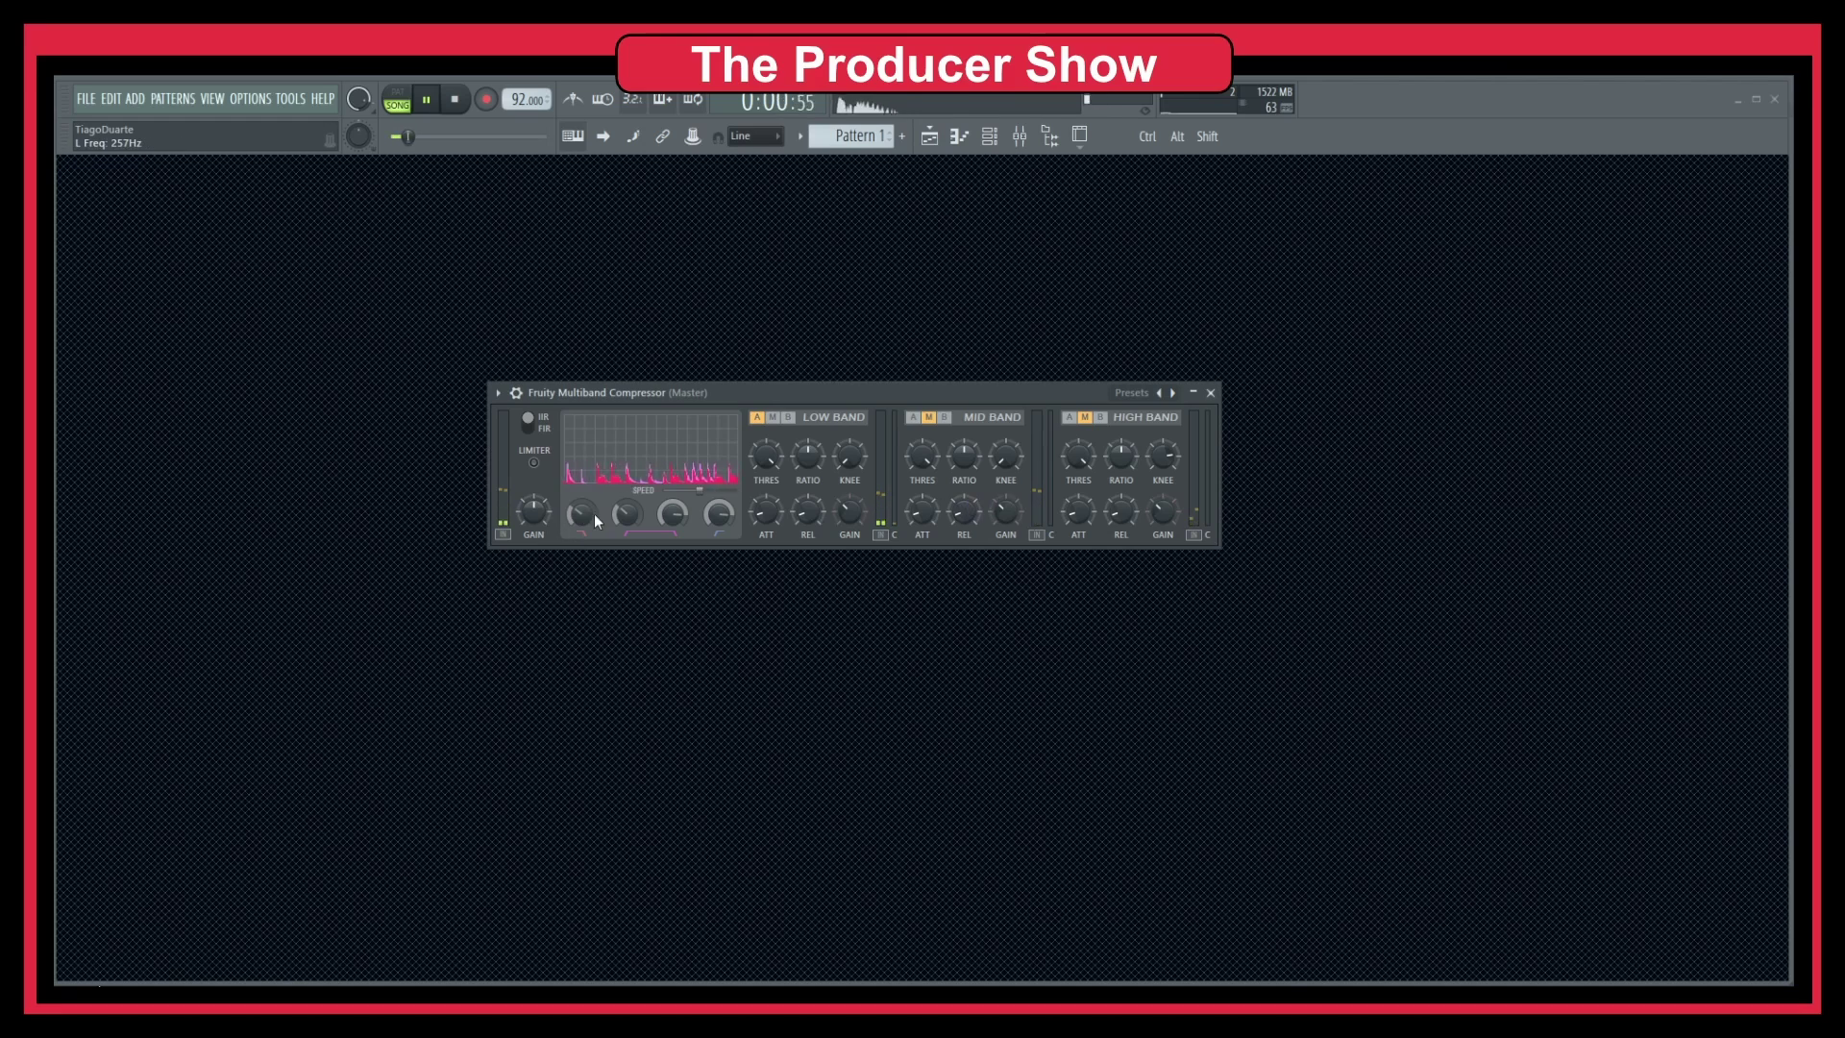
Step: Load the Default preset in the multiband compressor and stop playback
left_click(1173, 393)
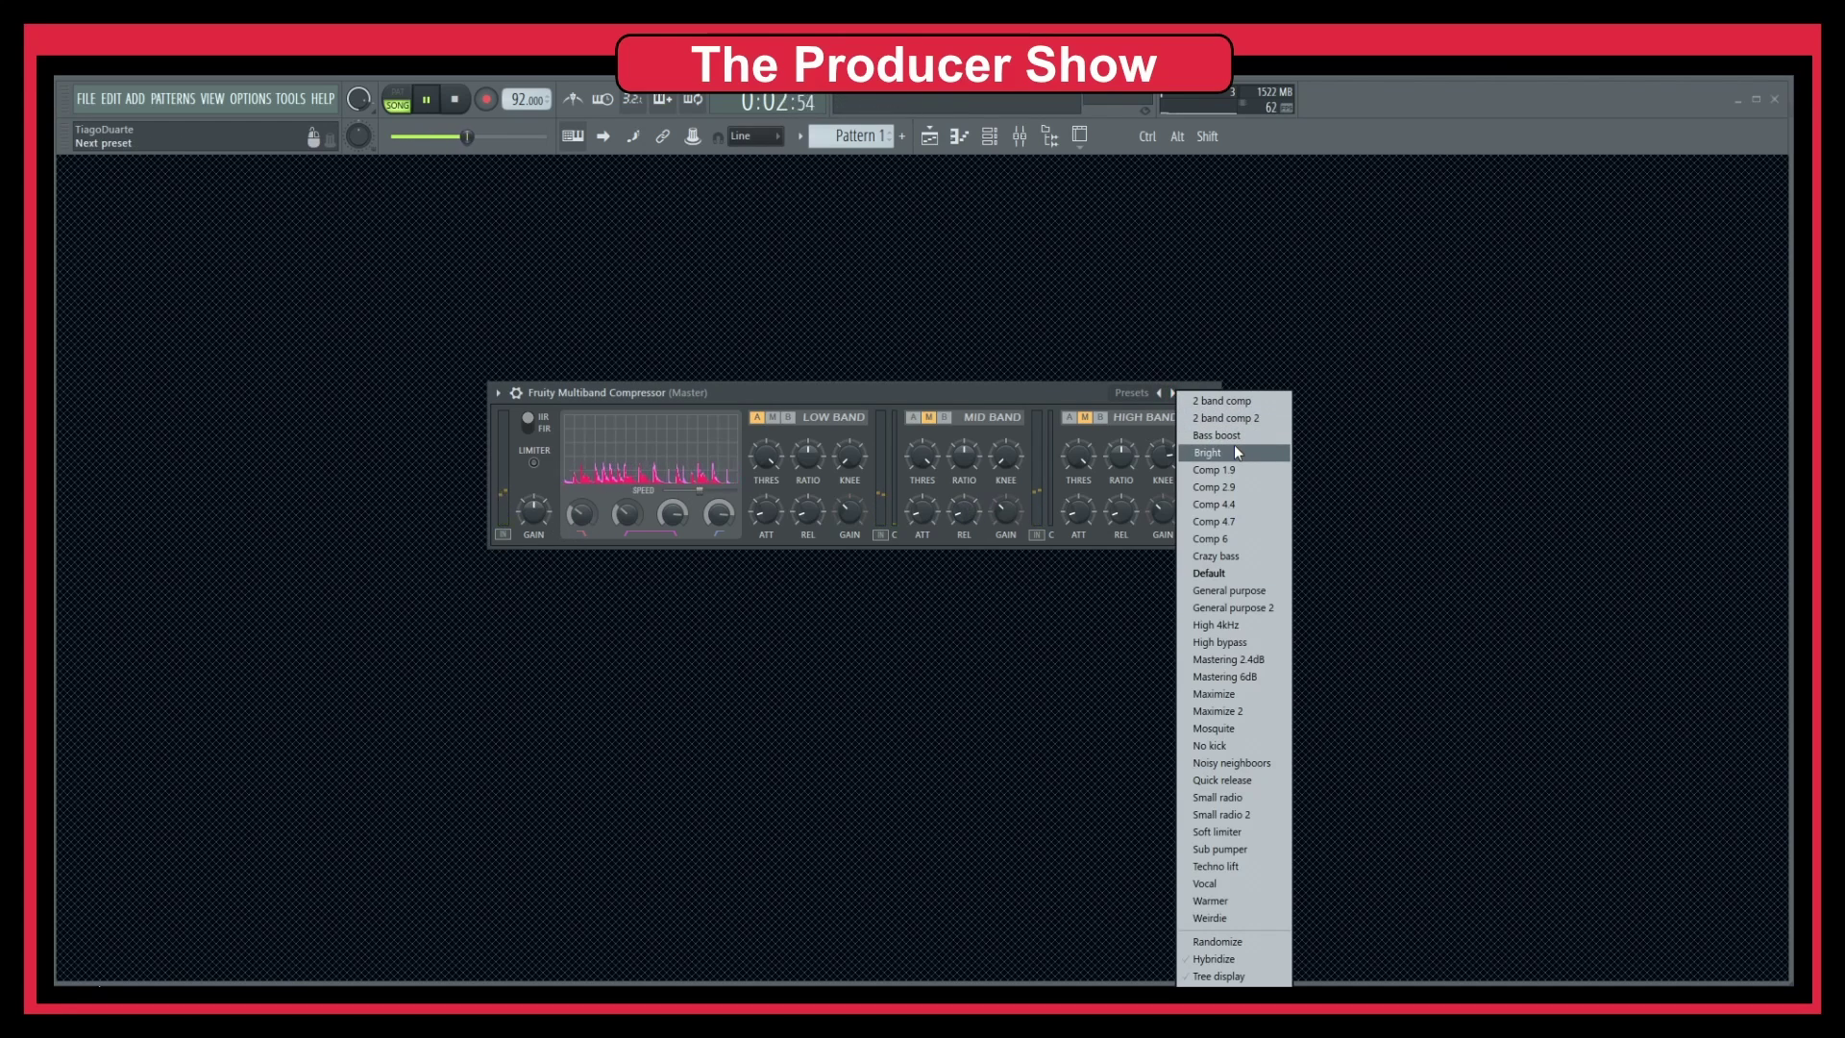
left_click(1188, 574)
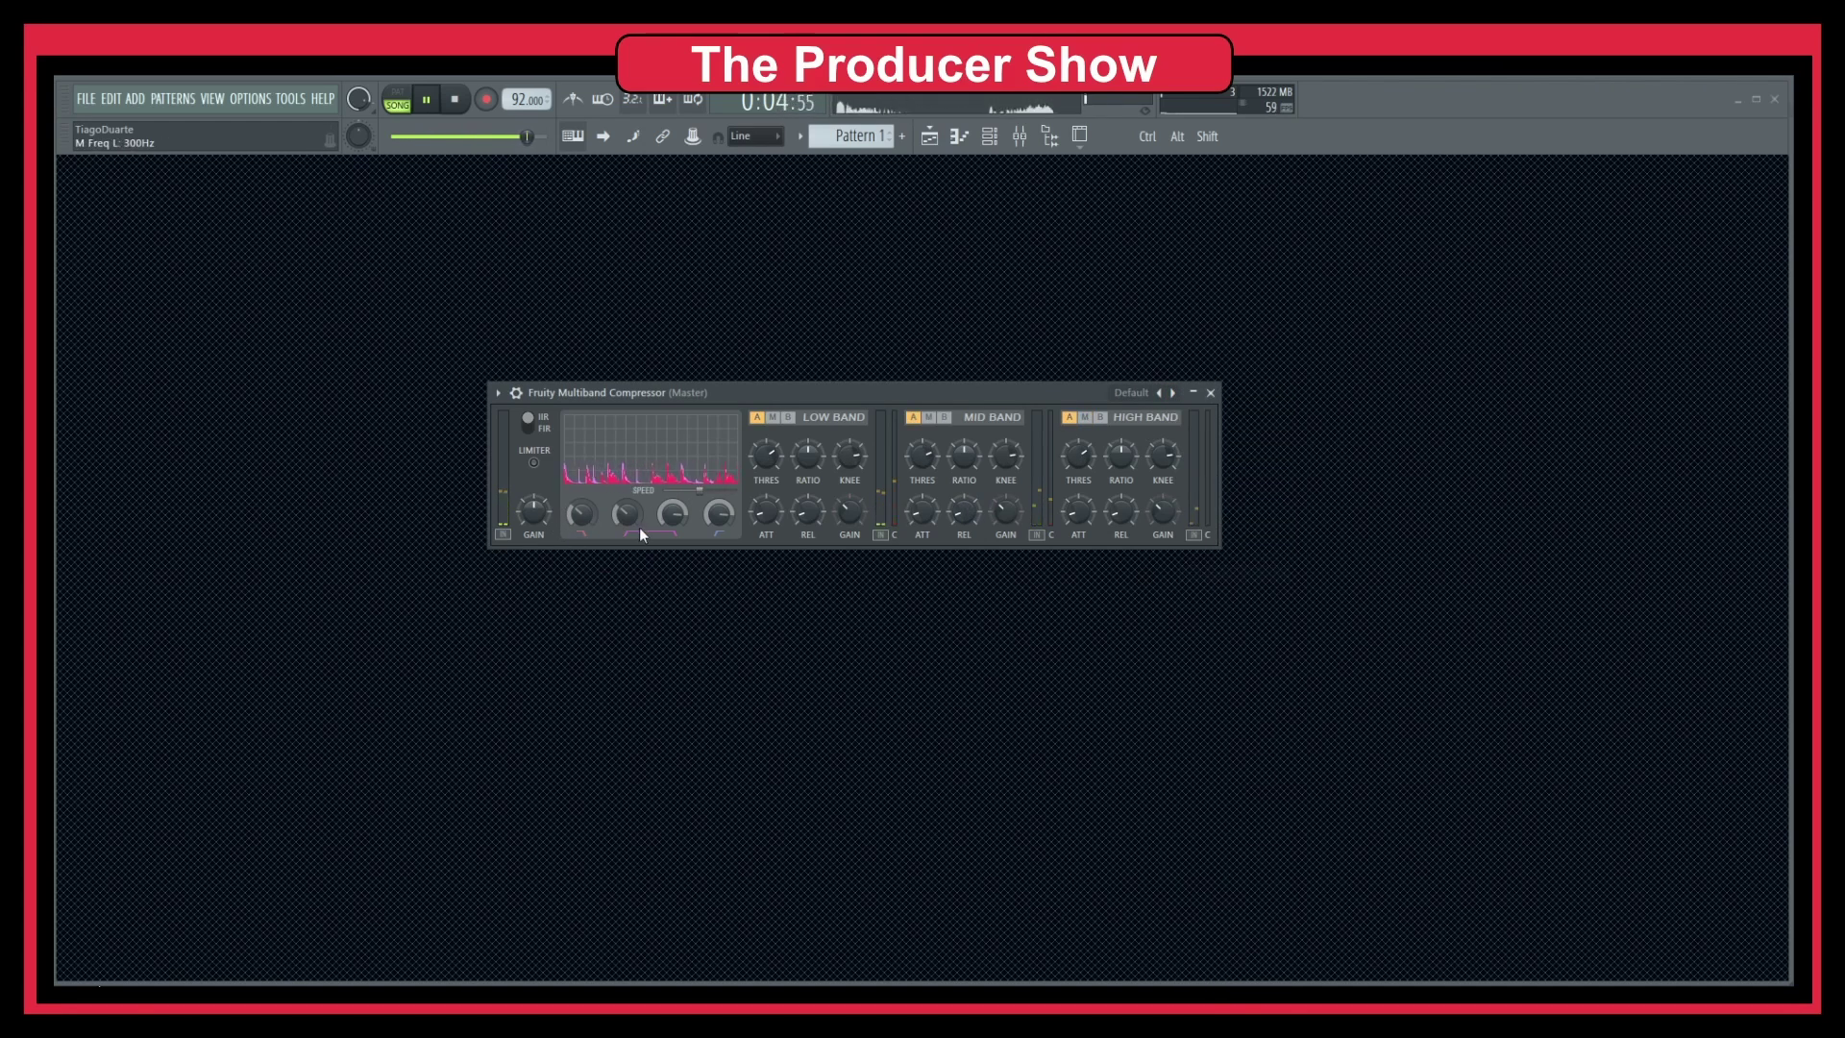
key("space")
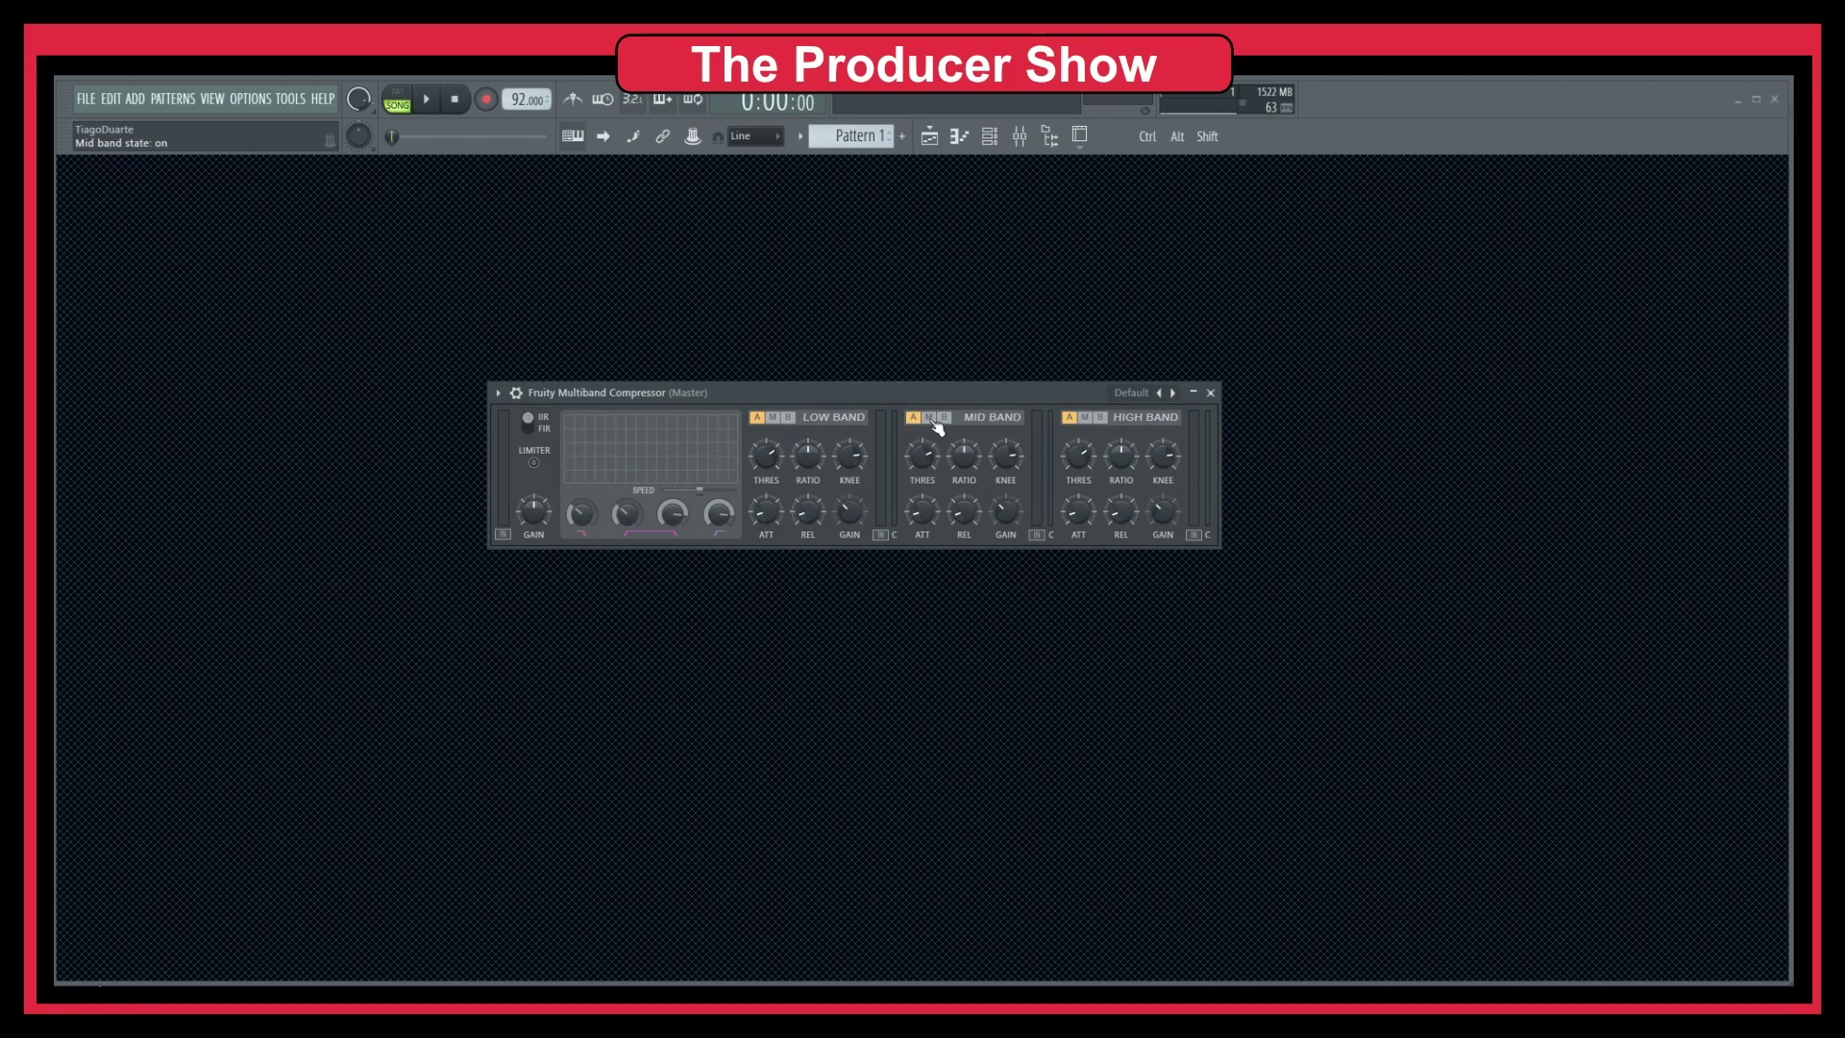
Step: Play the loop with the mid and high bands muted, raising the low band's ratio and lowering its threshold
key("space")
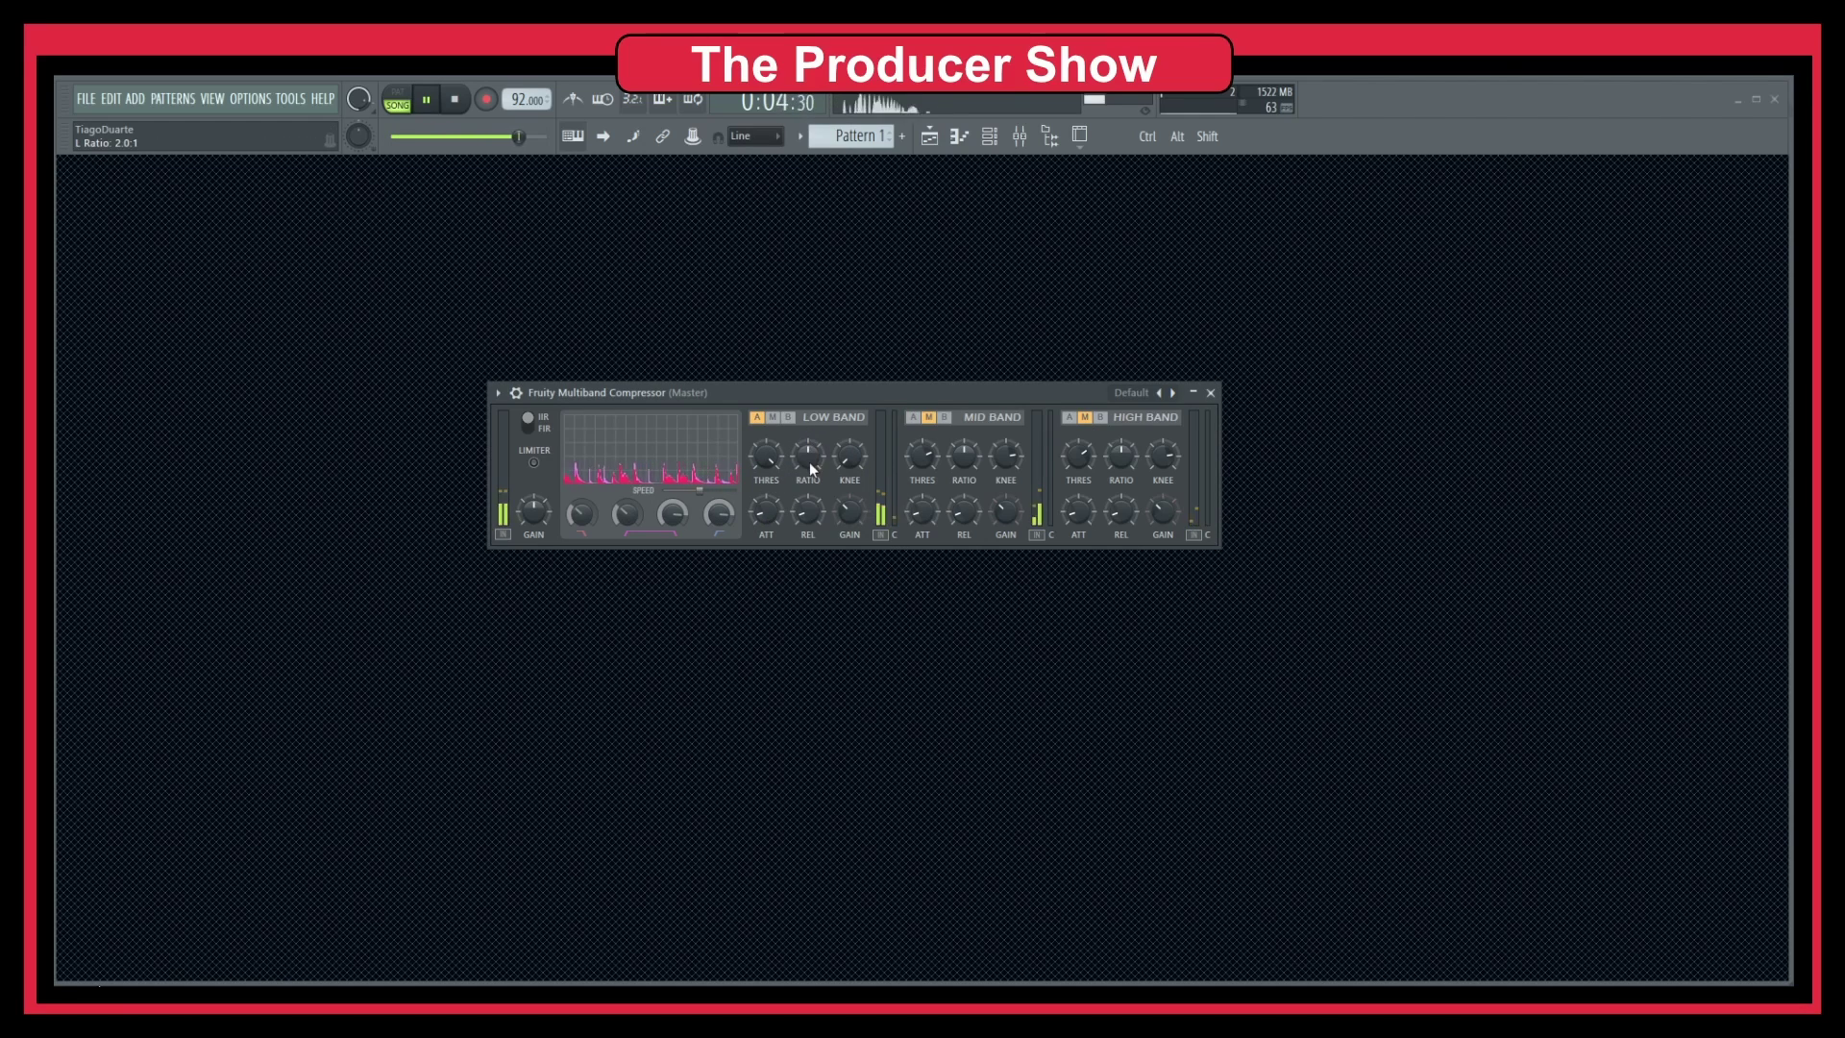
left_click_drag(809, 463, 809, 442)
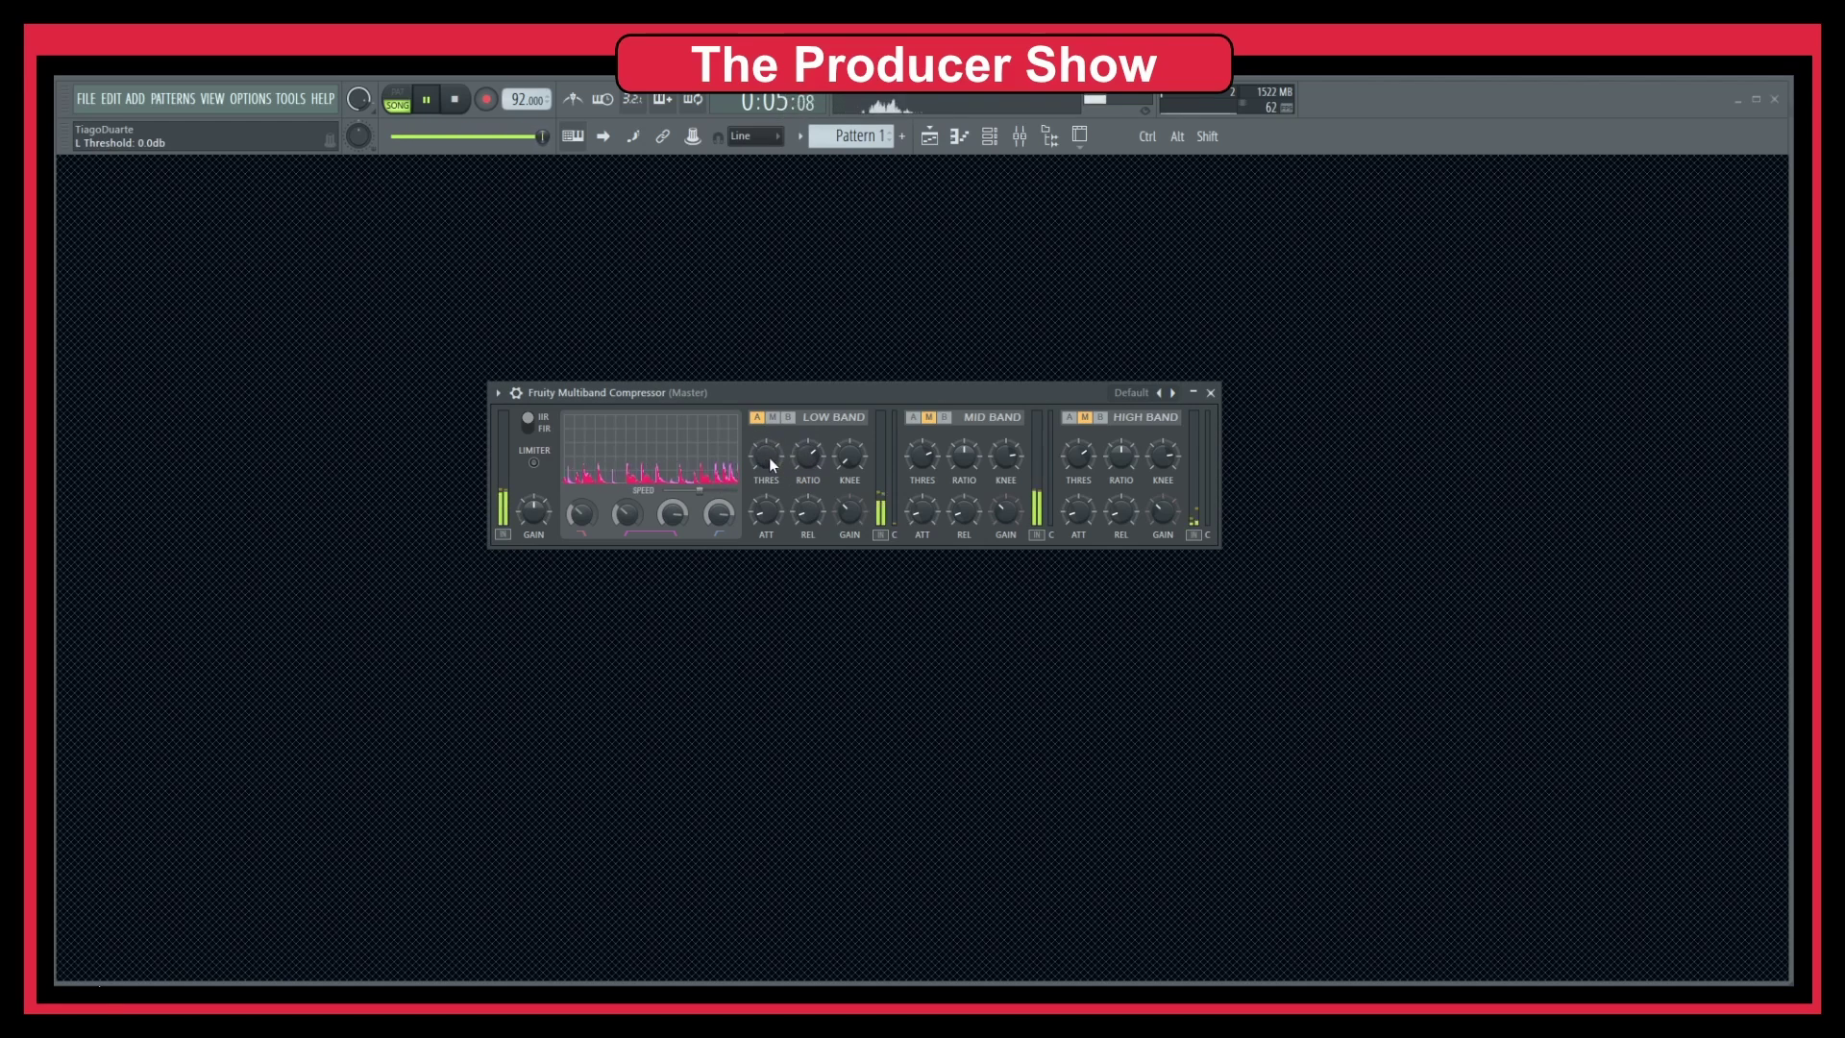
left_click_drag(769, 455, 769, 511)
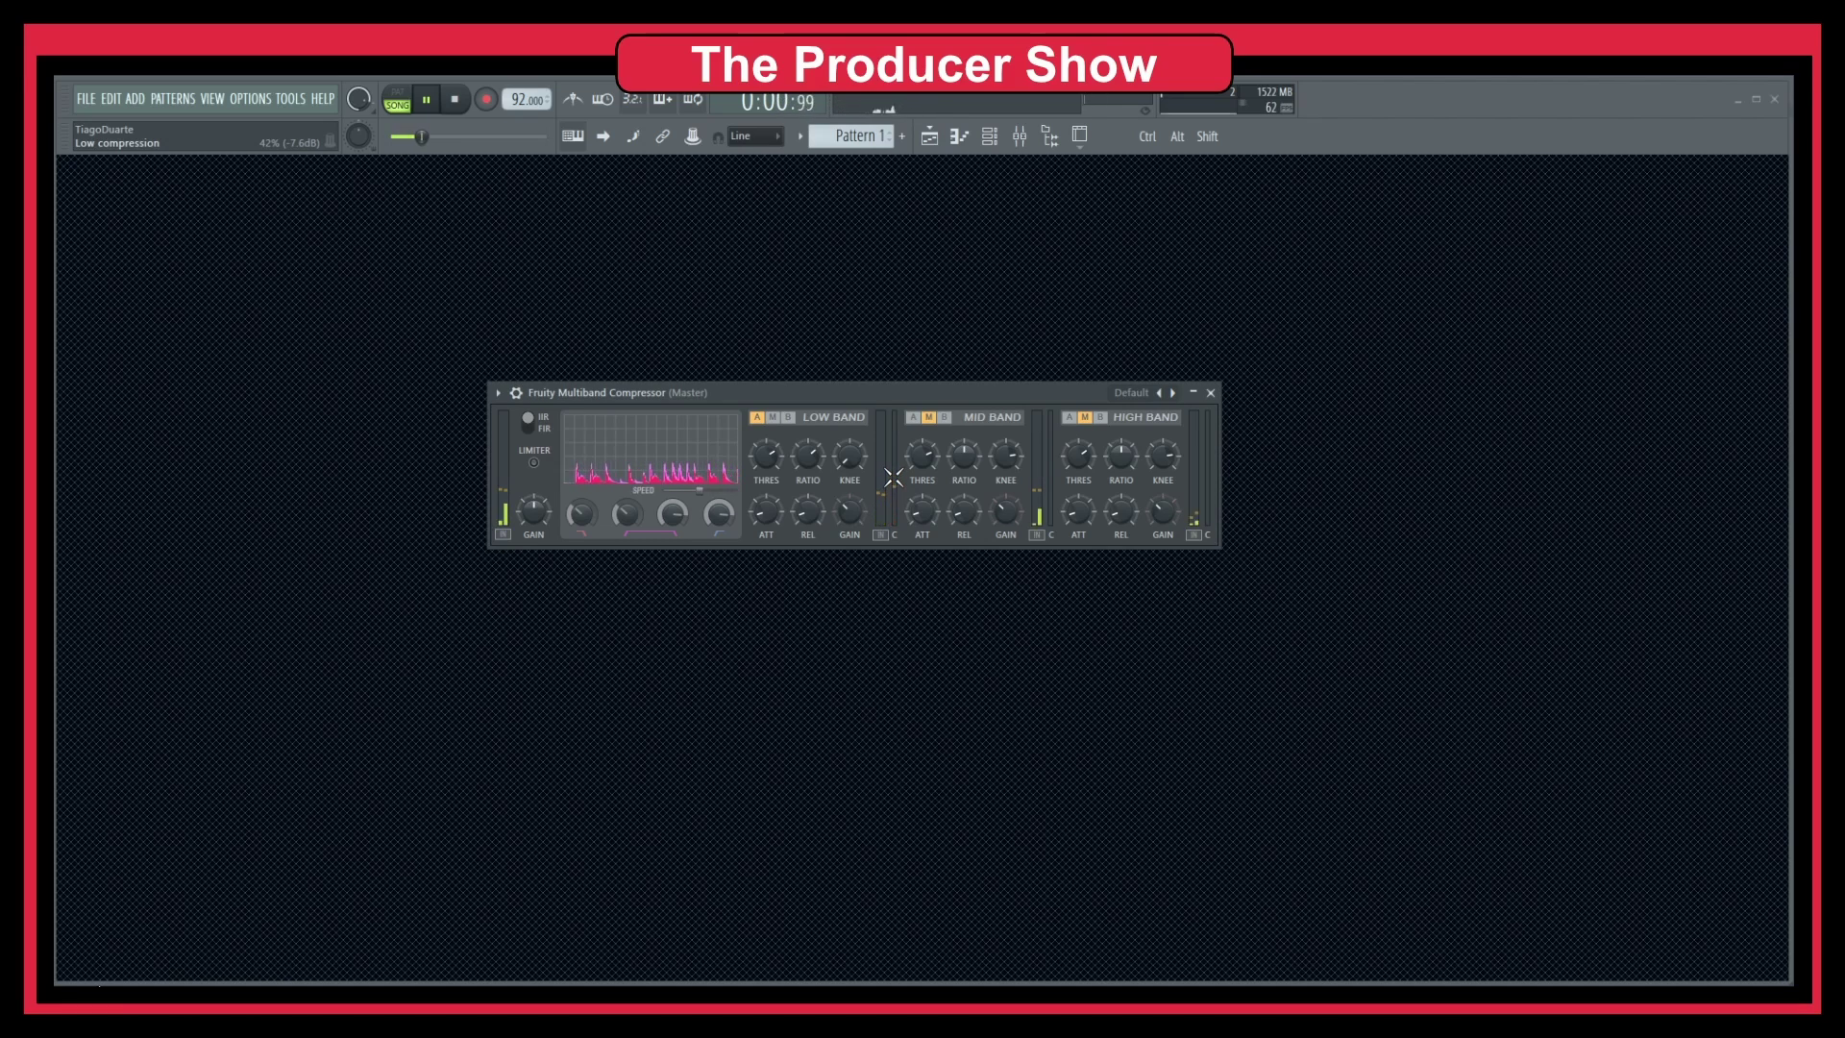
key("ctrl+s")
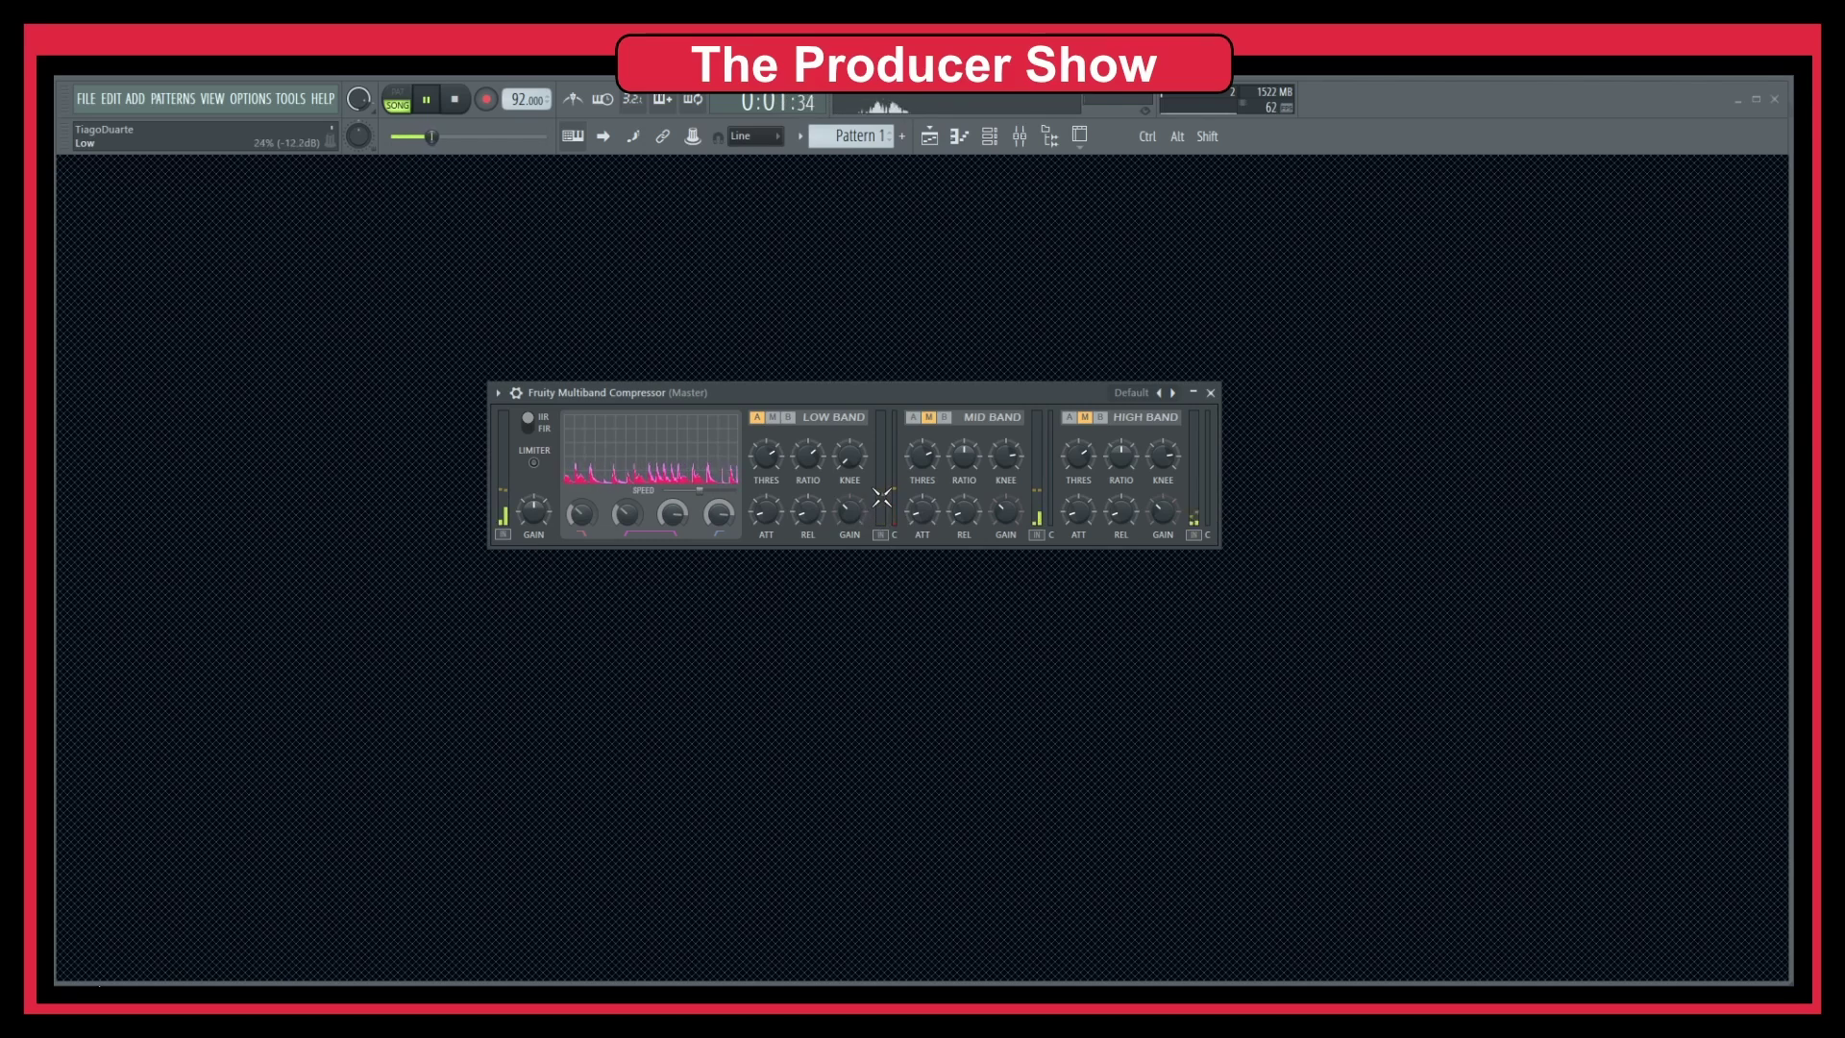
Step: Switch the low band's level meter to output and raise the low band's gain
left_click(880, 534)
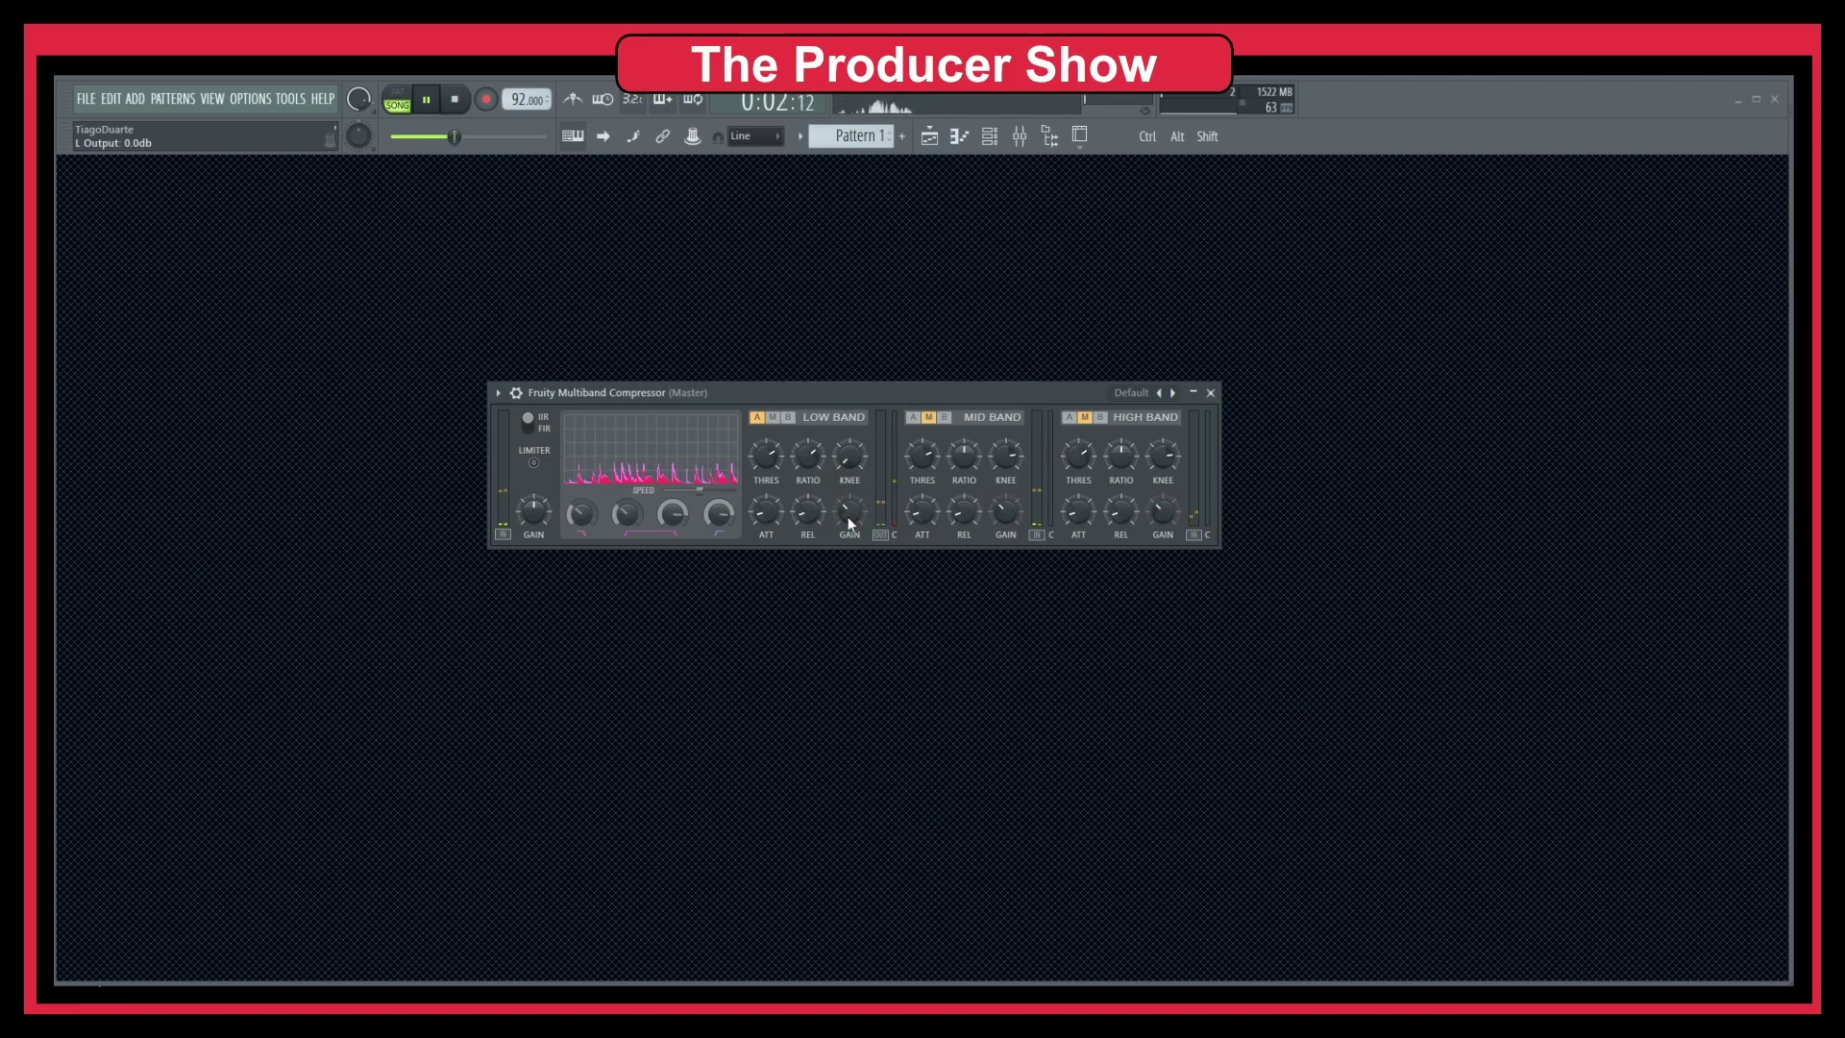
left_click_drag(849, 516, 849, 498)
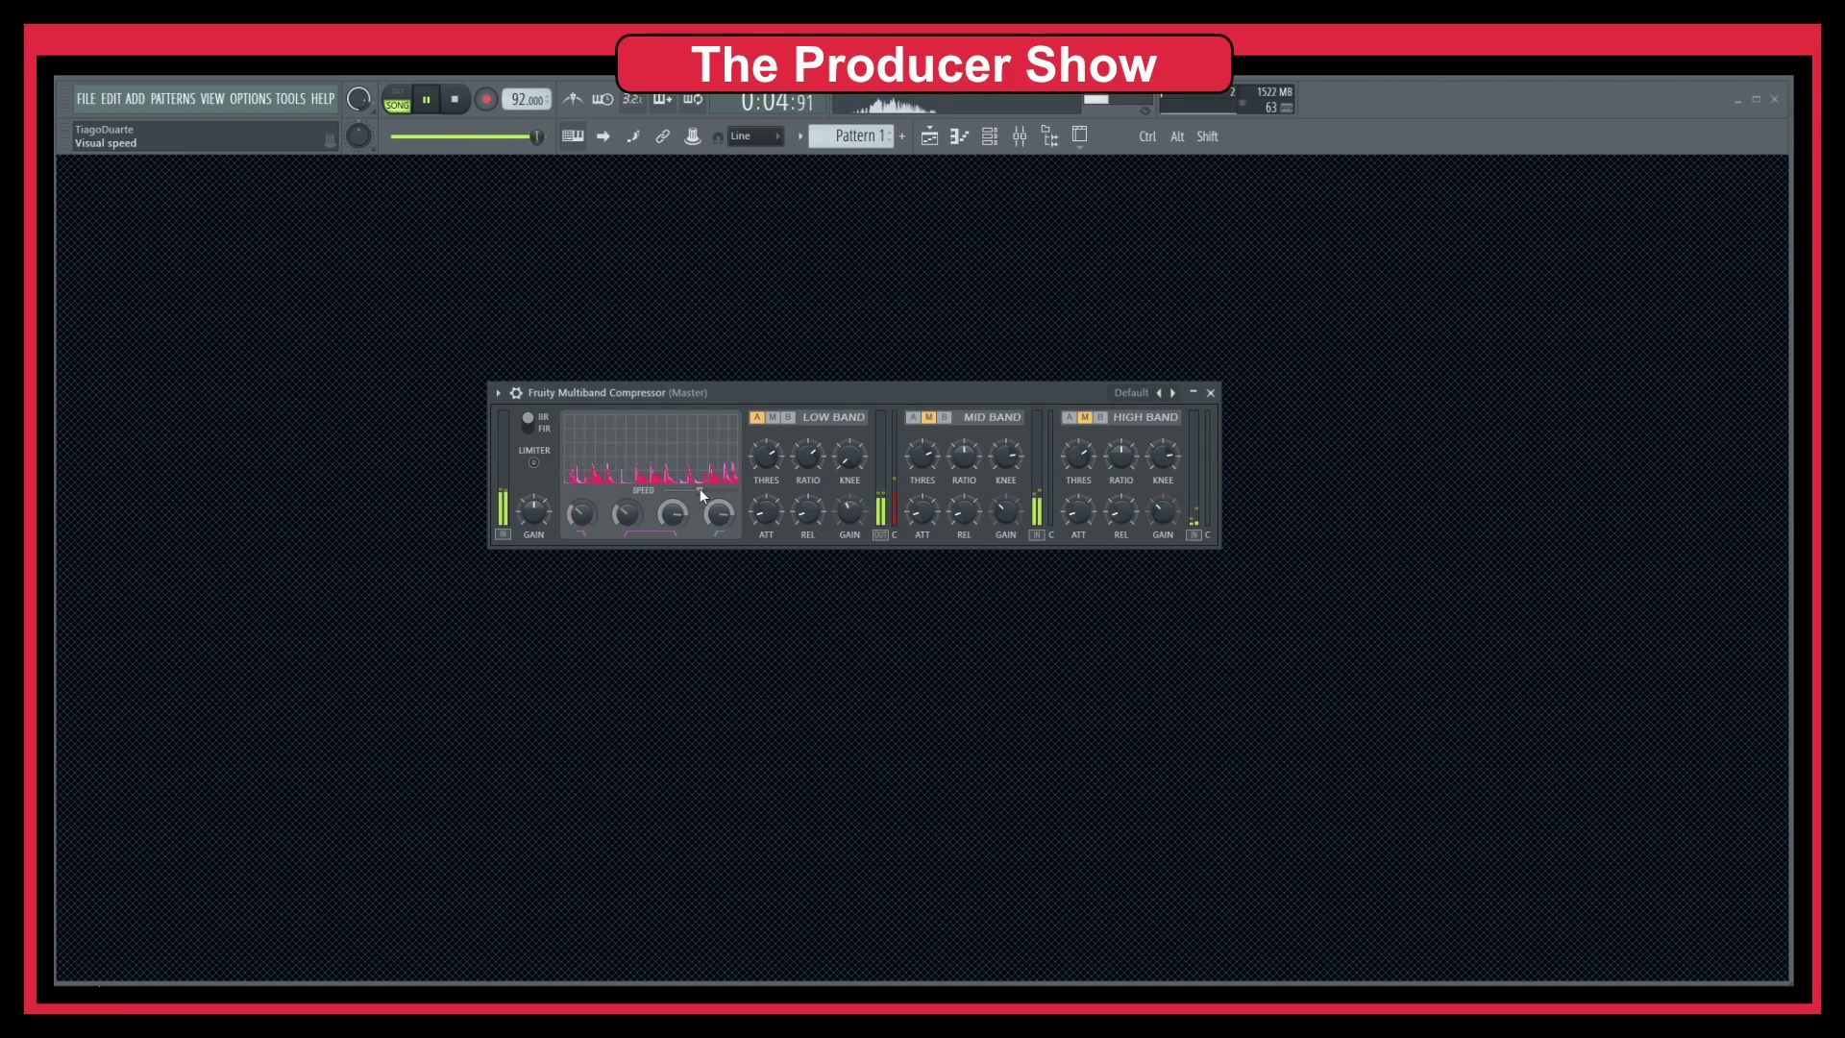
Step: Adjust the graph's visual speed slightly and toggle the low band's meter between input and output
left_click_drag(699, 489, 710, 488)
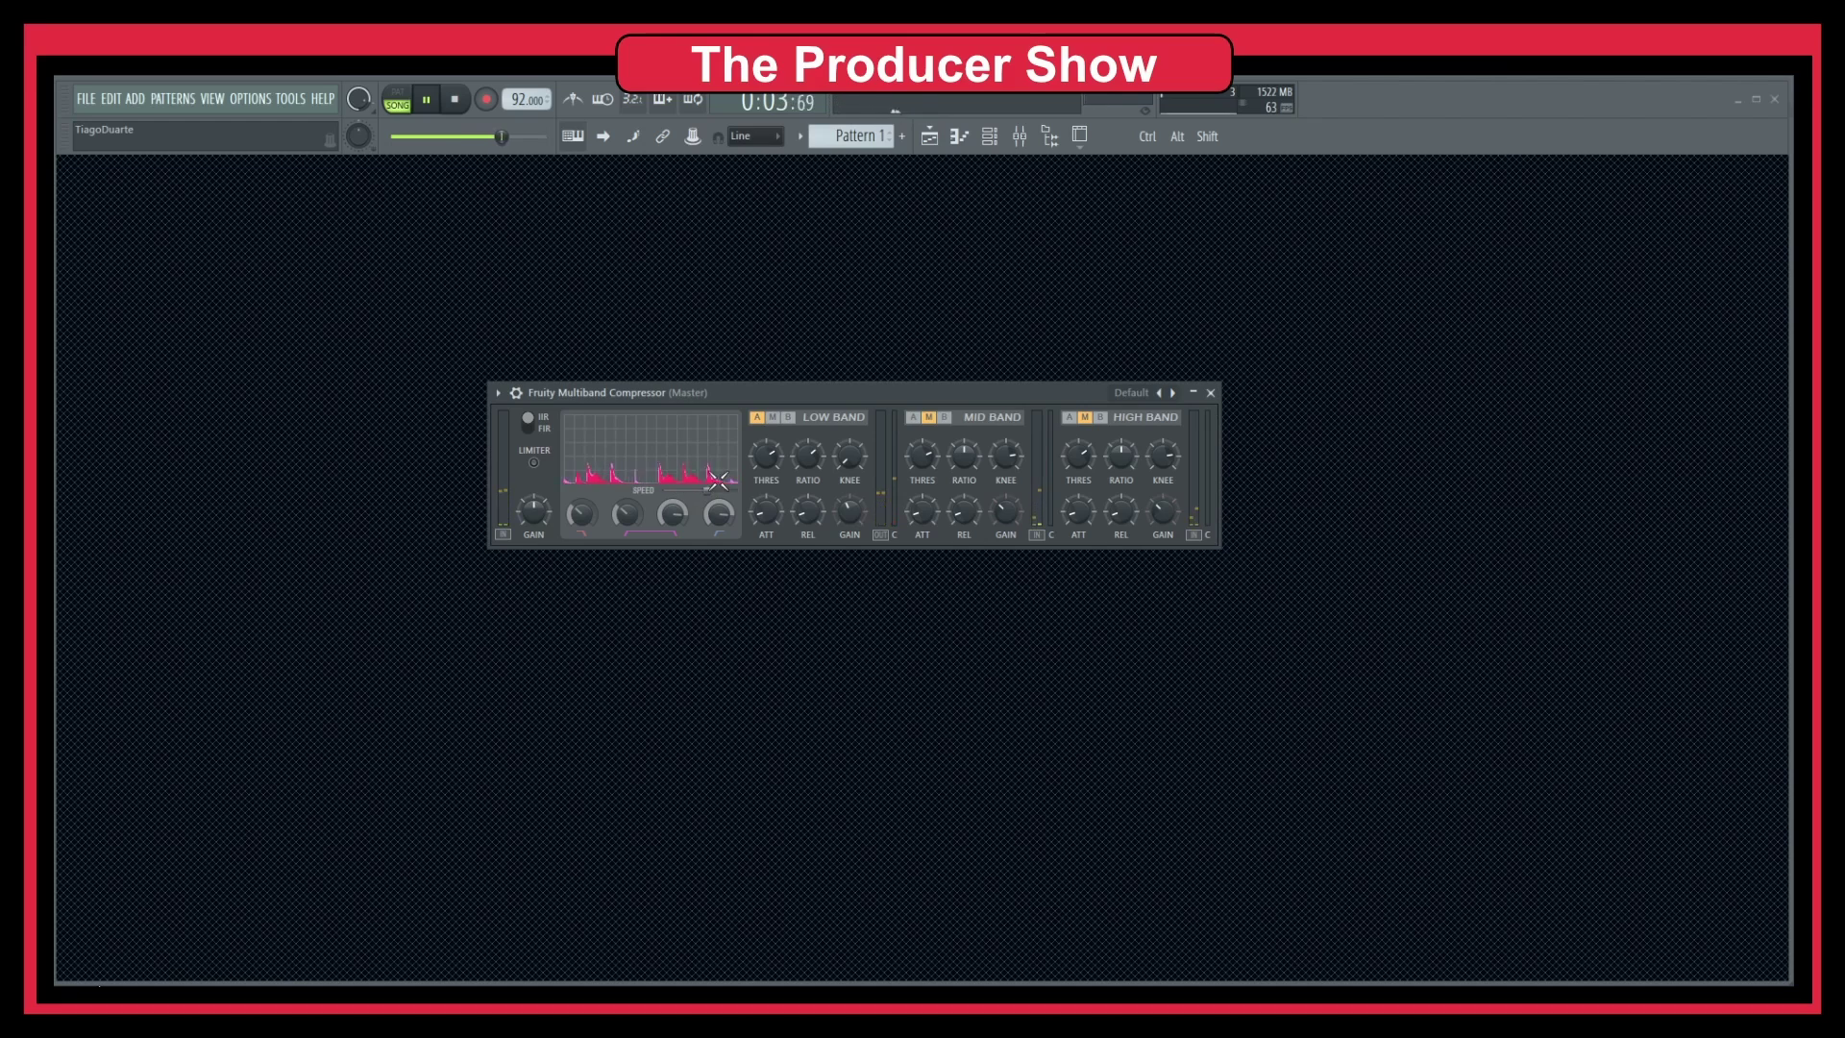
left_click(882, 536)
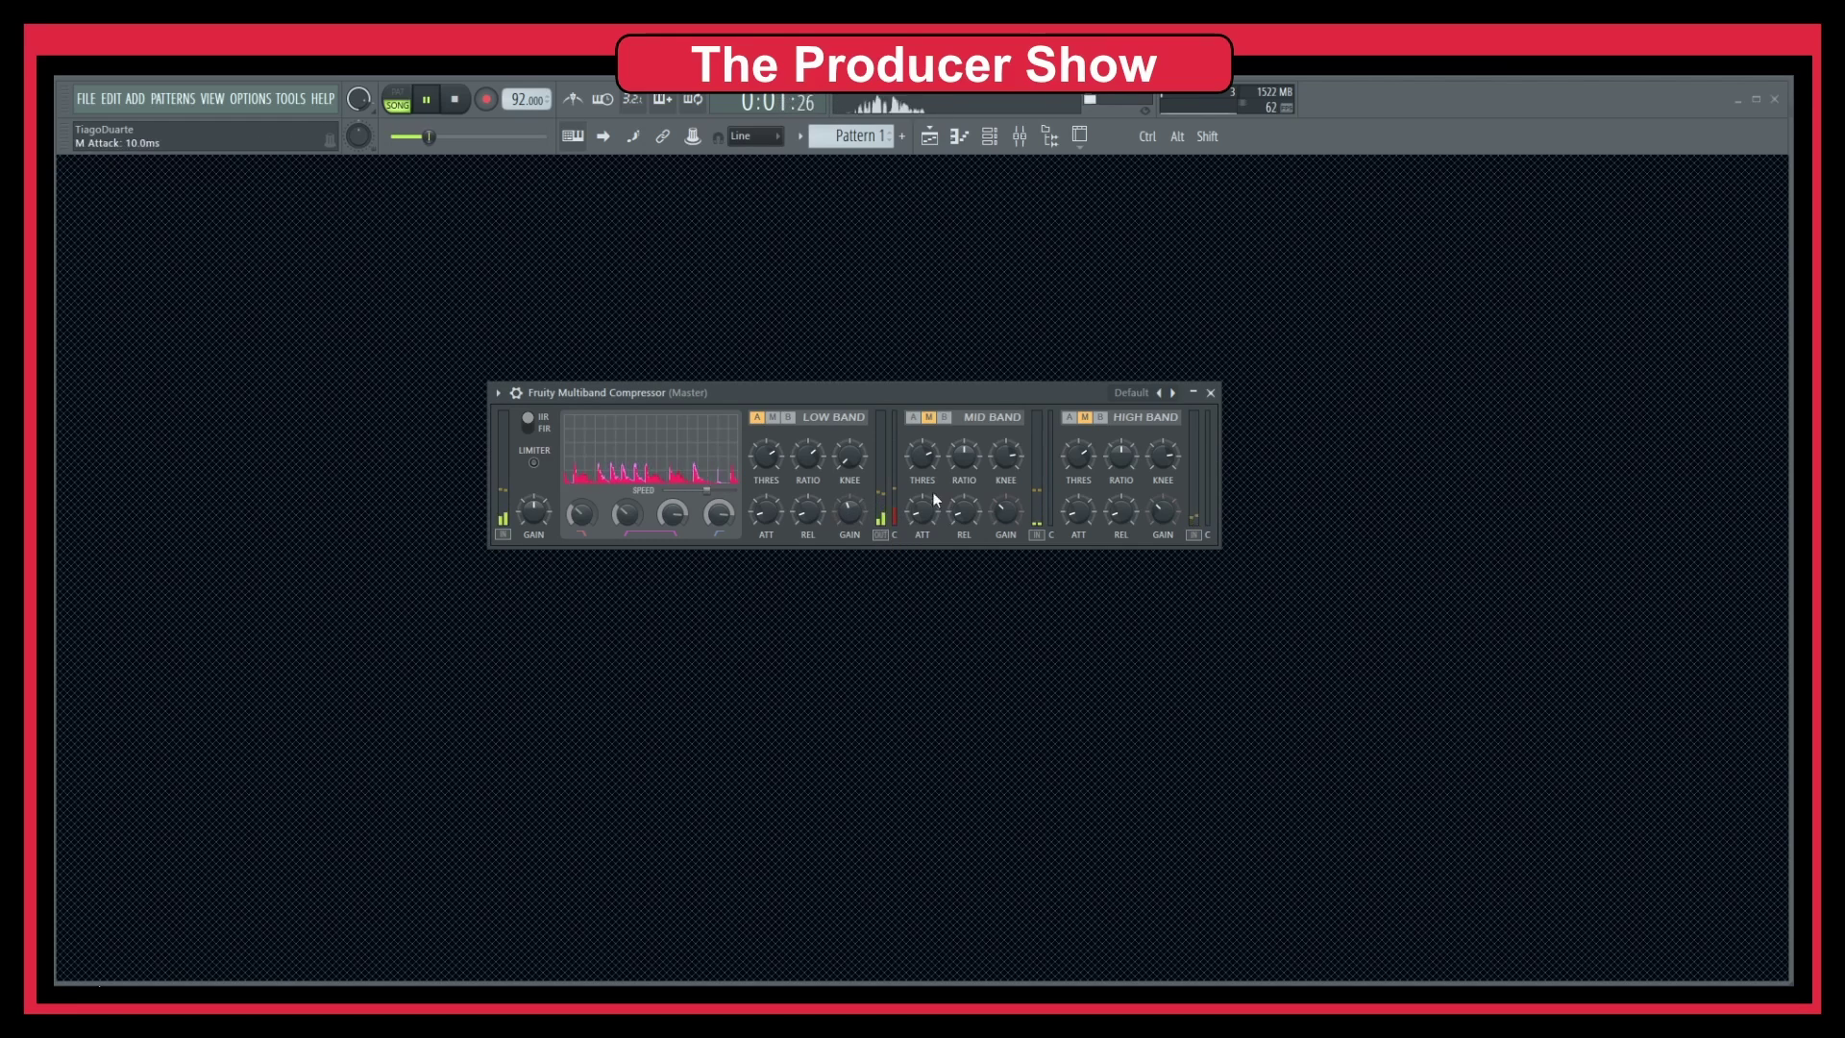
Step: Activate the mid band with the low band muted, raise its ratio, set its knee to 100%, lower its threshold and increase its gain
left_click(915, 419)
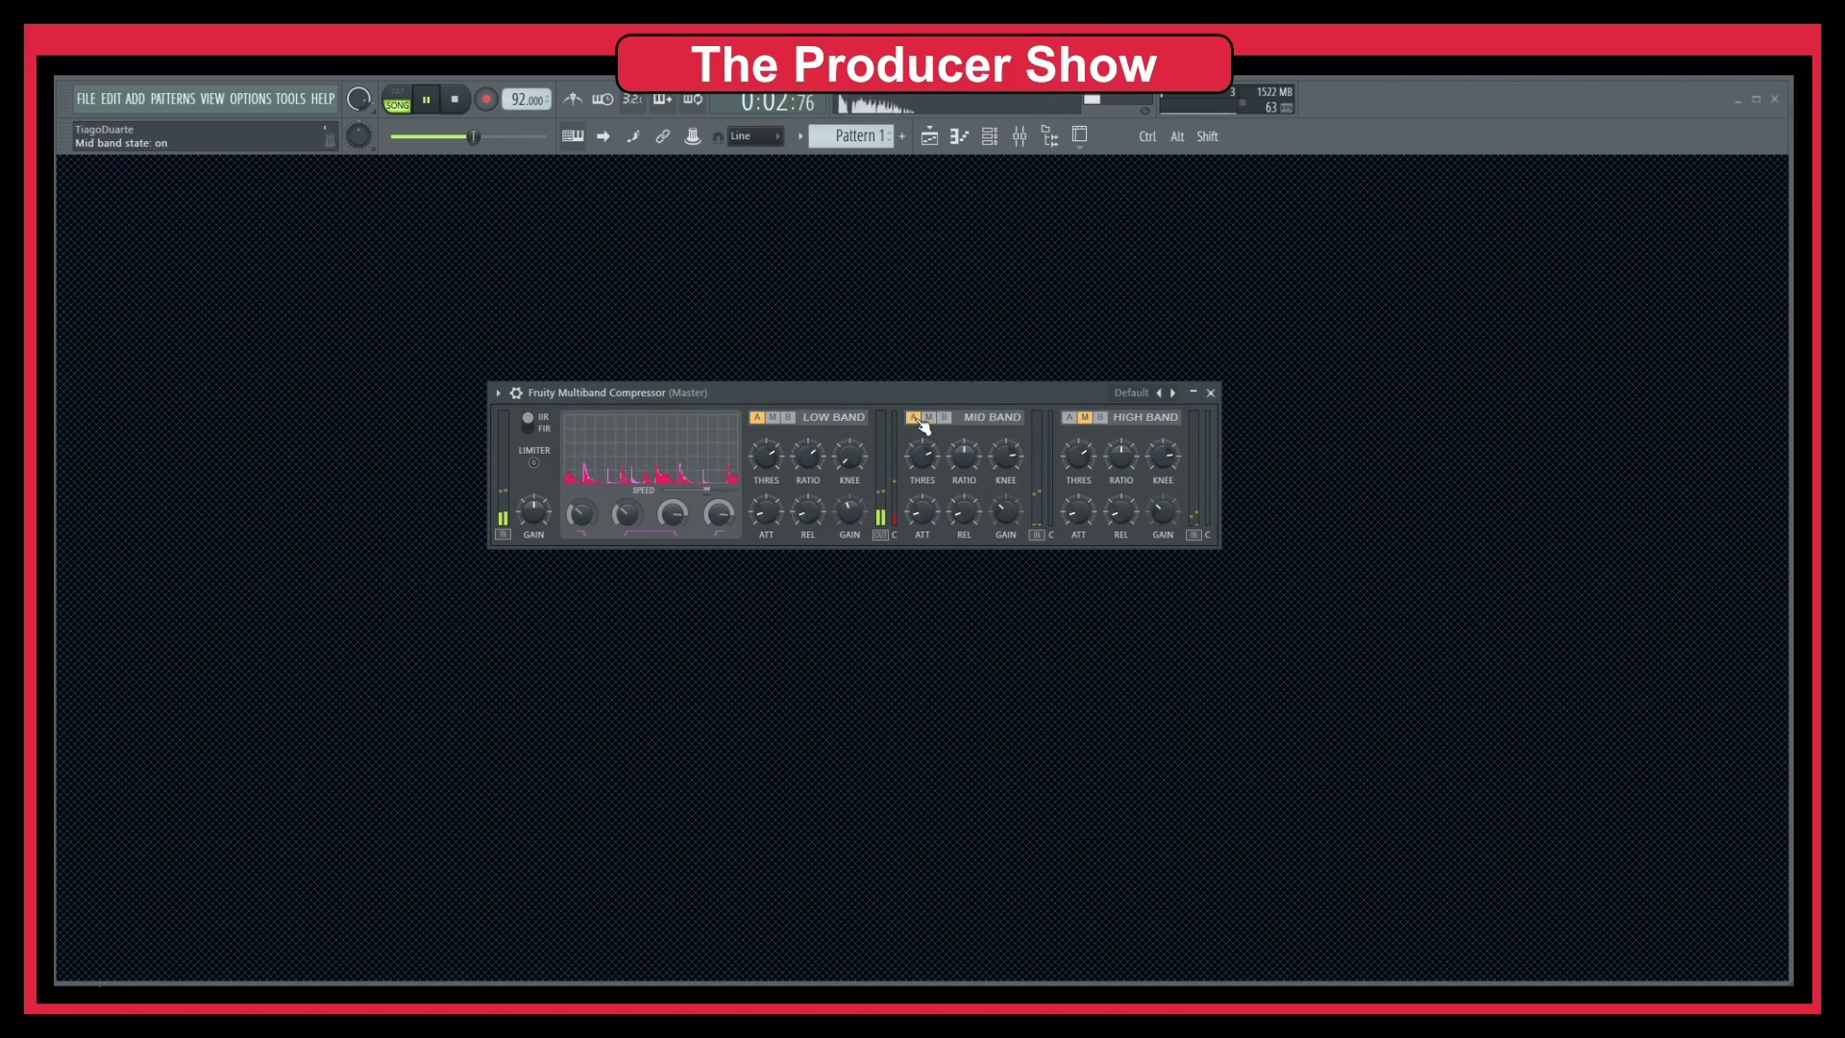
left_click(772, 417)
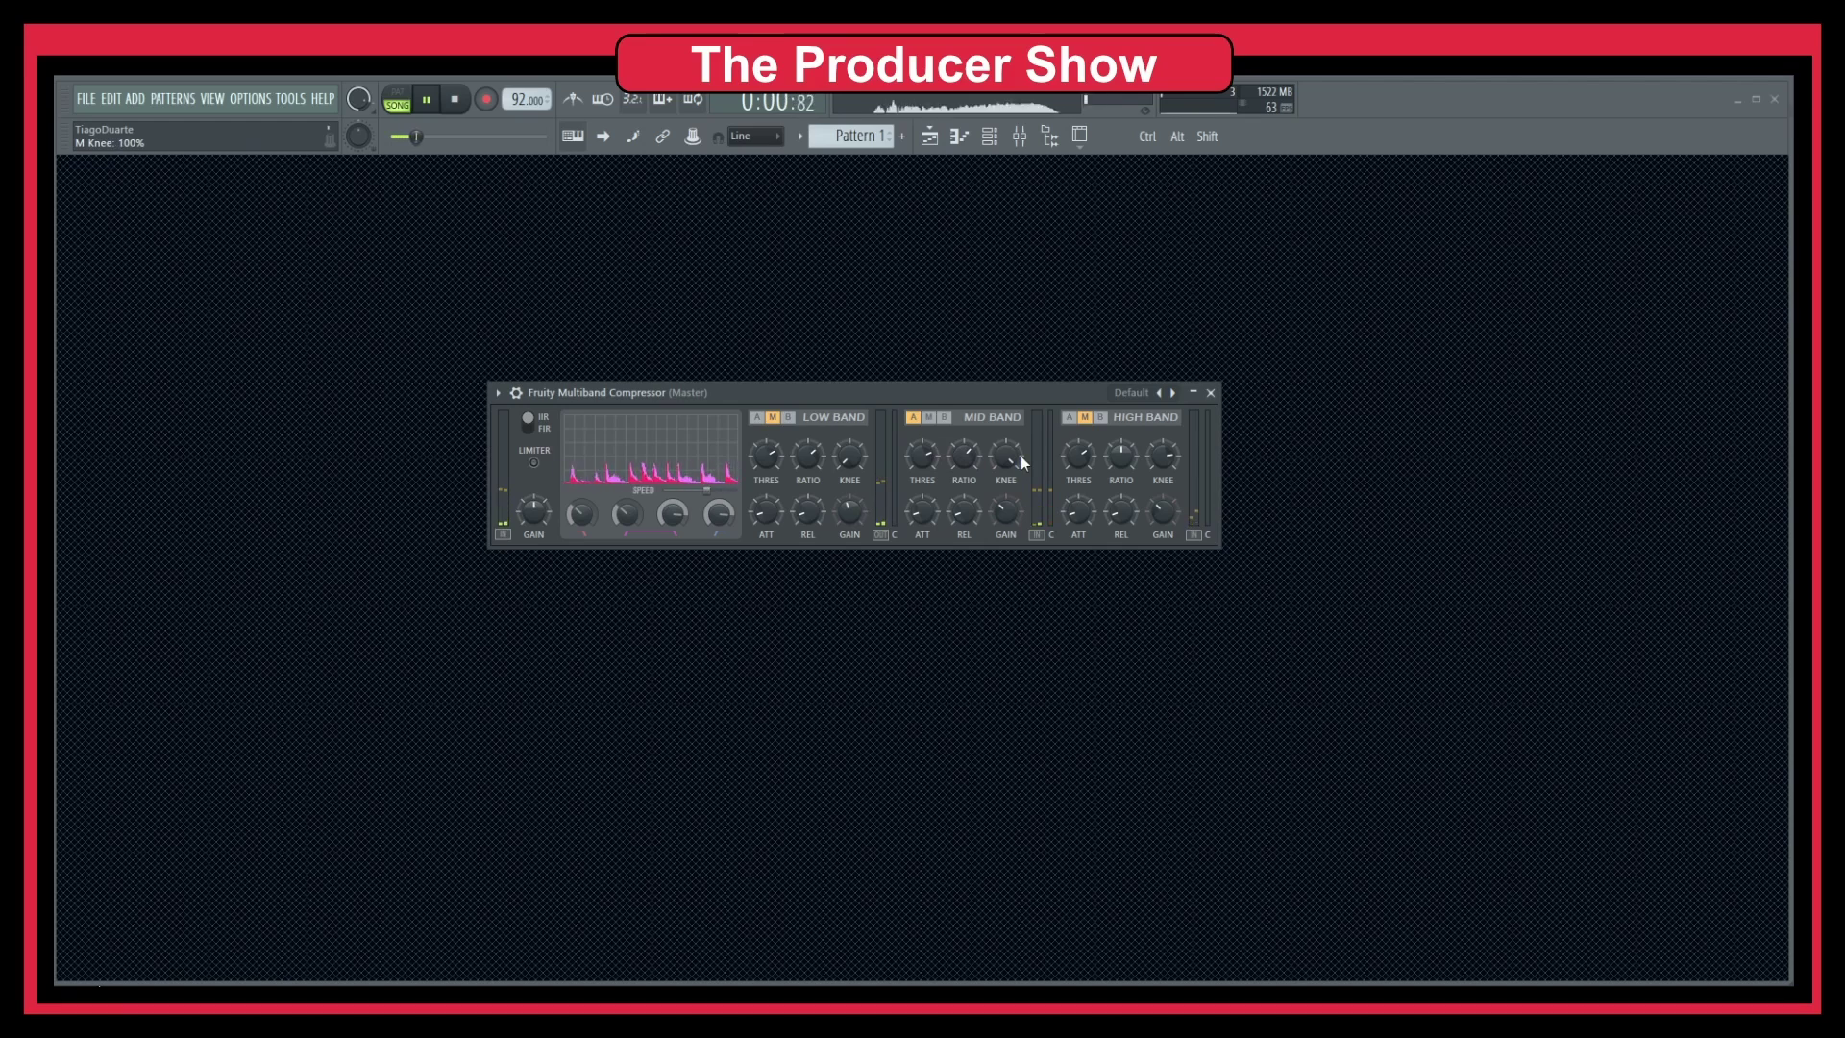
left_click_drag(962, 459, 922, 444)
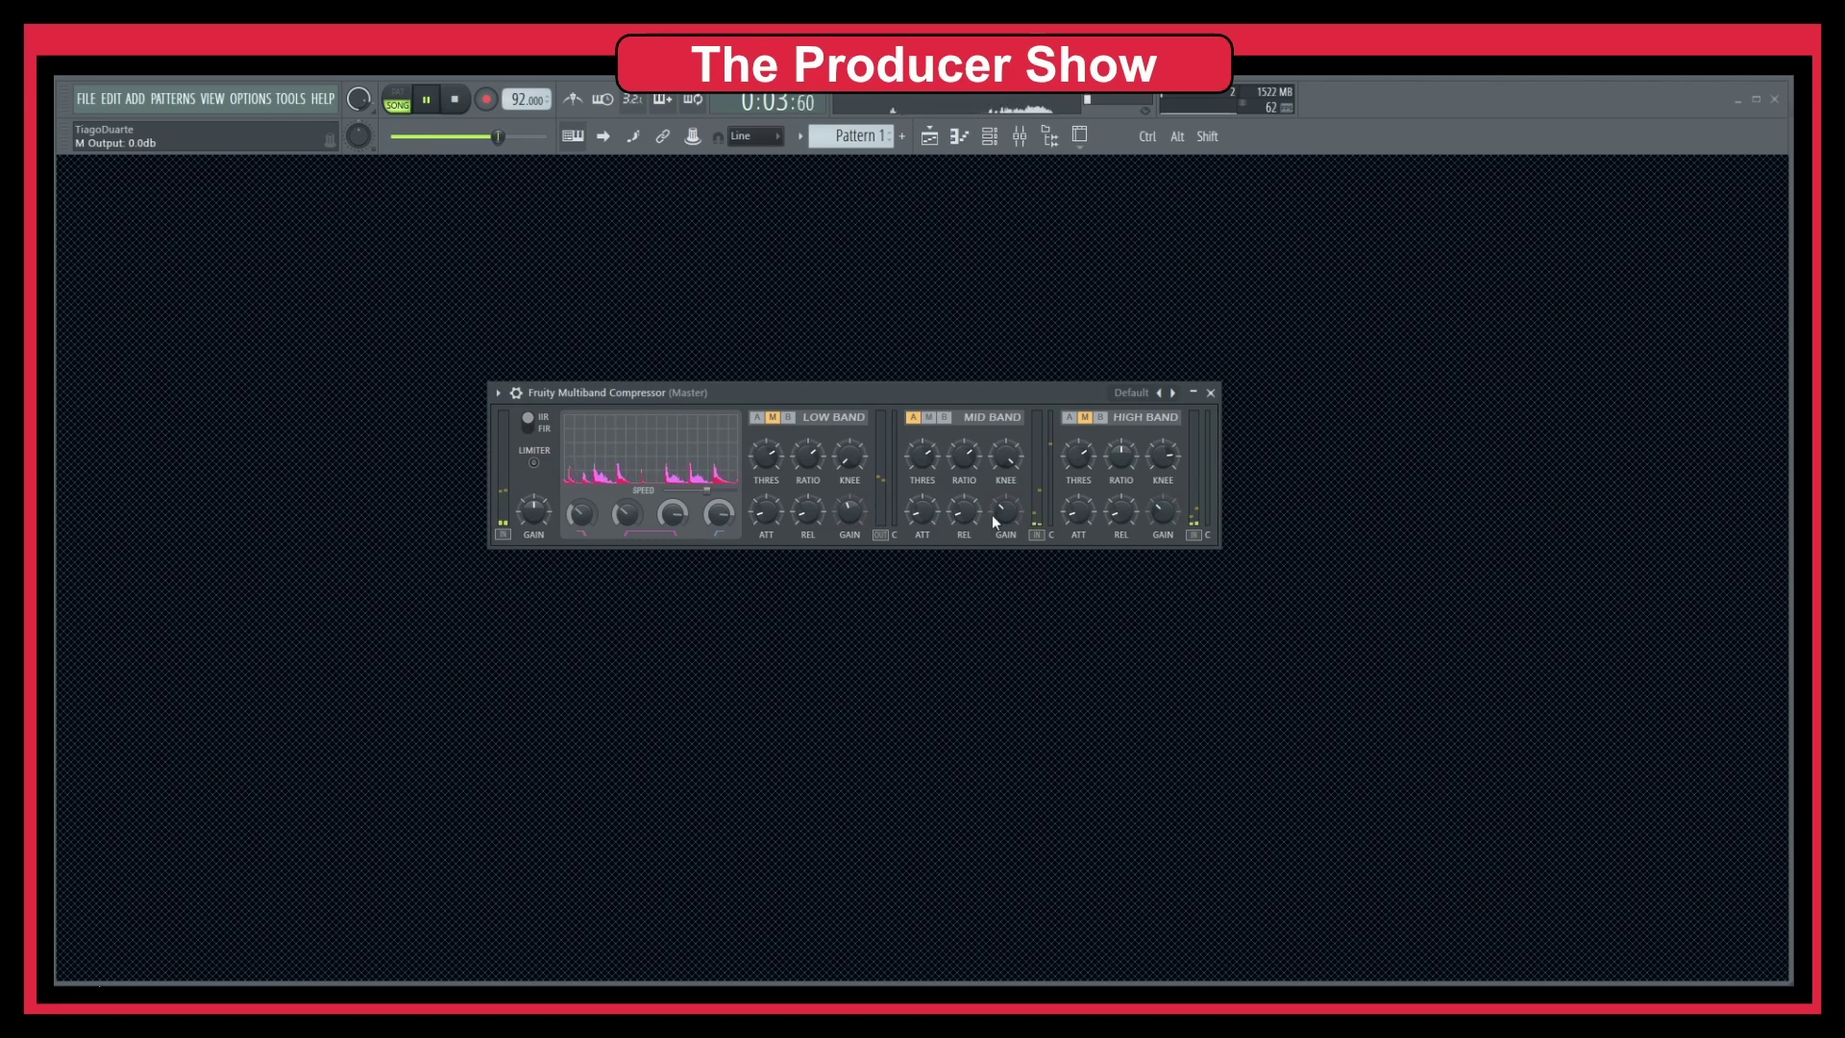
left_click_drag(1005, 515, 1006, 501)
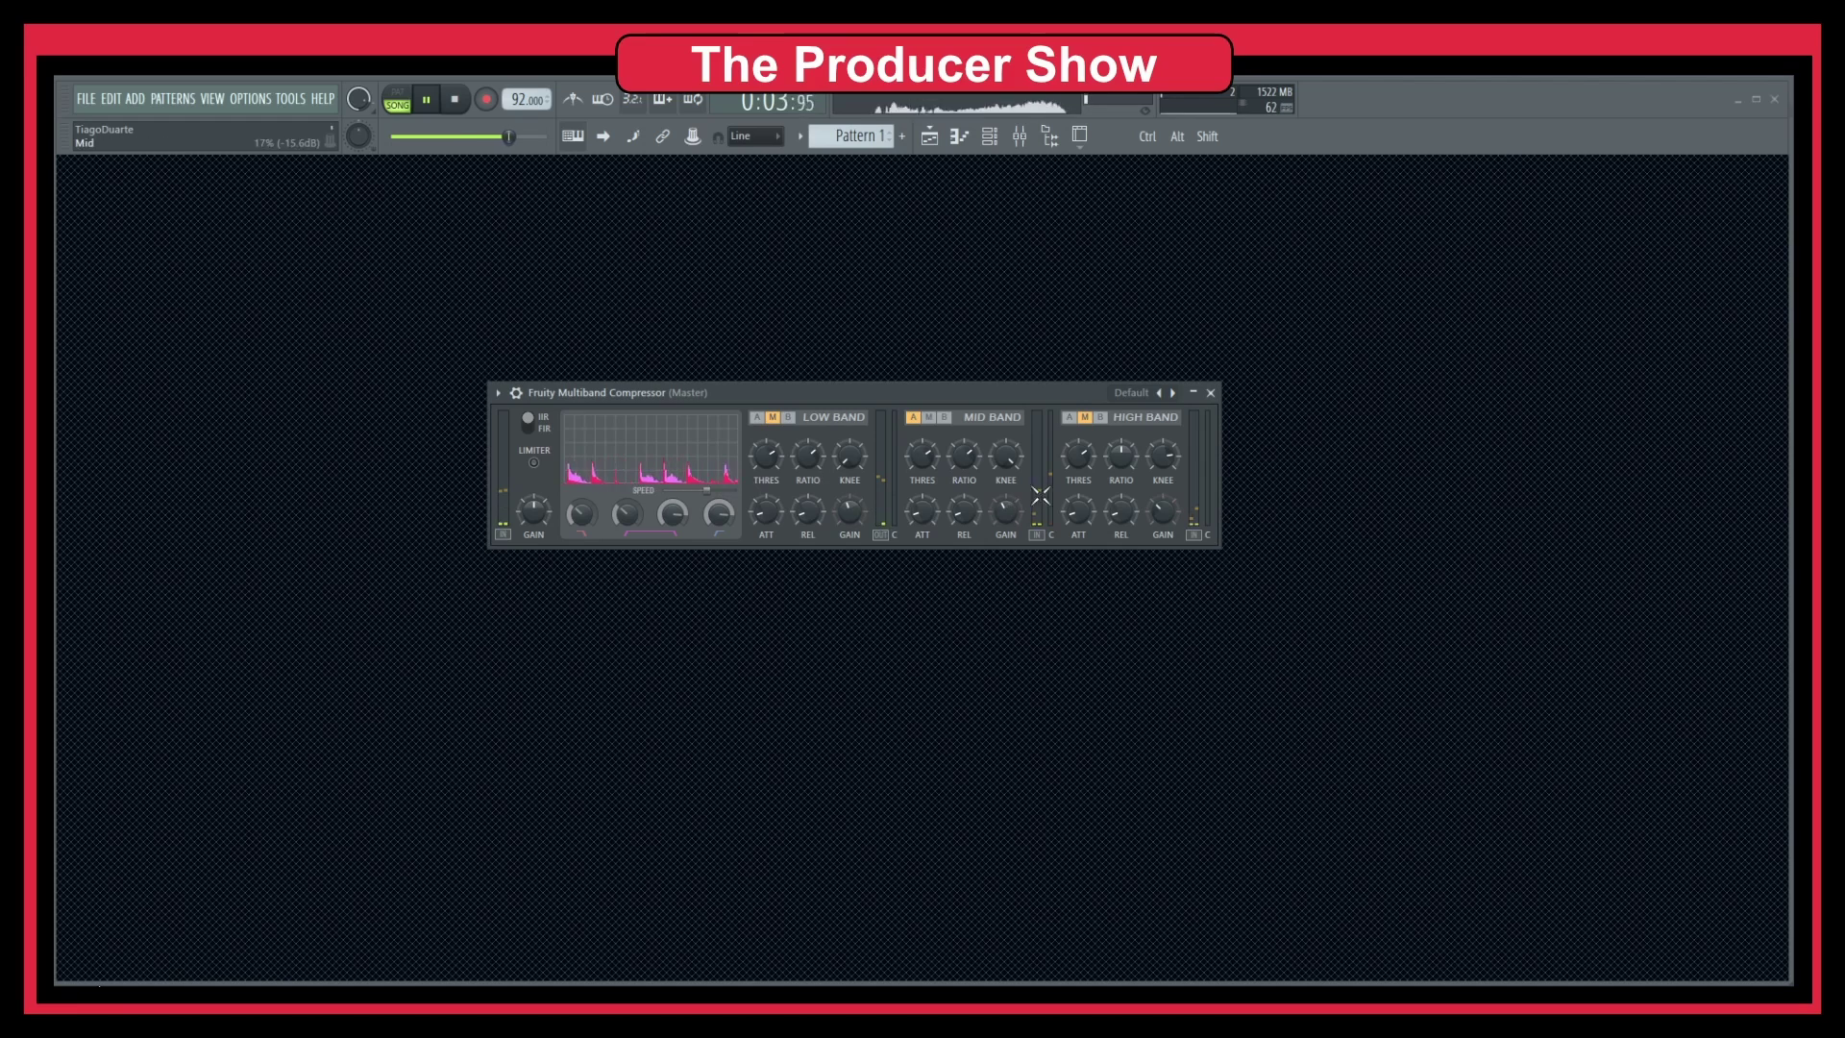
Step: Activate the high band with the mid band muted, and raise the high band's ratio while lowering its threshold
left_click(1070, 417)
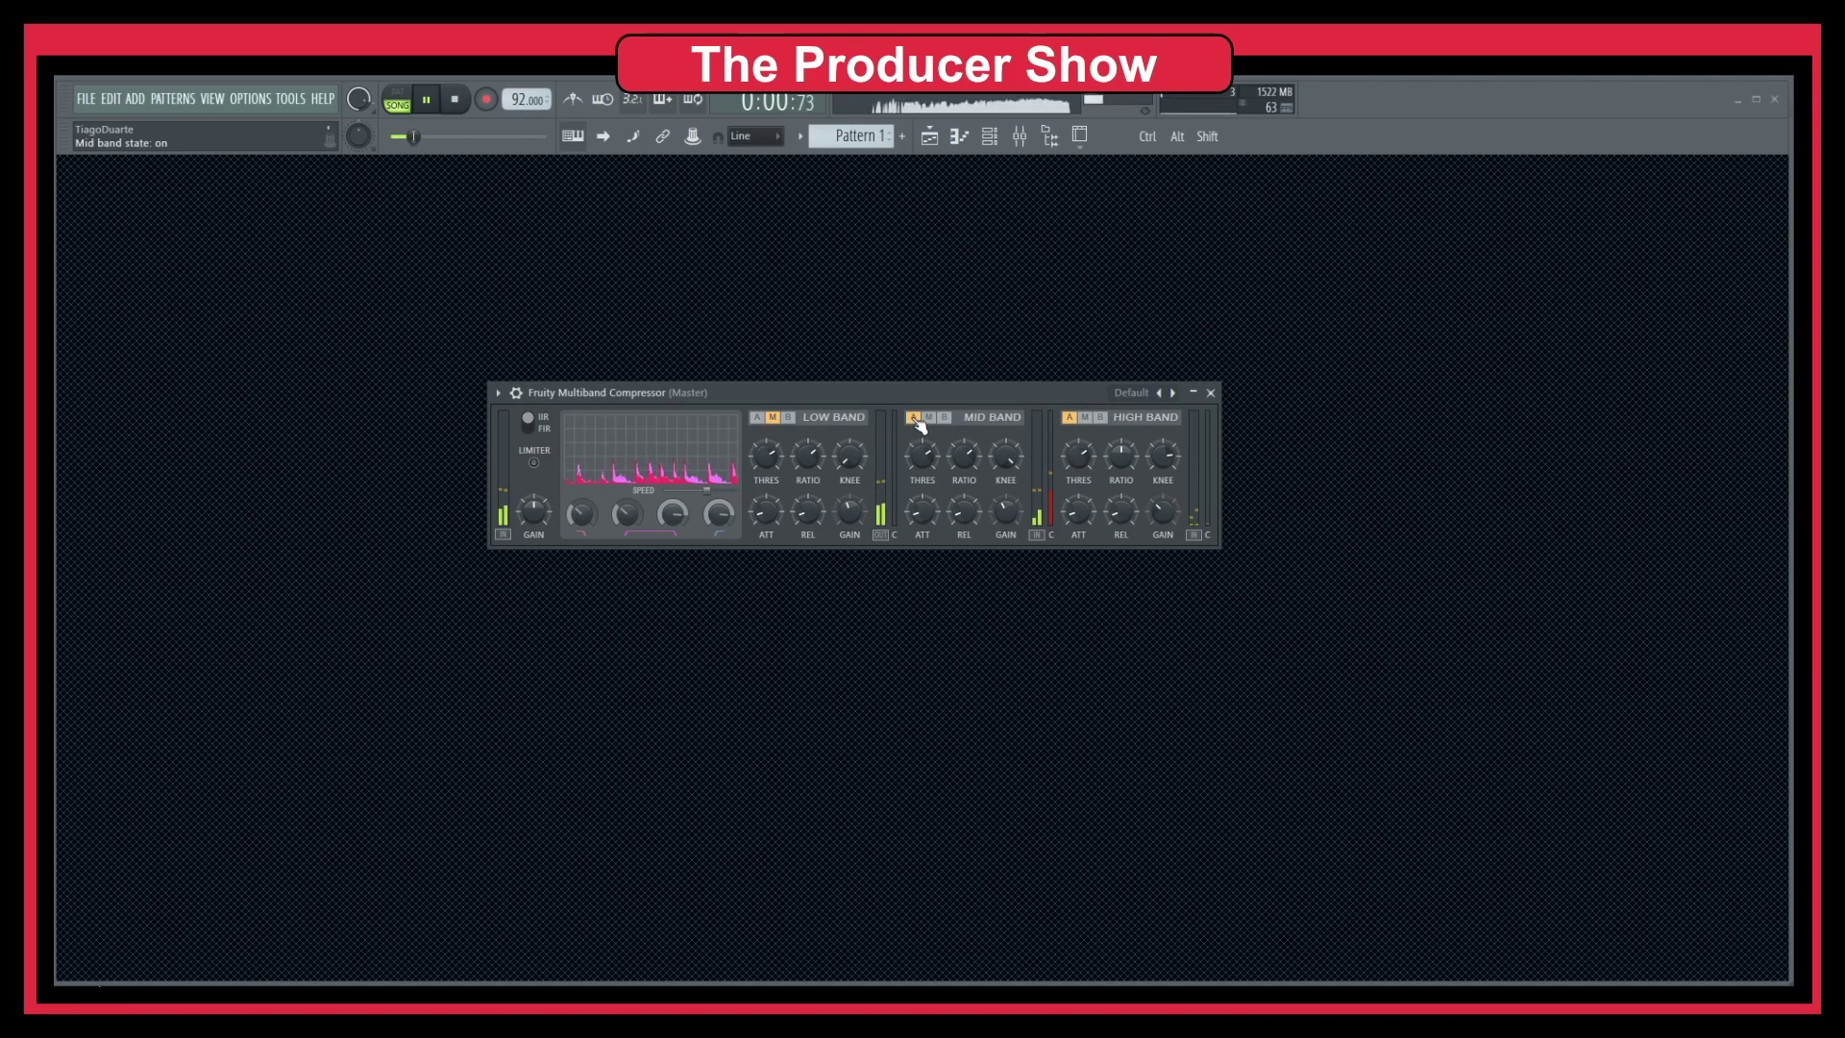
left_click(929, 417)
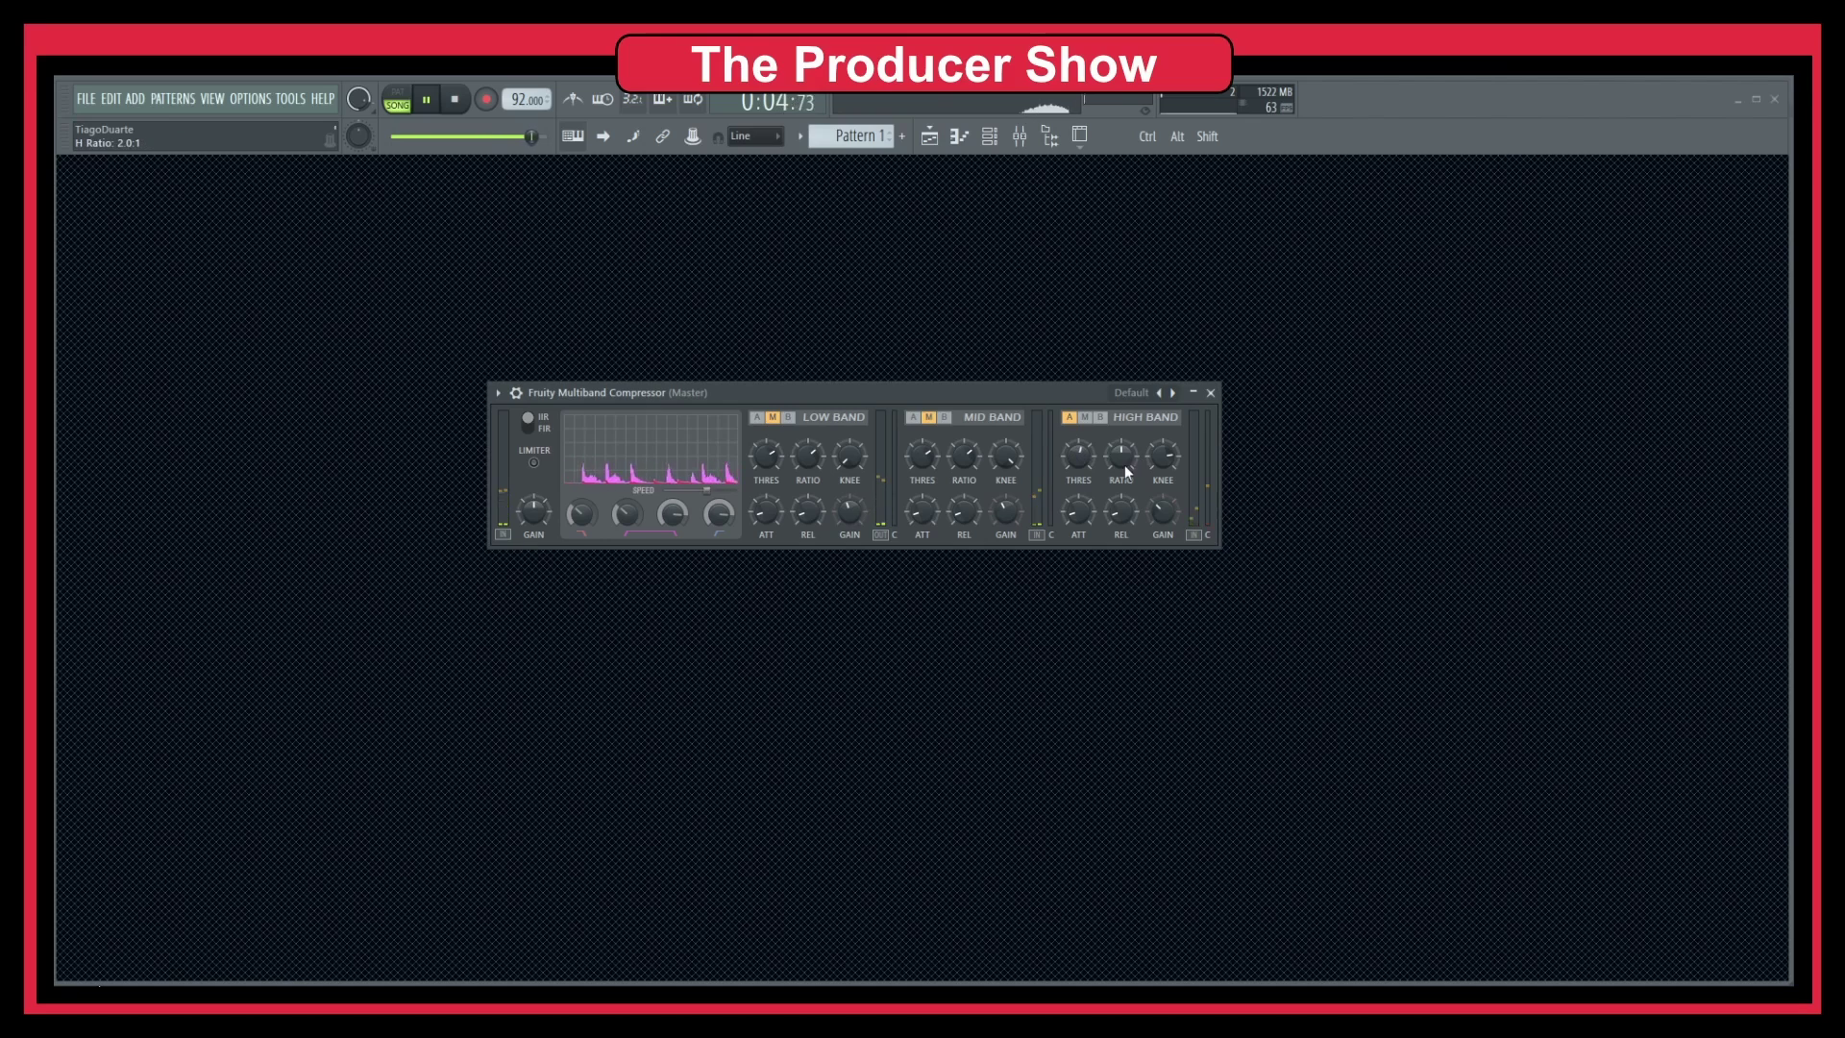
left_click_drag(1124, 465, 1122, 463)
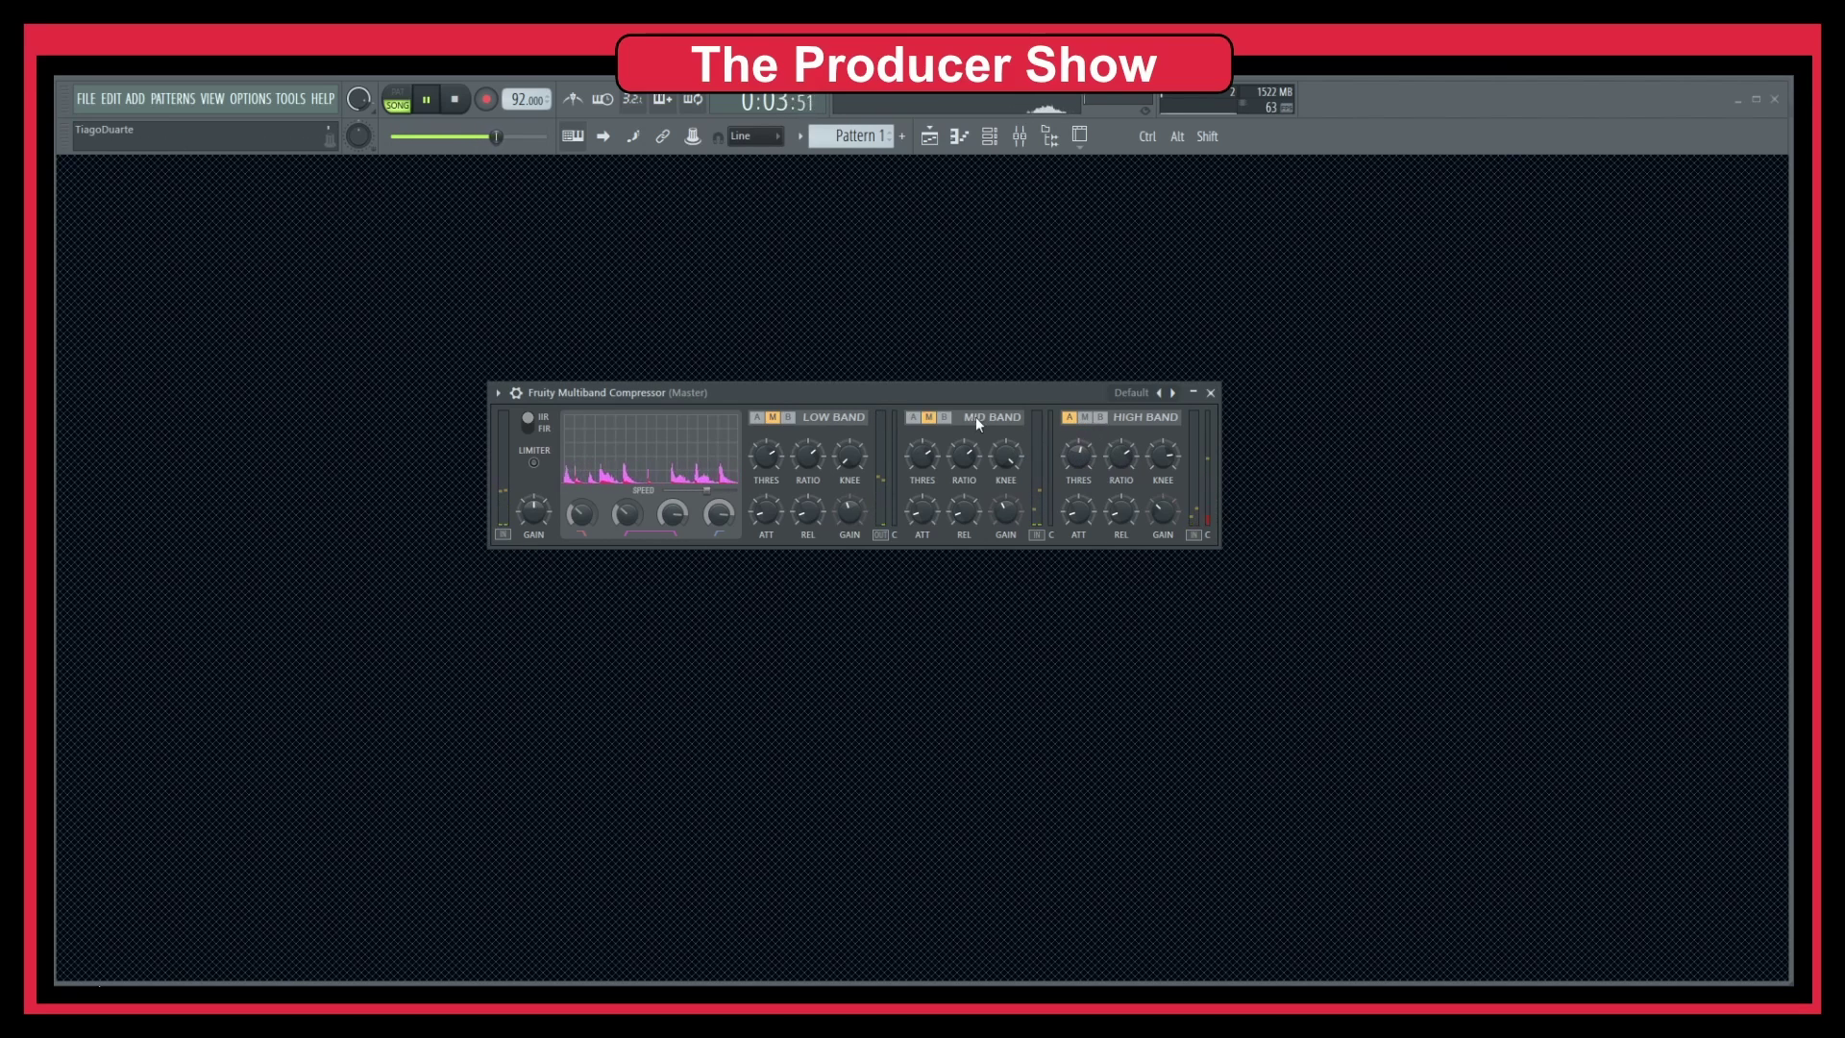
Step: Turn the mid and low bands back on so all three play together, and move the compressor window up to clear space below
left_click(913, 417)
left_click(757, 417)
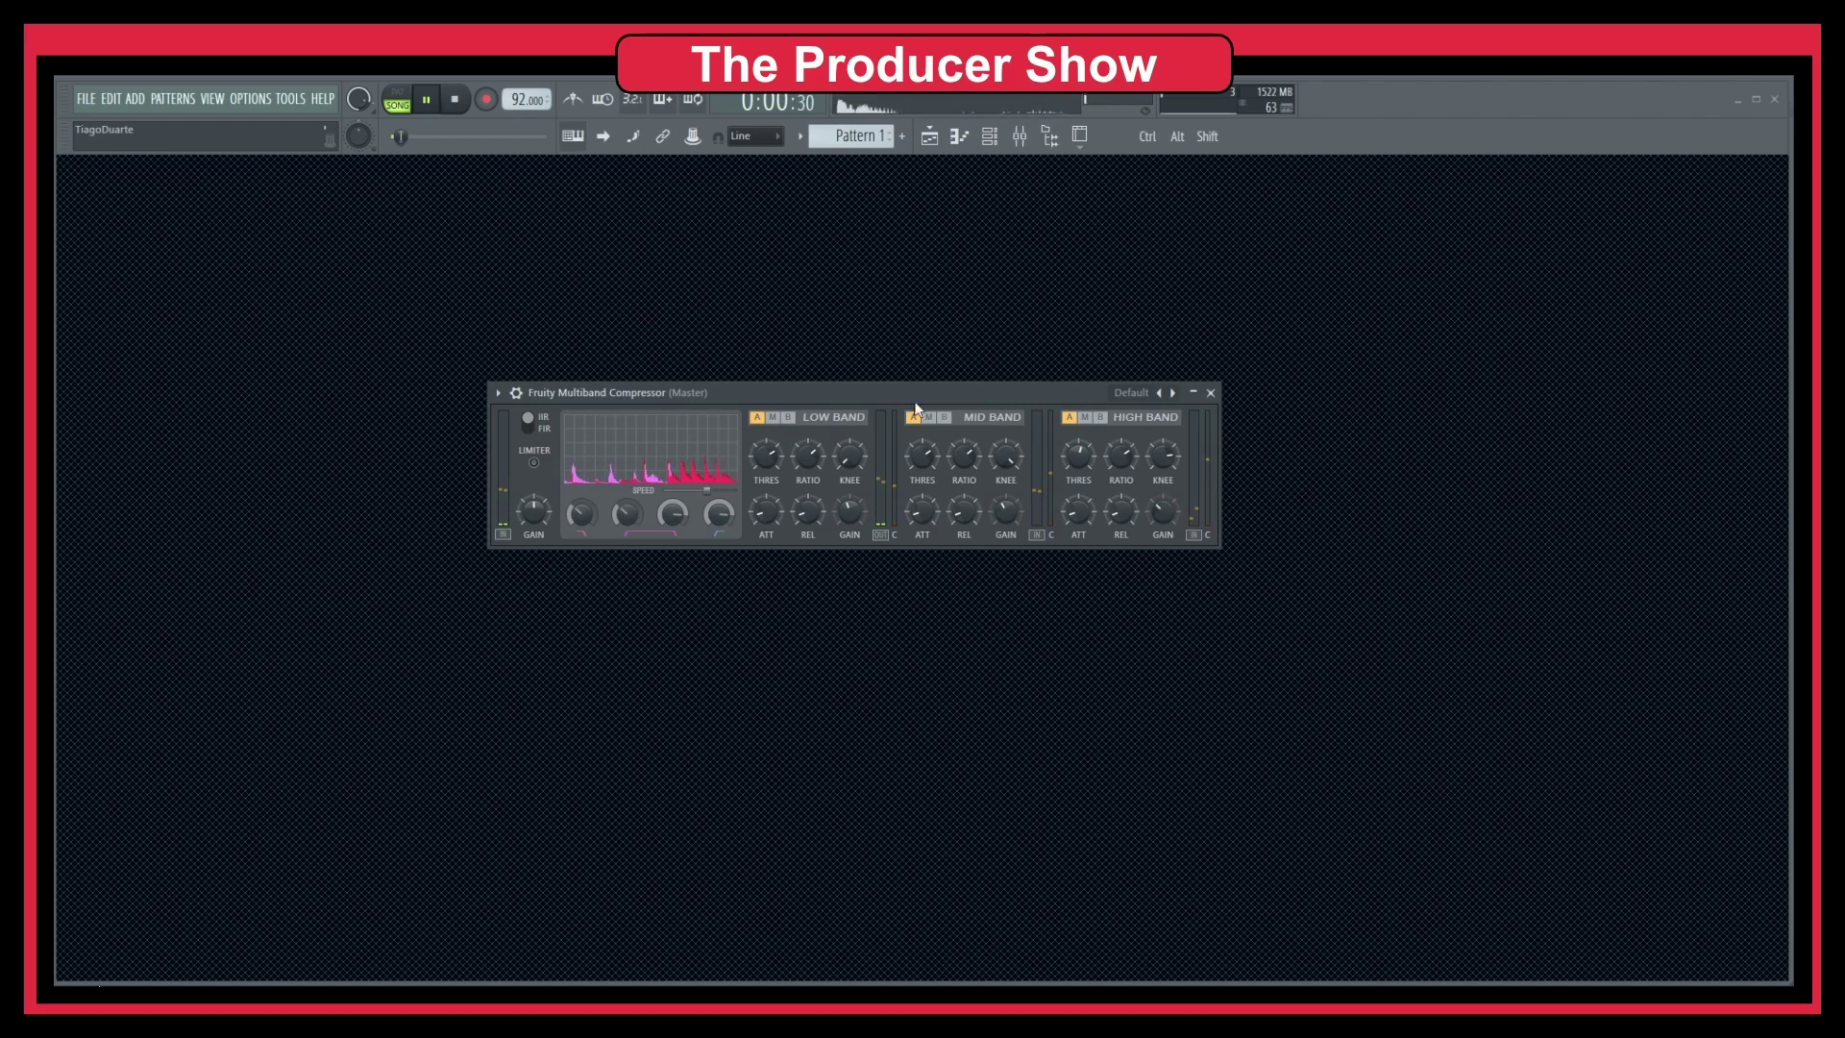
left_click_drag(983, 392, 963, 306)
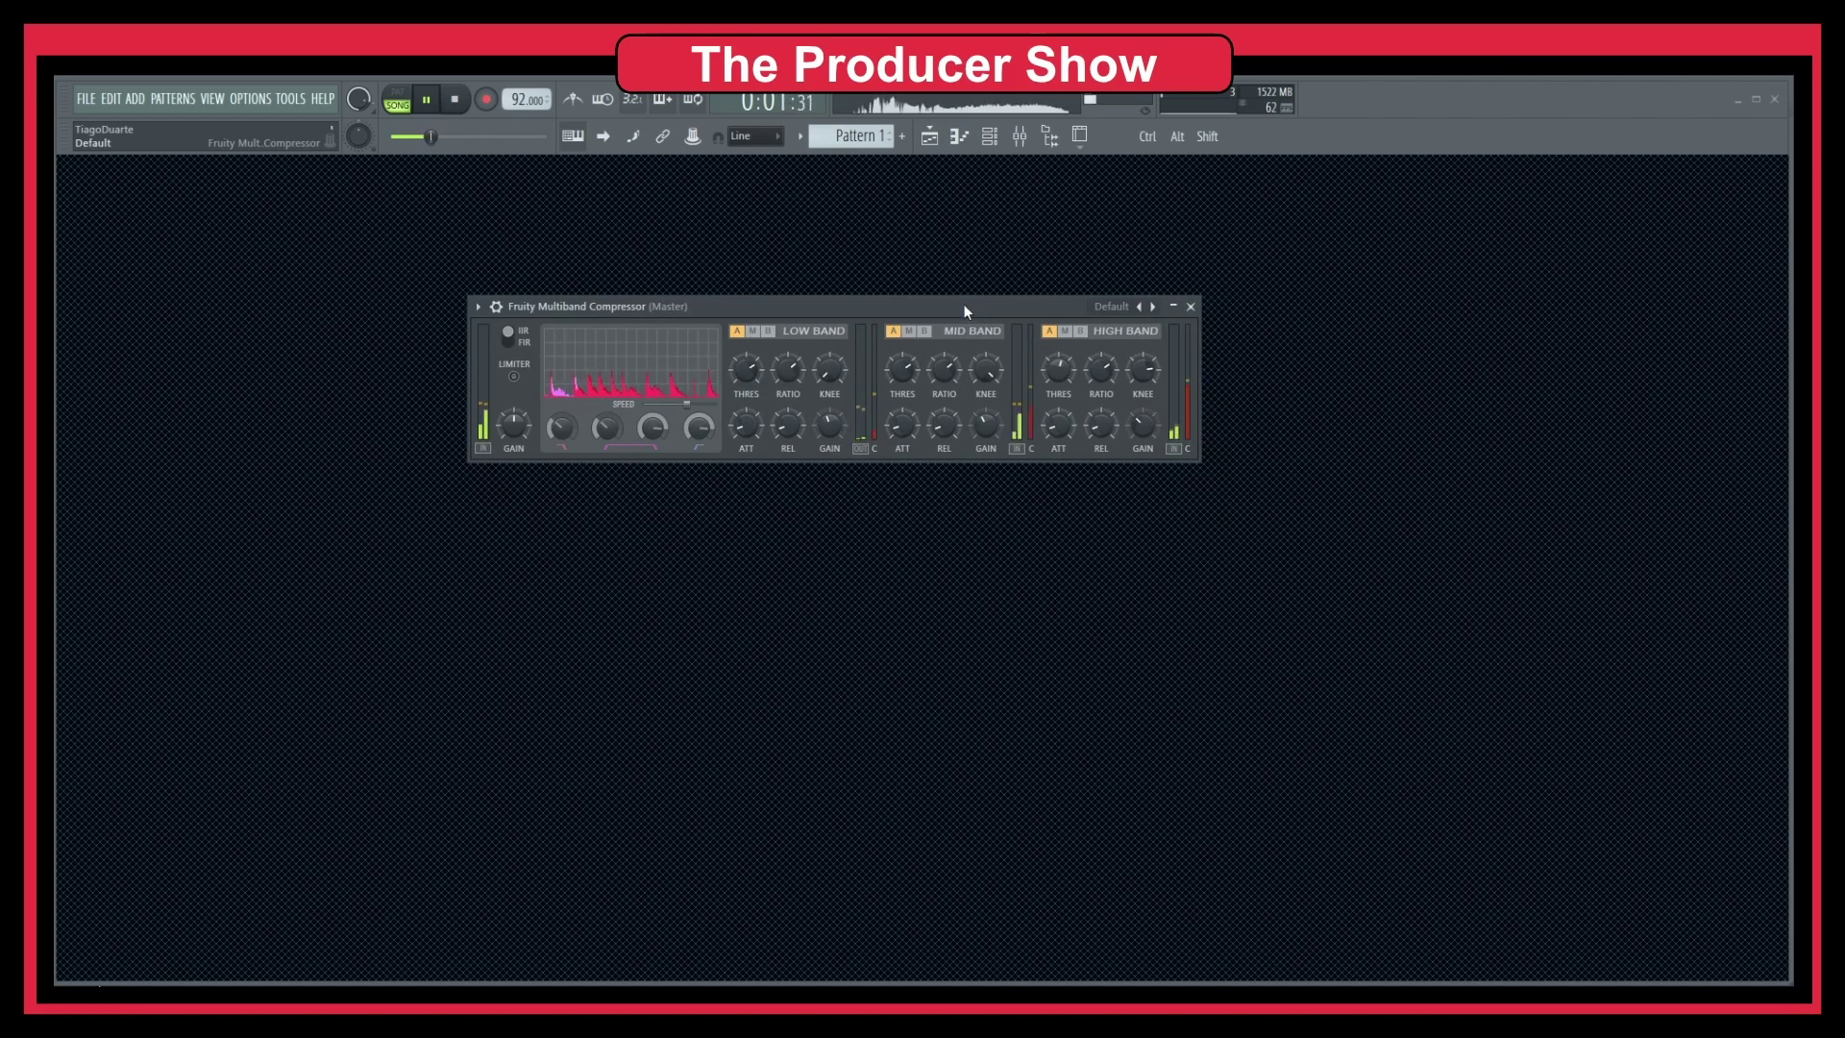
Step: Compare the loop with Fruity Multiband Compressor bypassed and enabled on the Master track, then stop playback and close the mixer
left_click(1021, 138)
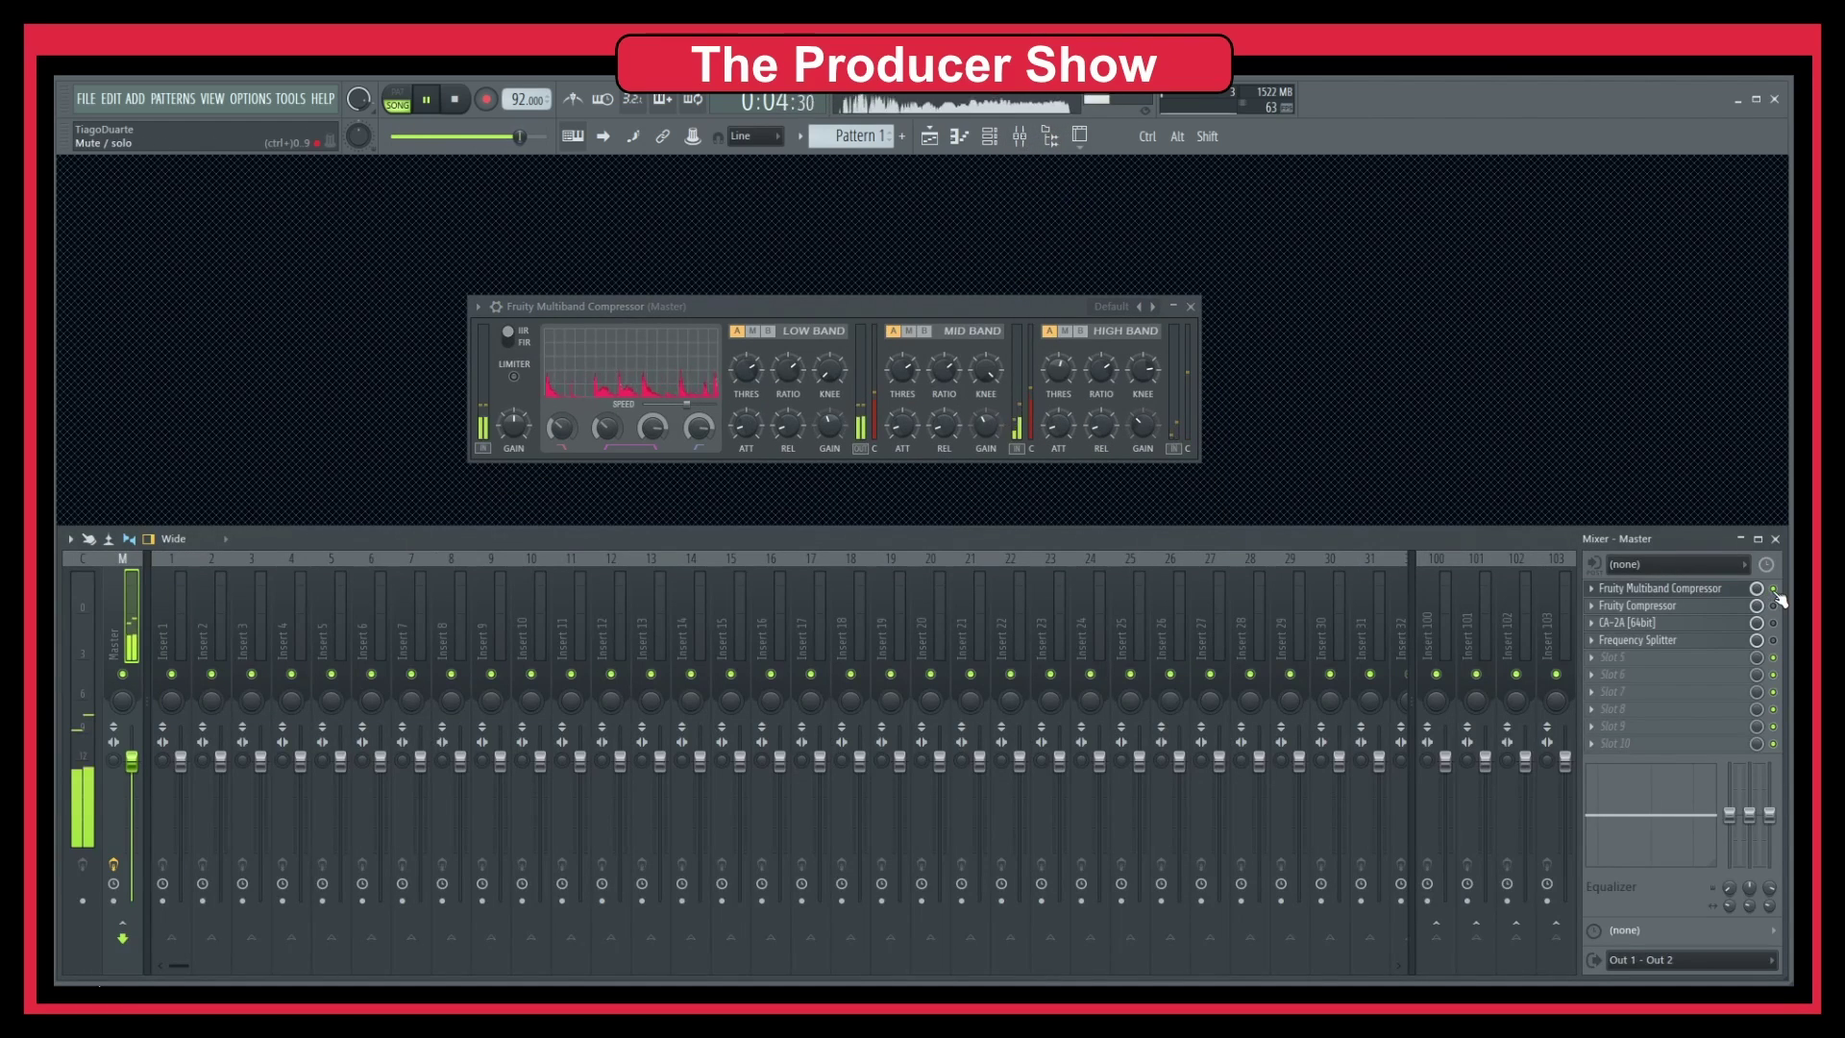
left_click(1774, 589)
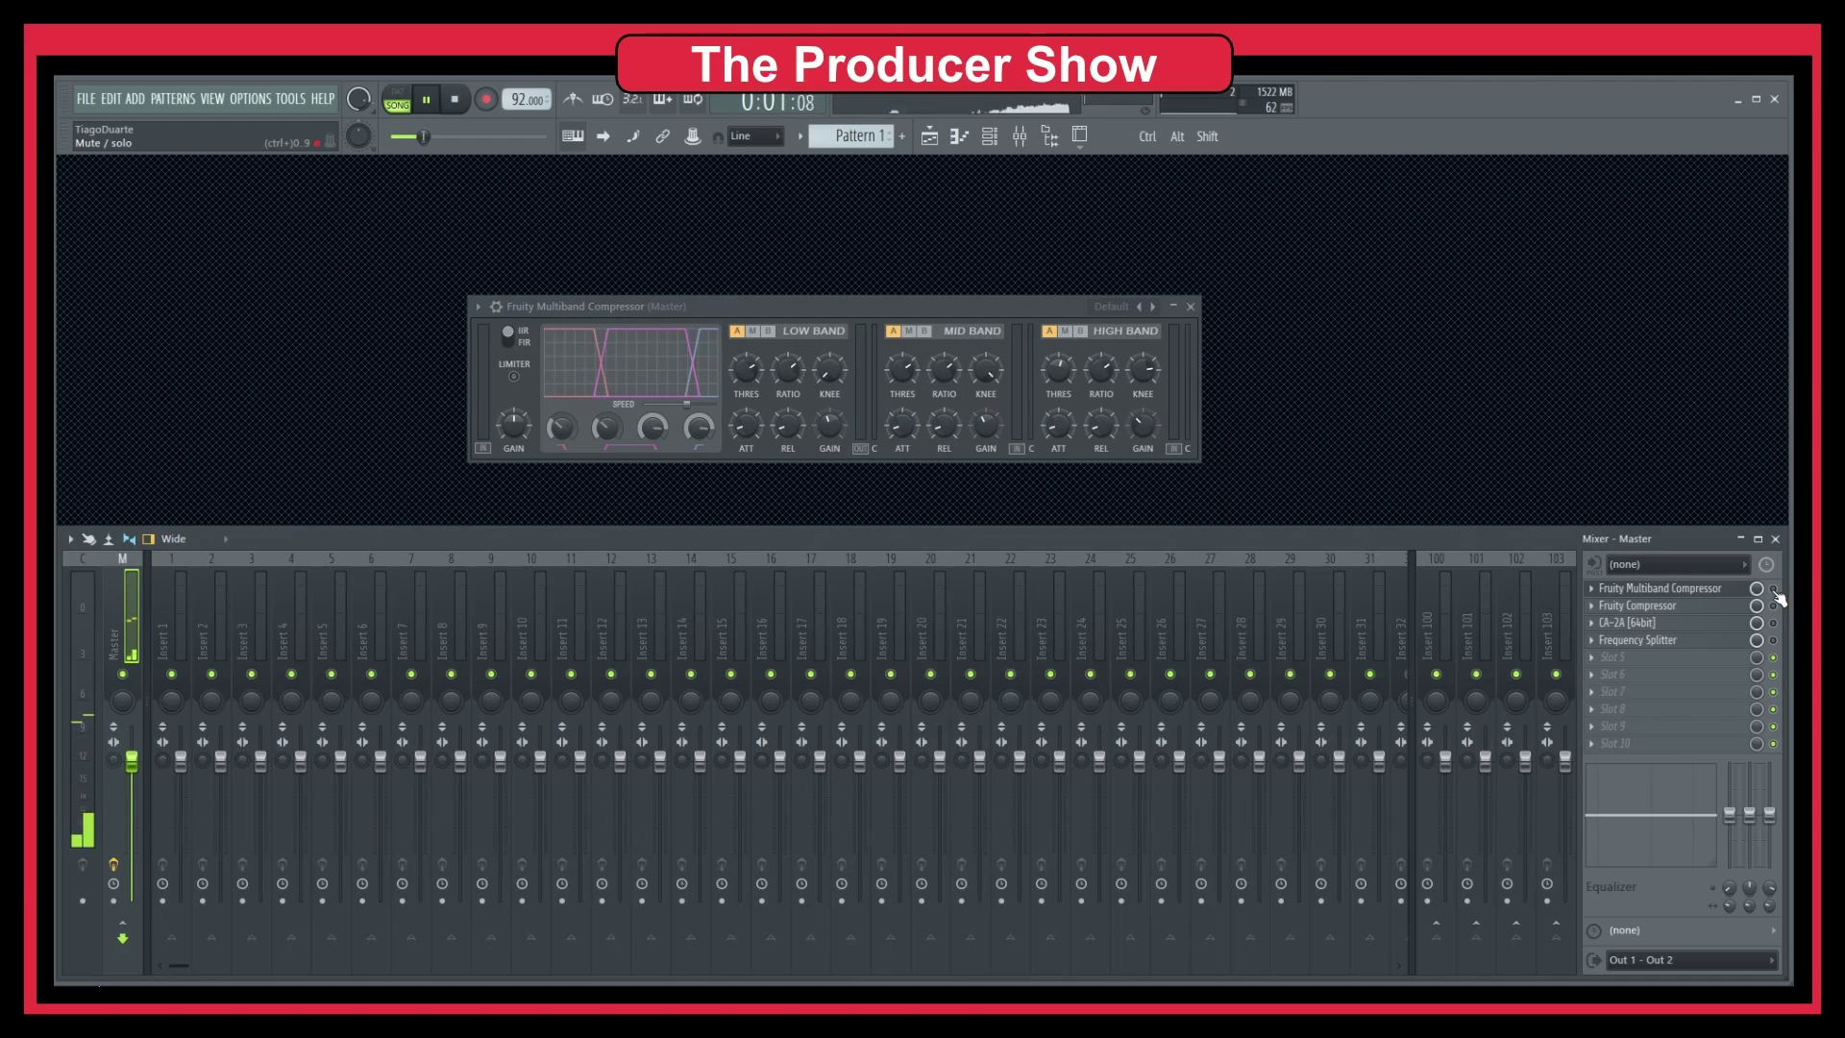
left_click(1774, 589)
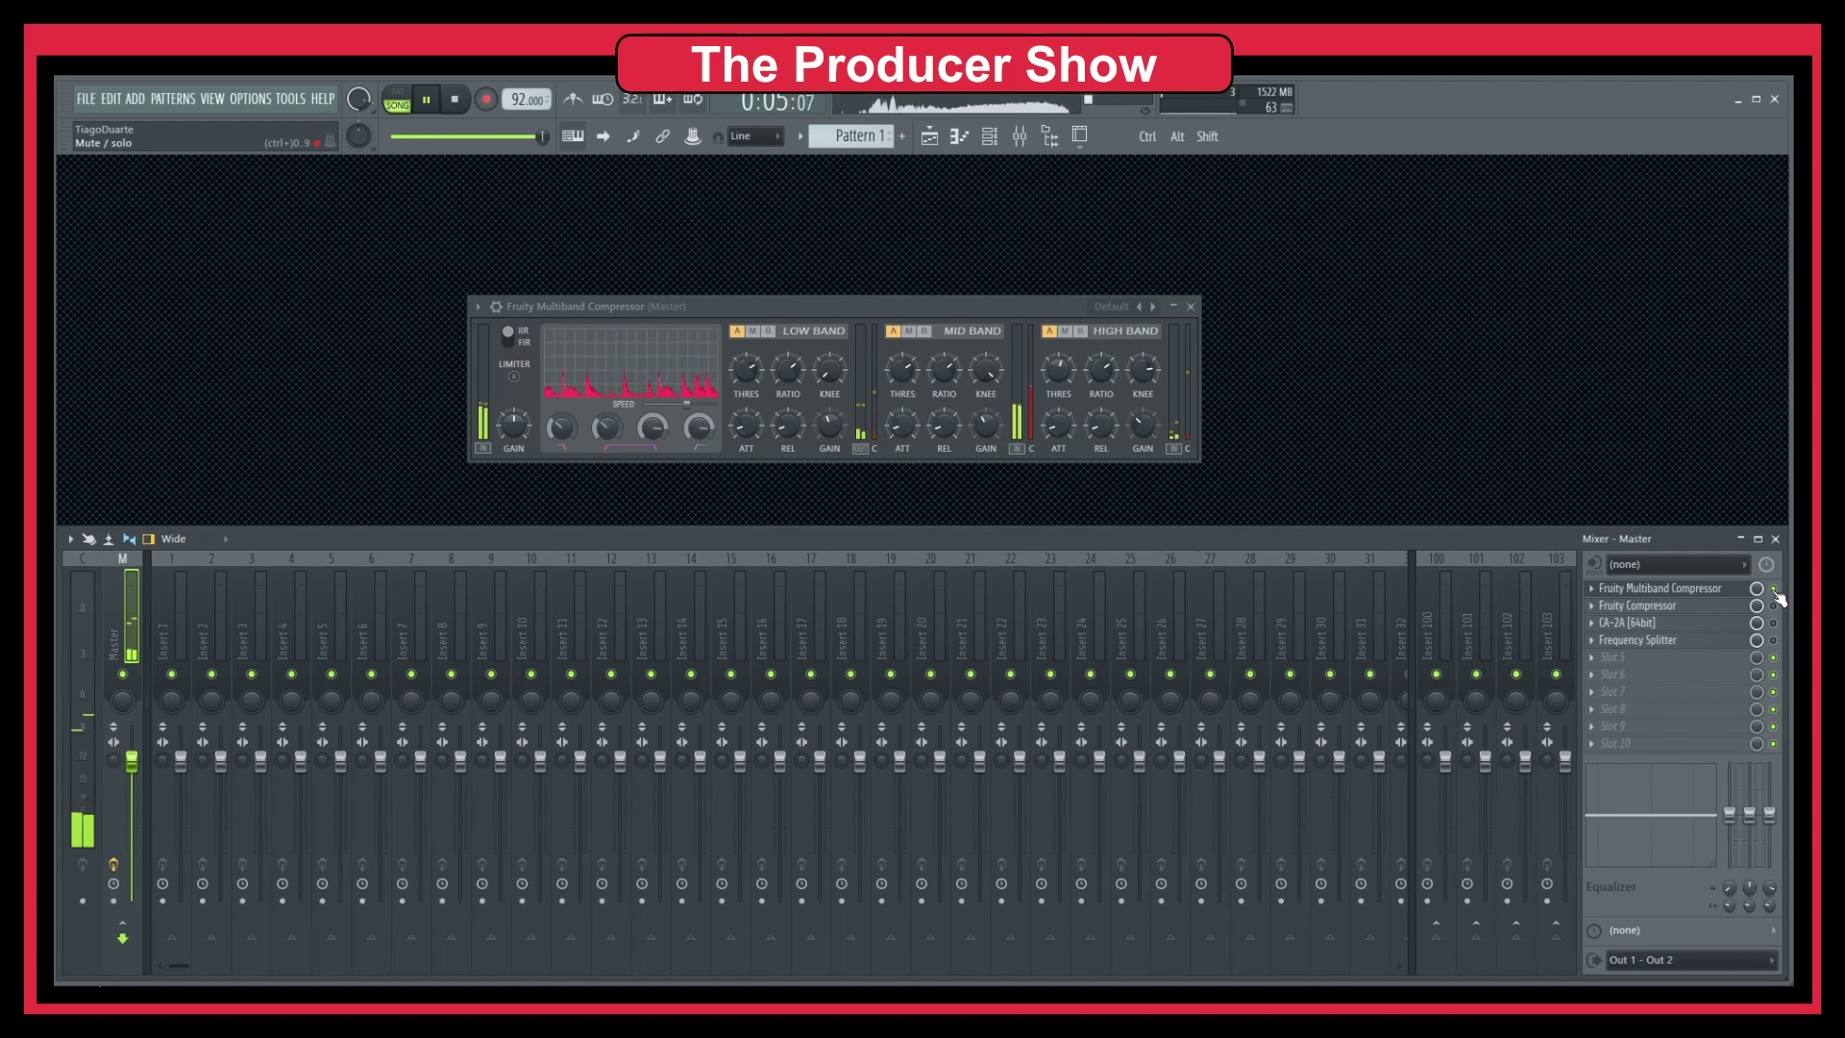
left_click(1774, 589)
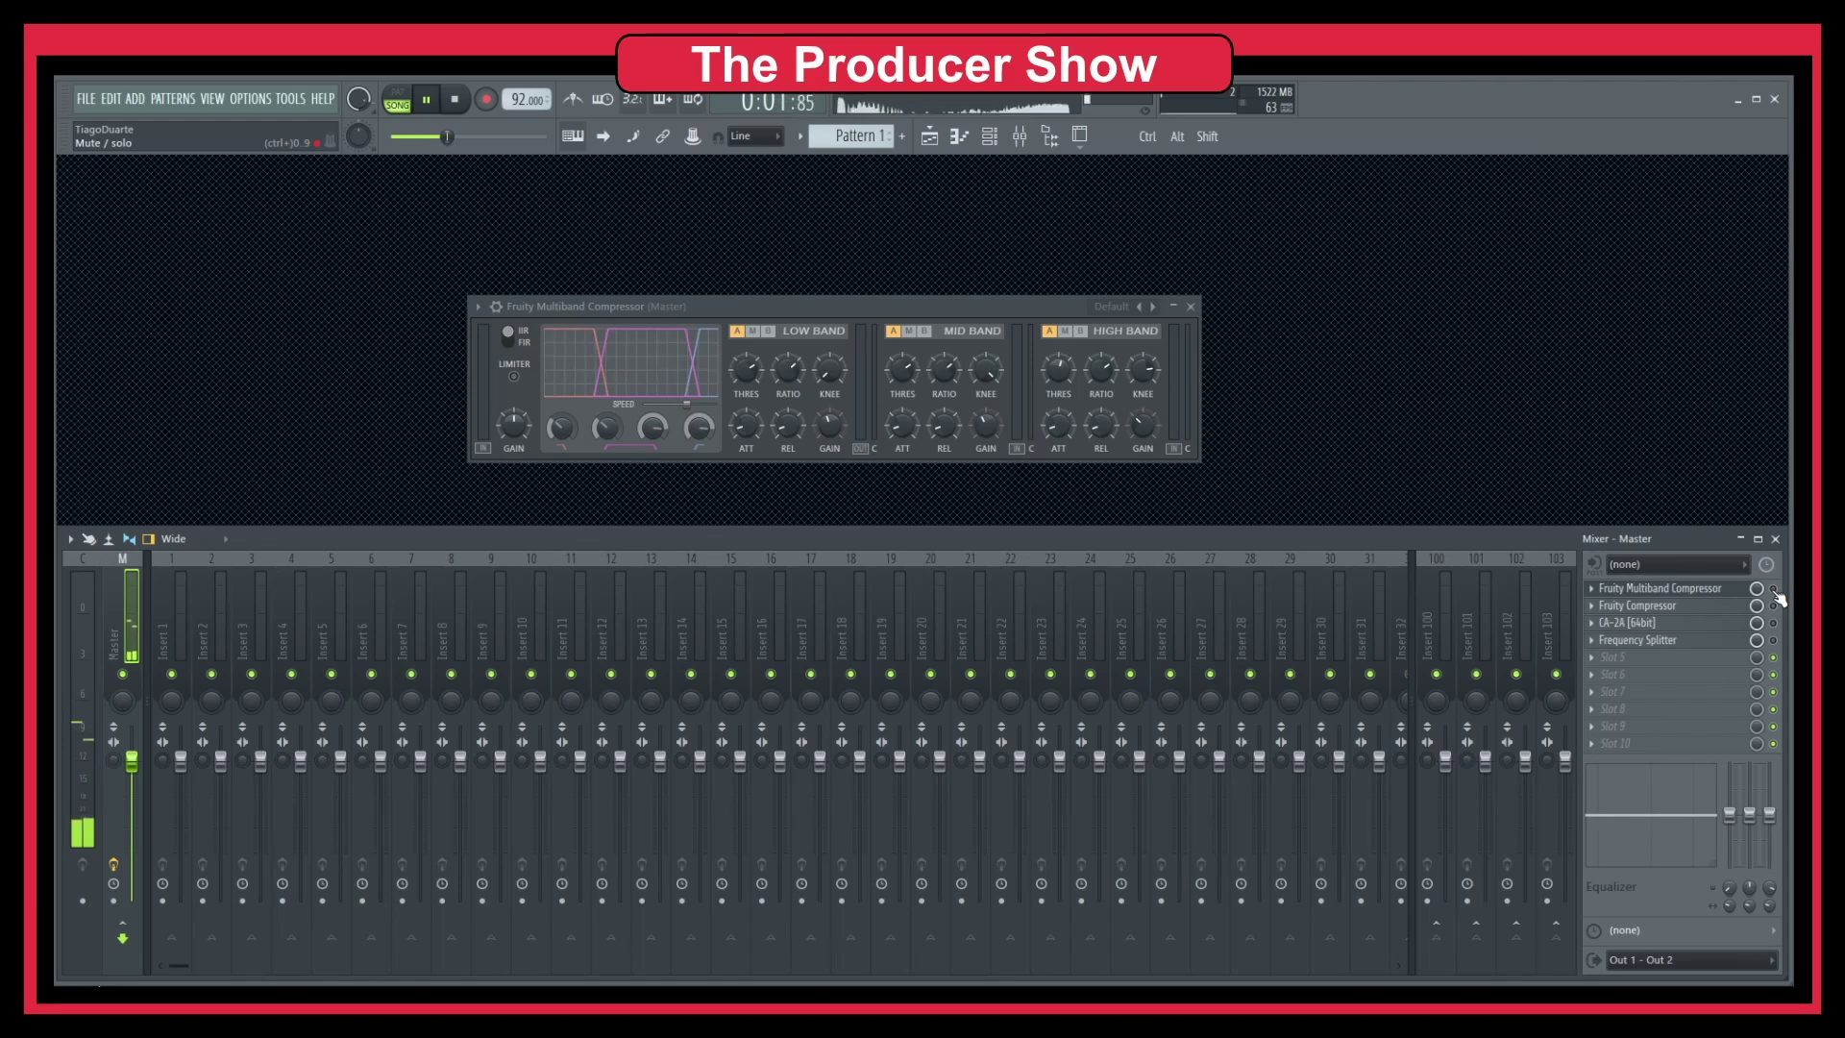
left_click(1774, 589)
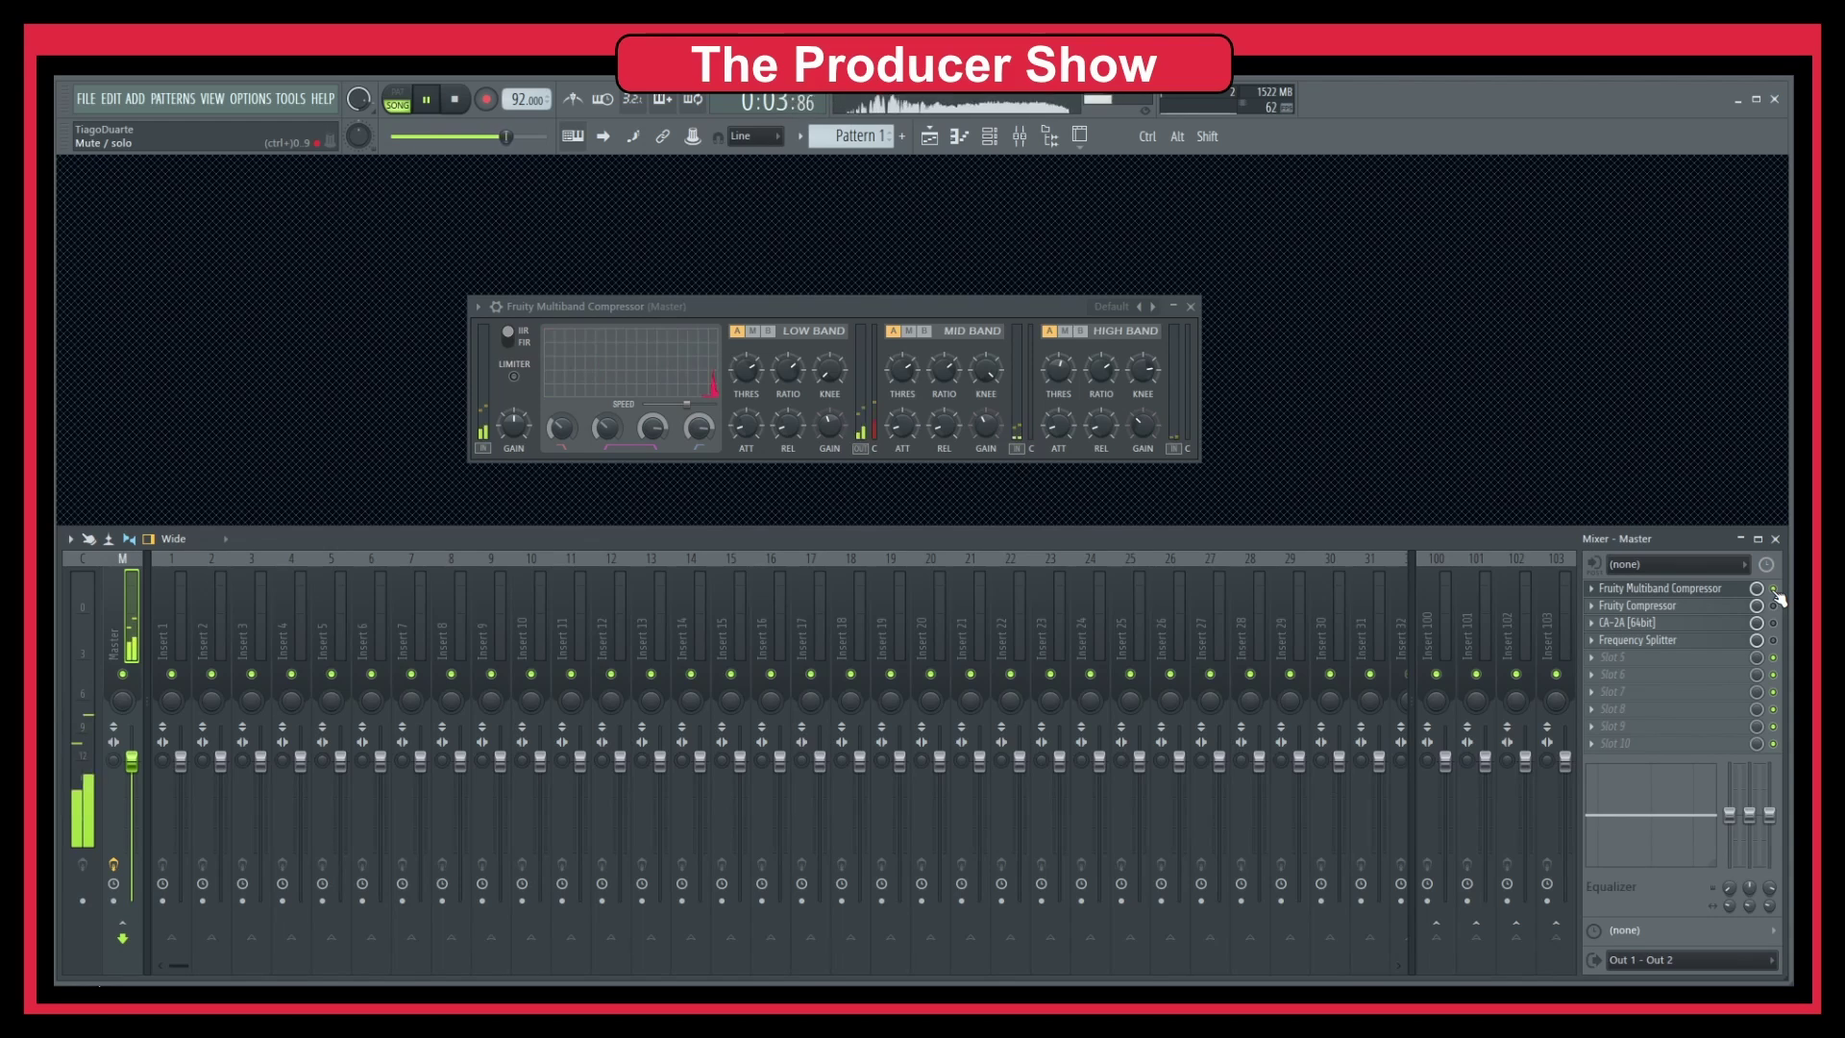
key("space")
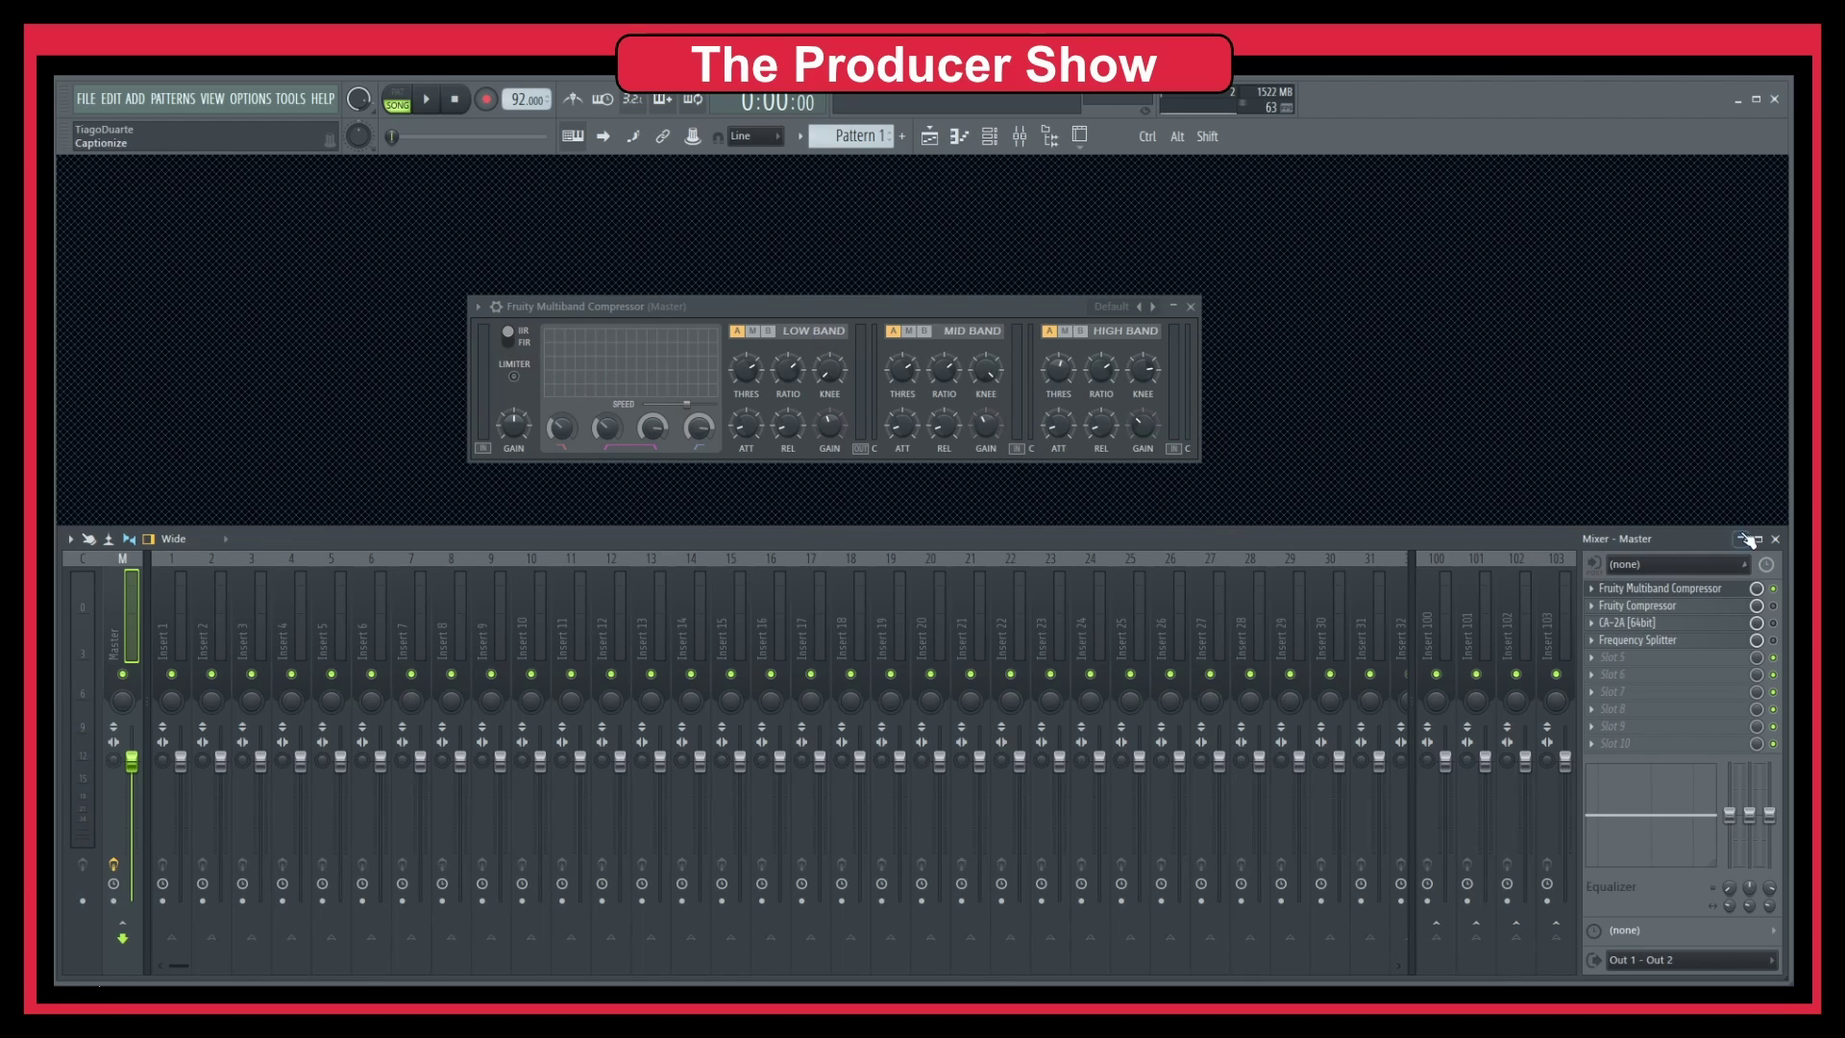
left_click(1776, 540)
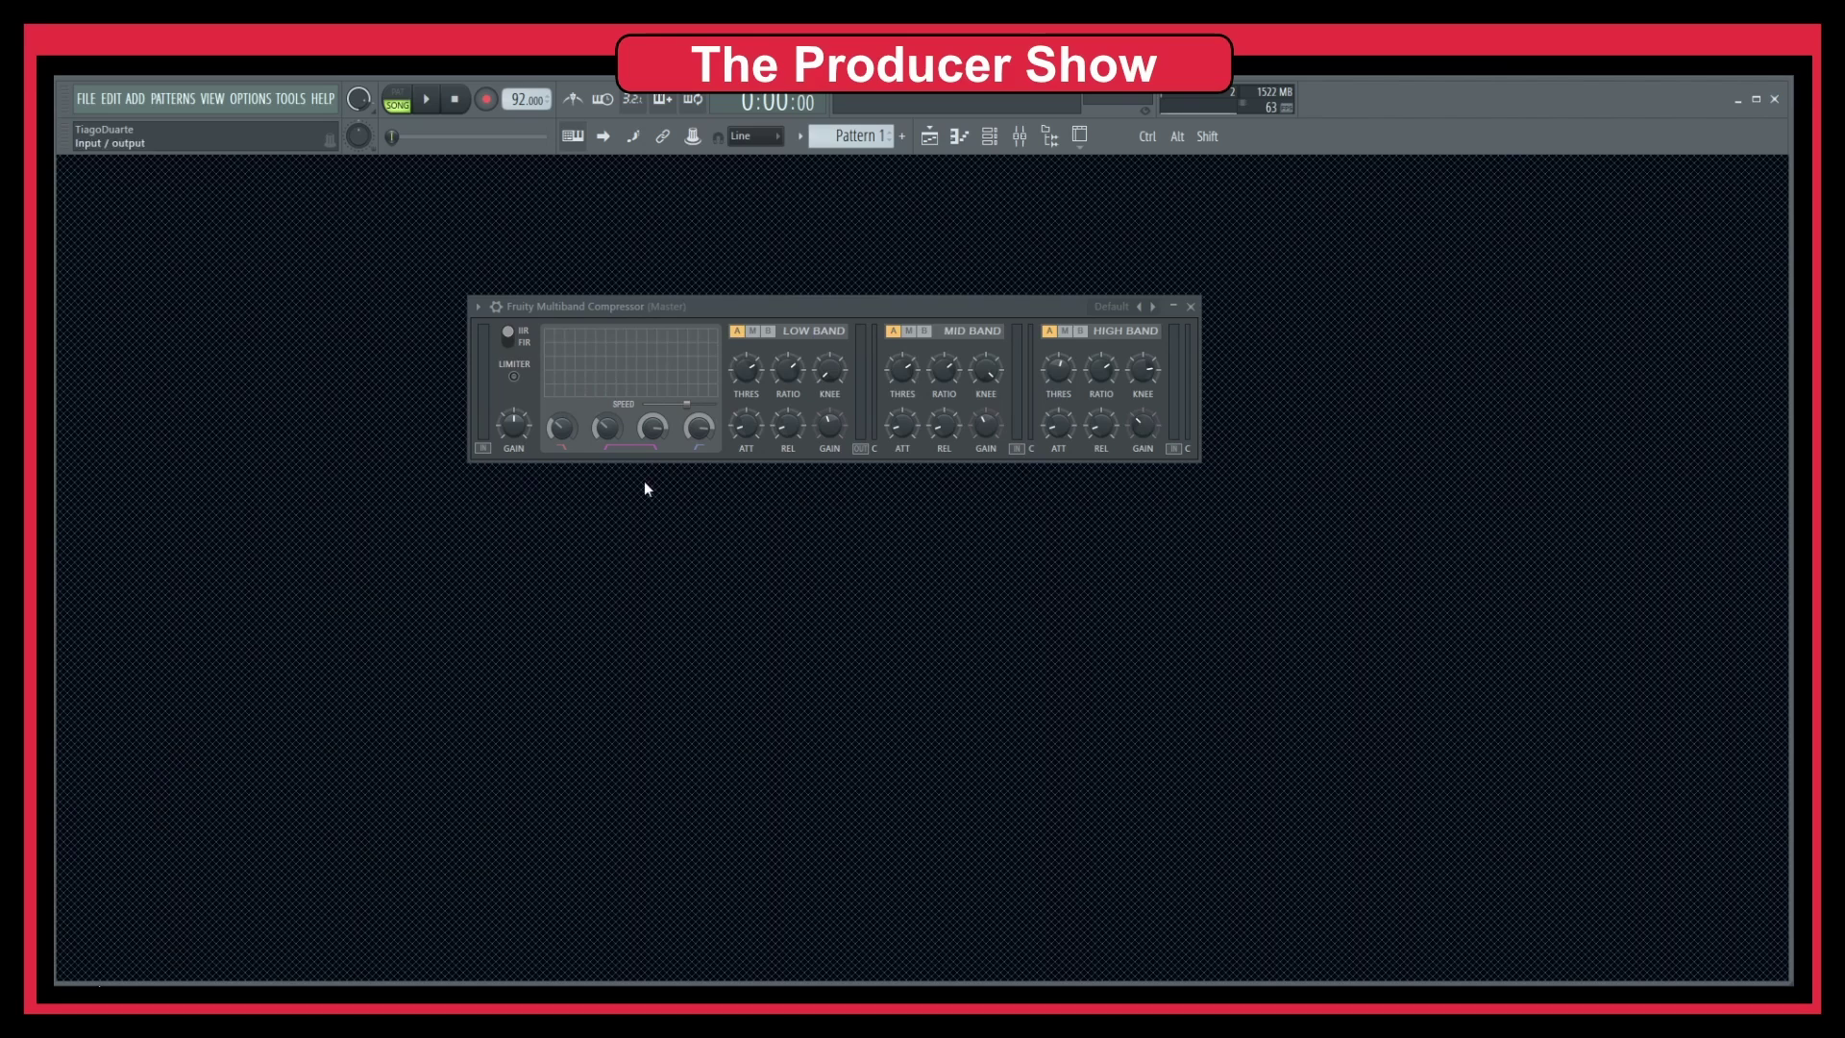
Step: Look through the multiband compressor's preset list and point out its limiter, keeping the Default preset
right_click(1153, 308)
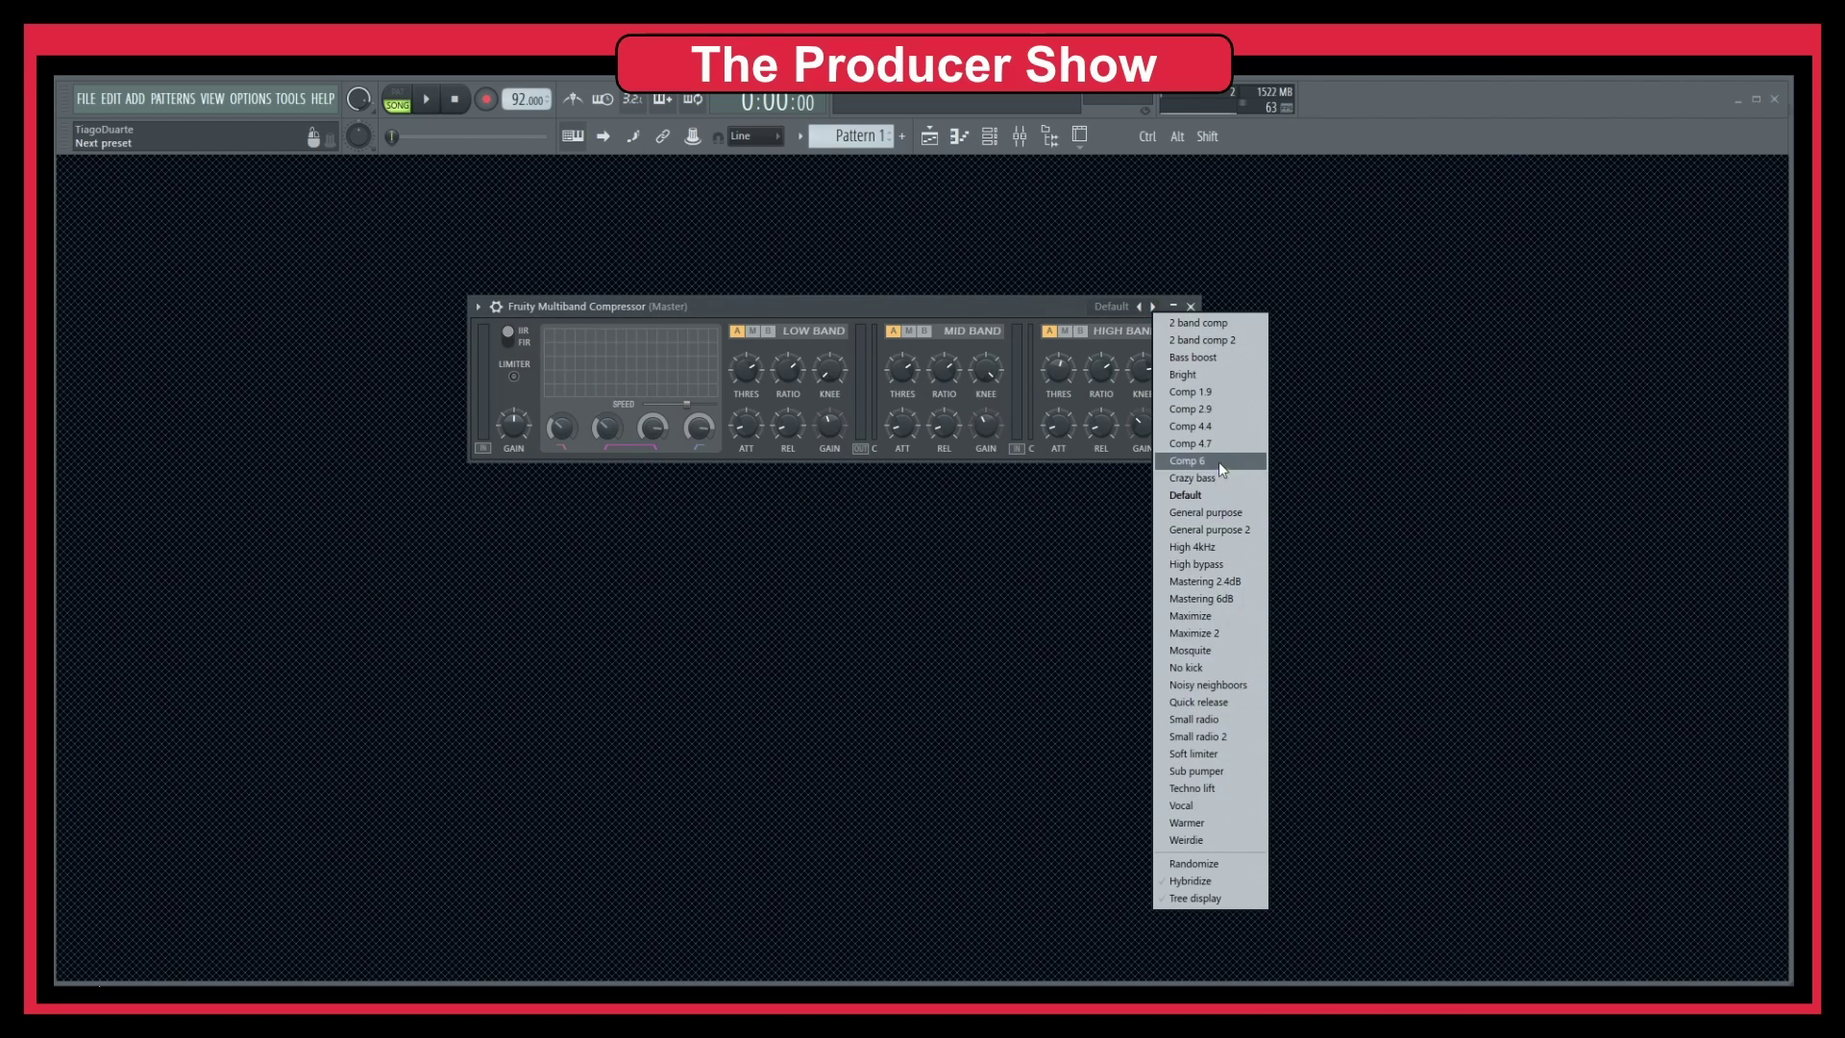
left_click(948, 315)
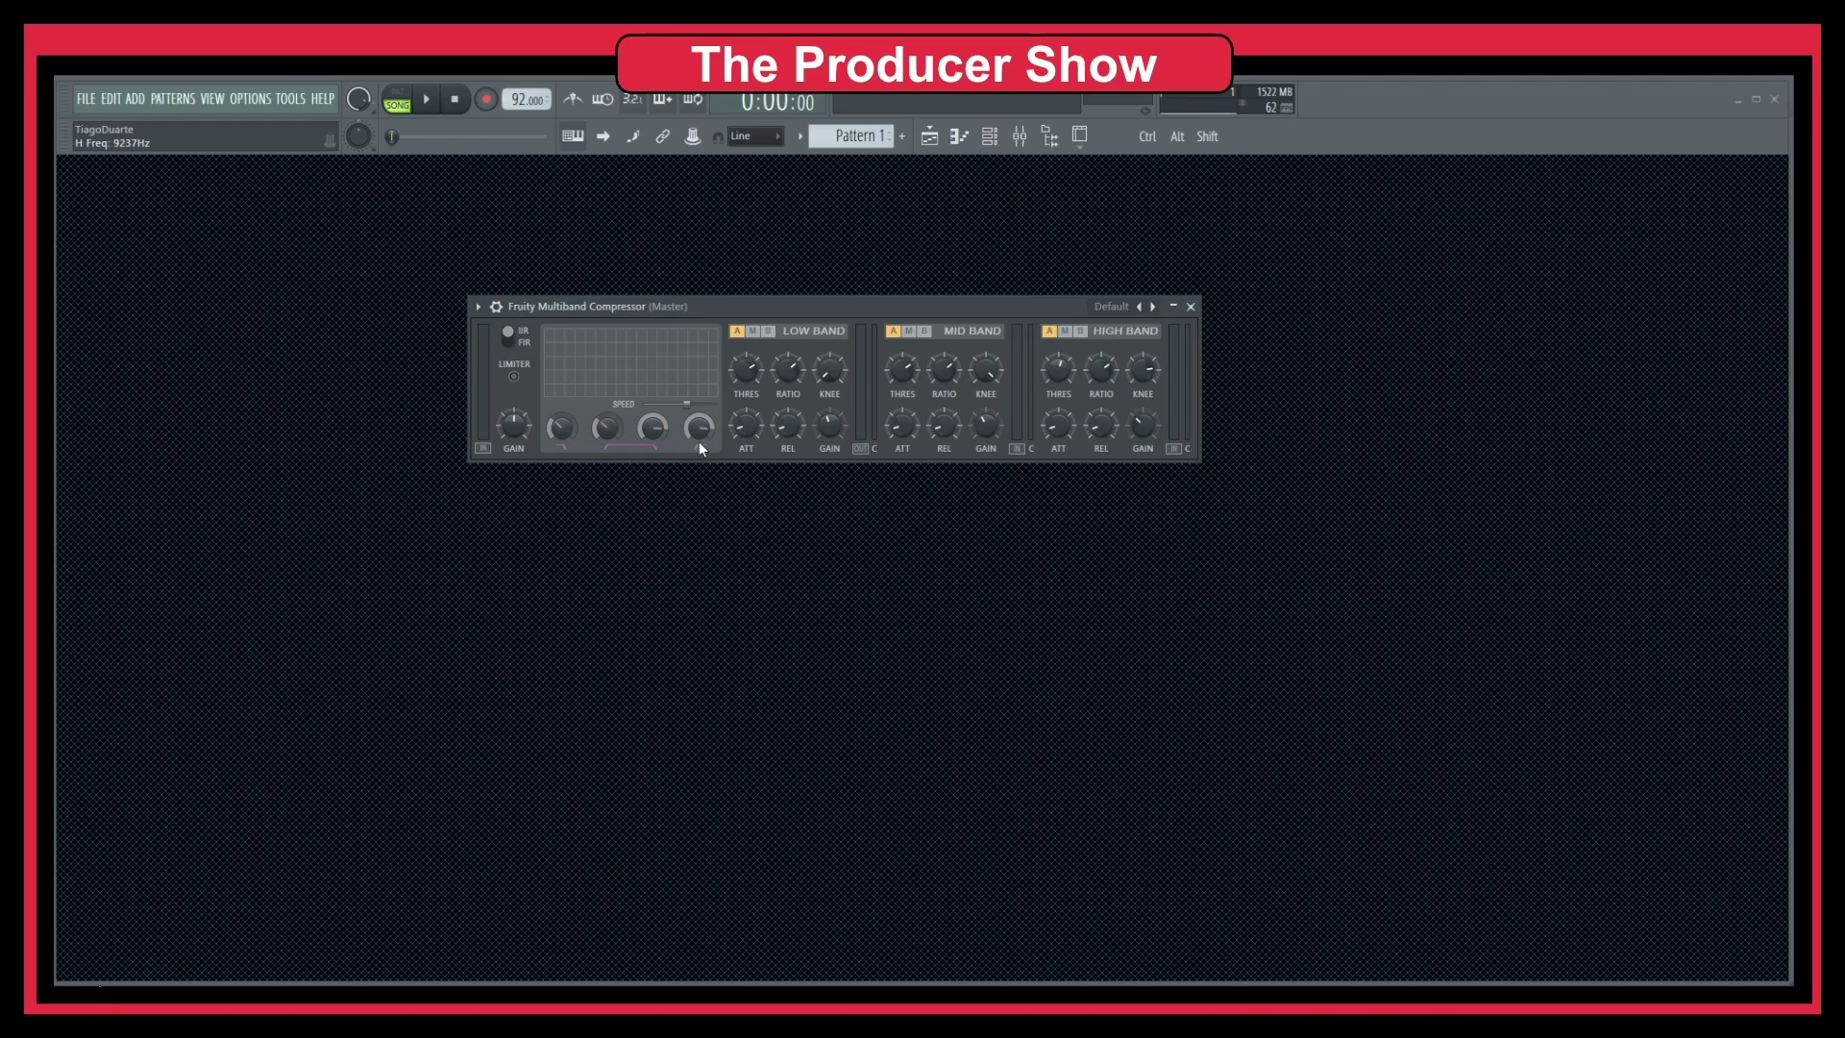
left_click(517, 380)
left_click_drag(661, 320, 670, 336)
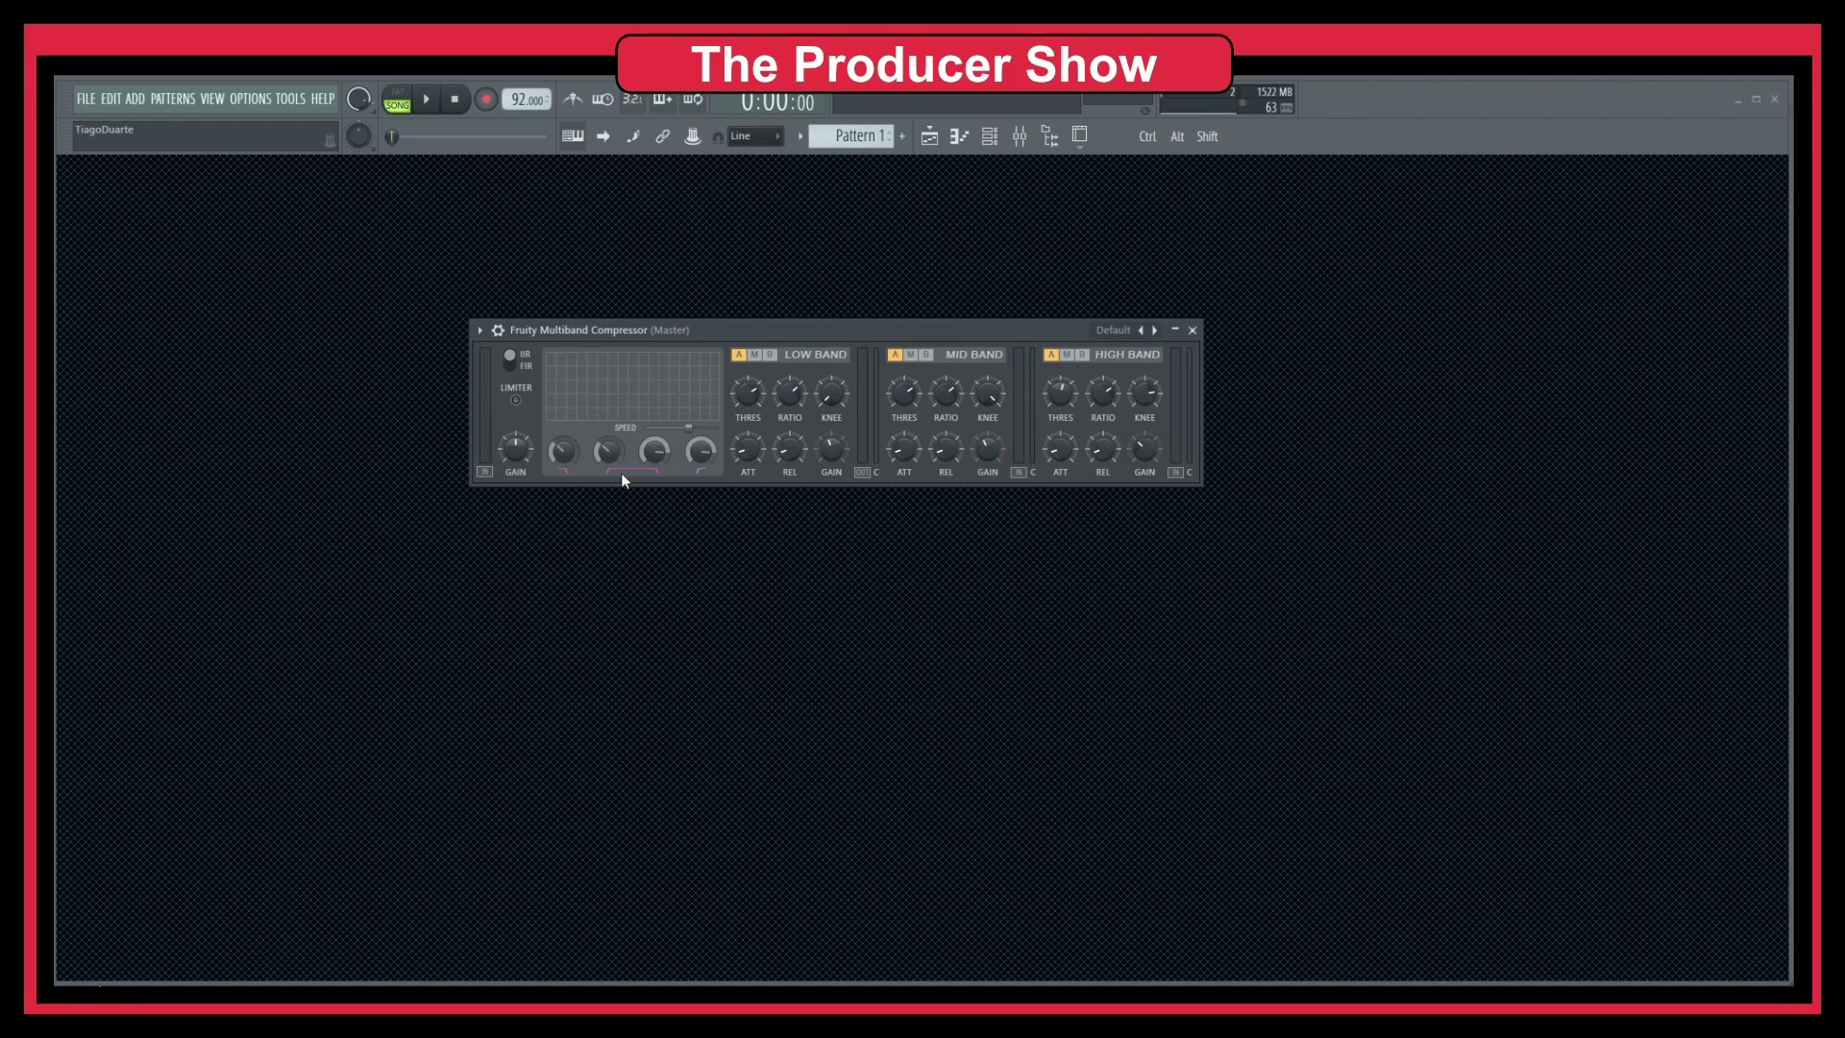
Step: Point out the low band's crossover frequency and its active, mute and bypass states
left_click(564, 452)
left_click(758, 359)
left_click(769, 355)
left_click(749, 359)
Step: Close the compressor and load Waves Linear Phase MultiBand Stereo in the Master track's effect slot 5, with its window moved to the workspace centre
left_click(1192, 331)
left_click(1019, 136)
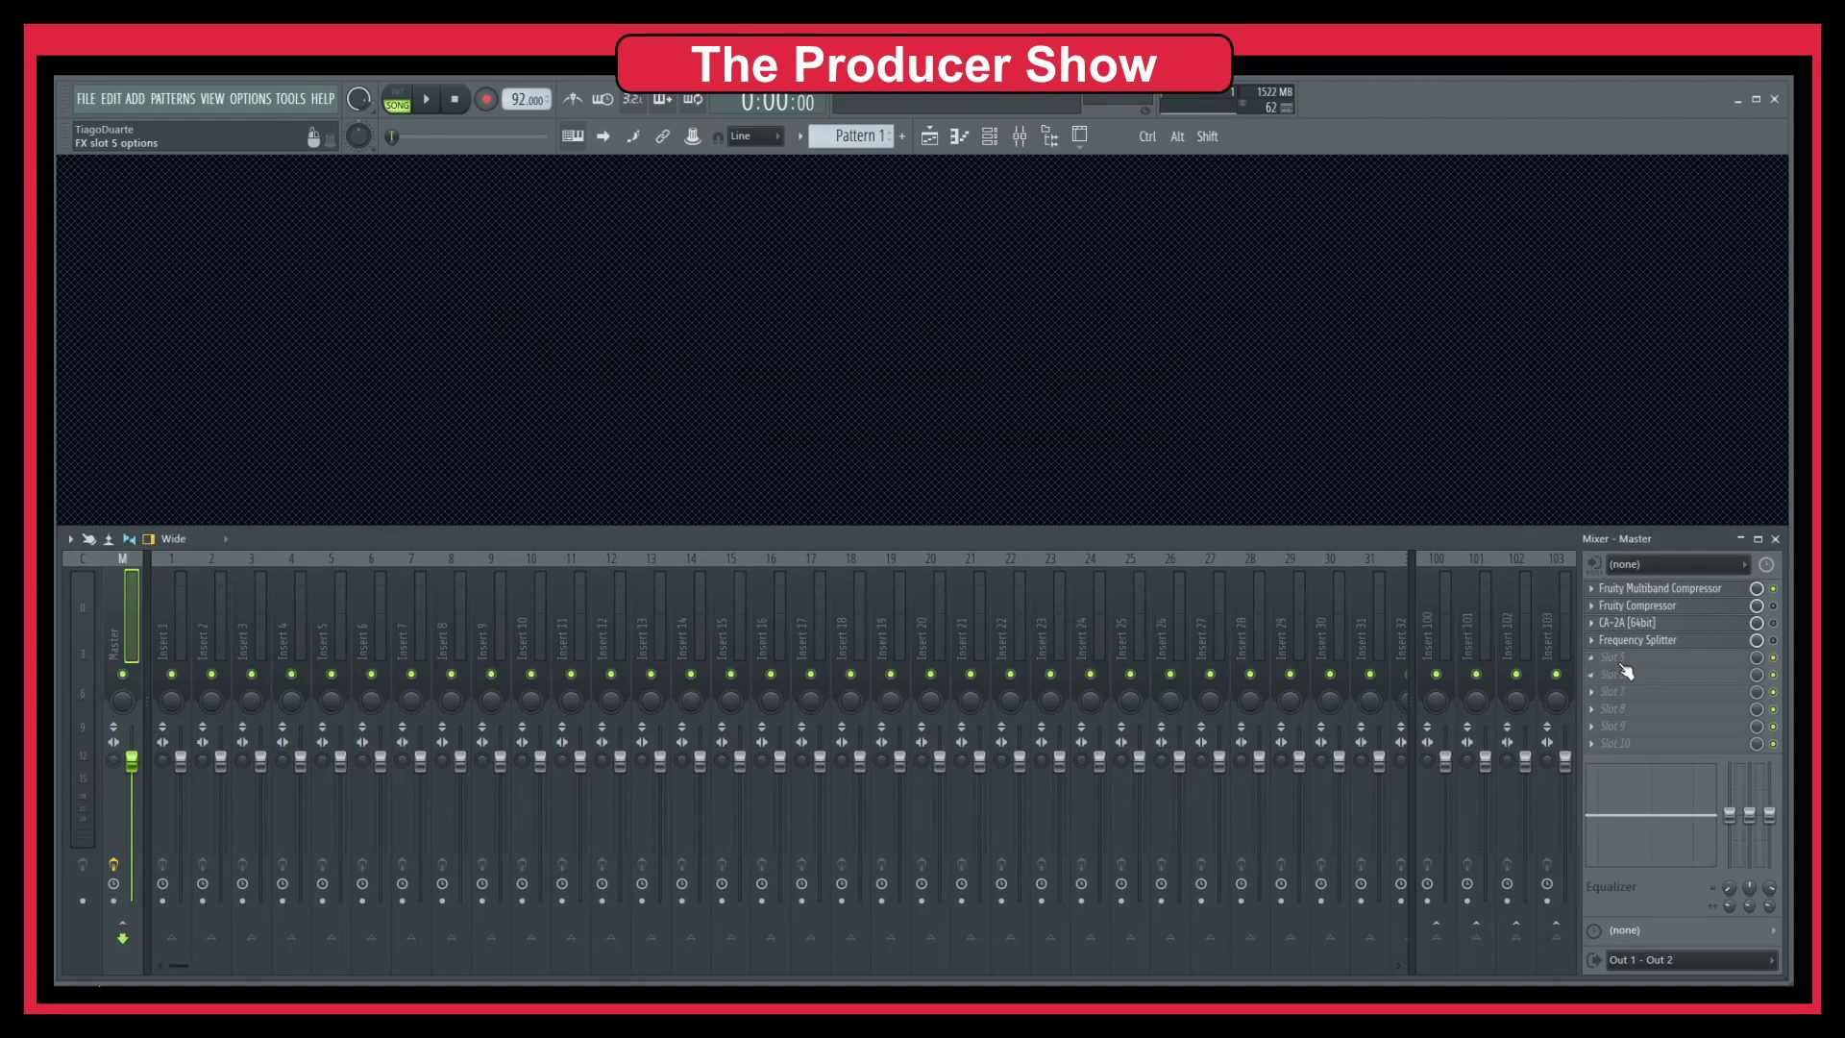
left_click(1622, 666)
mouse_move(1497, 904)
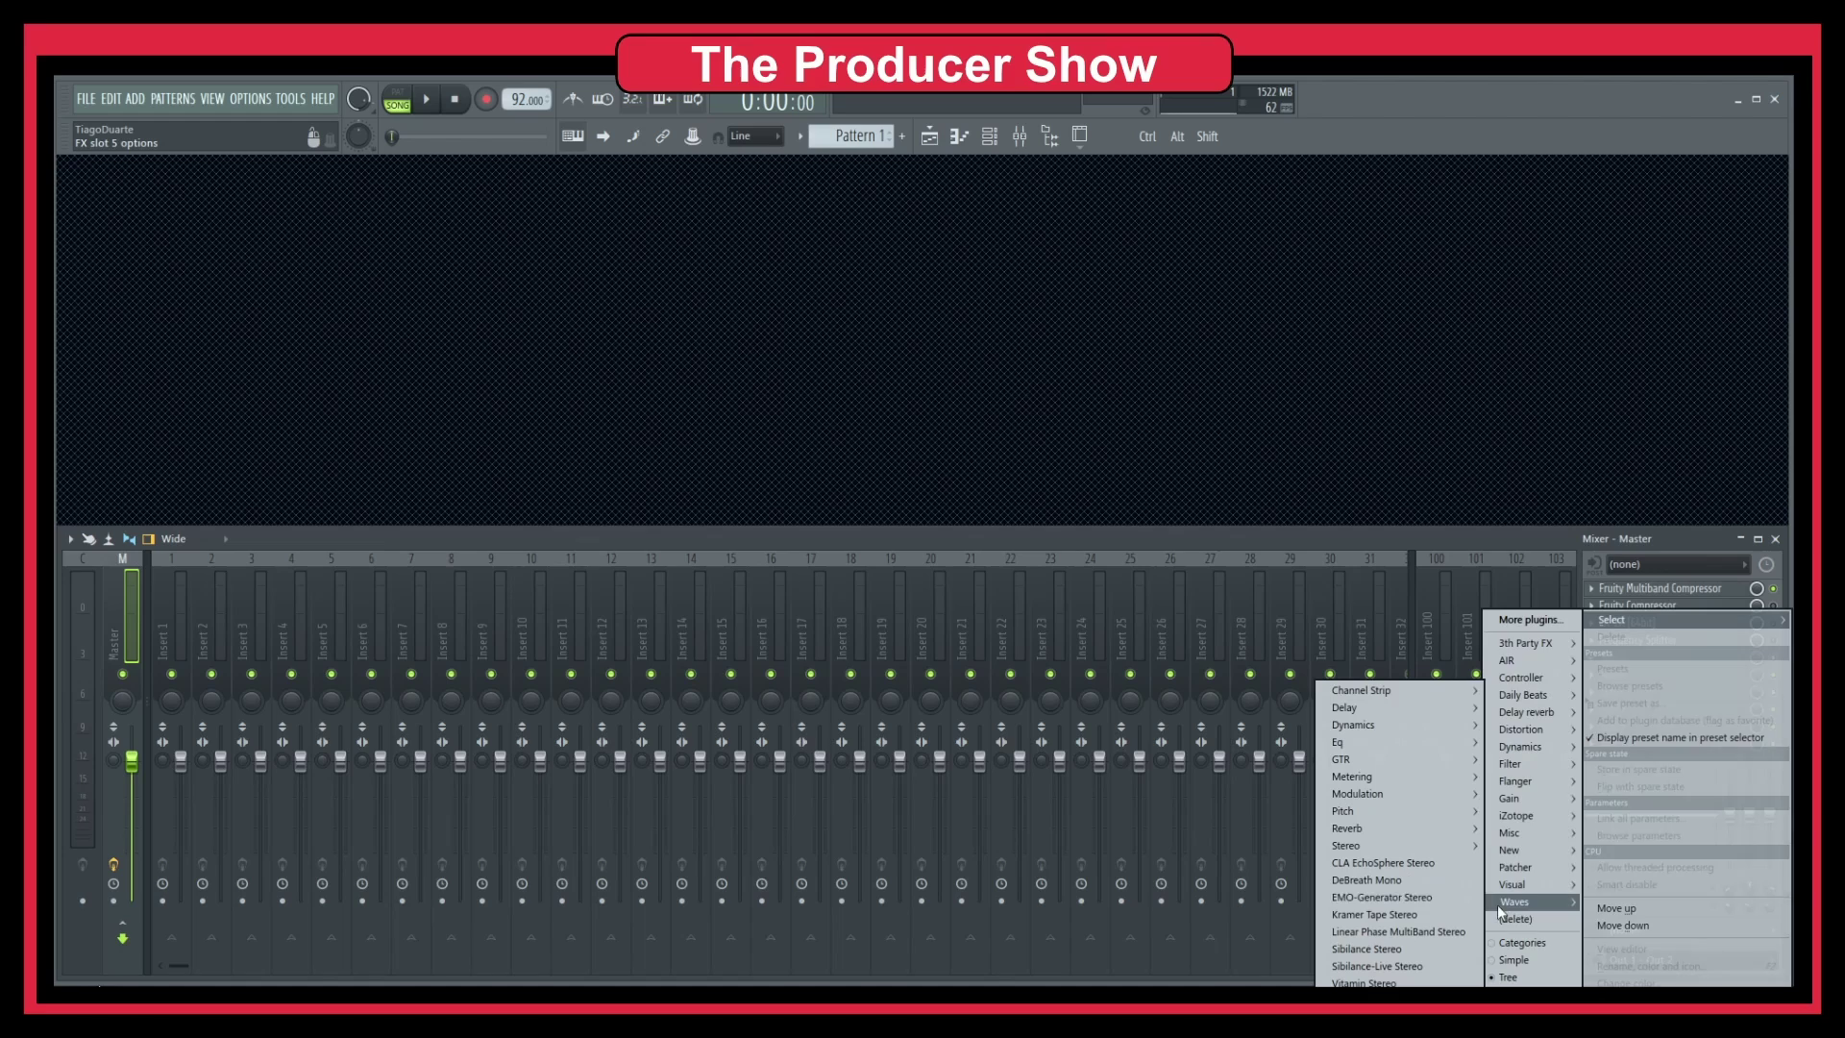
left_click(1397, 932)
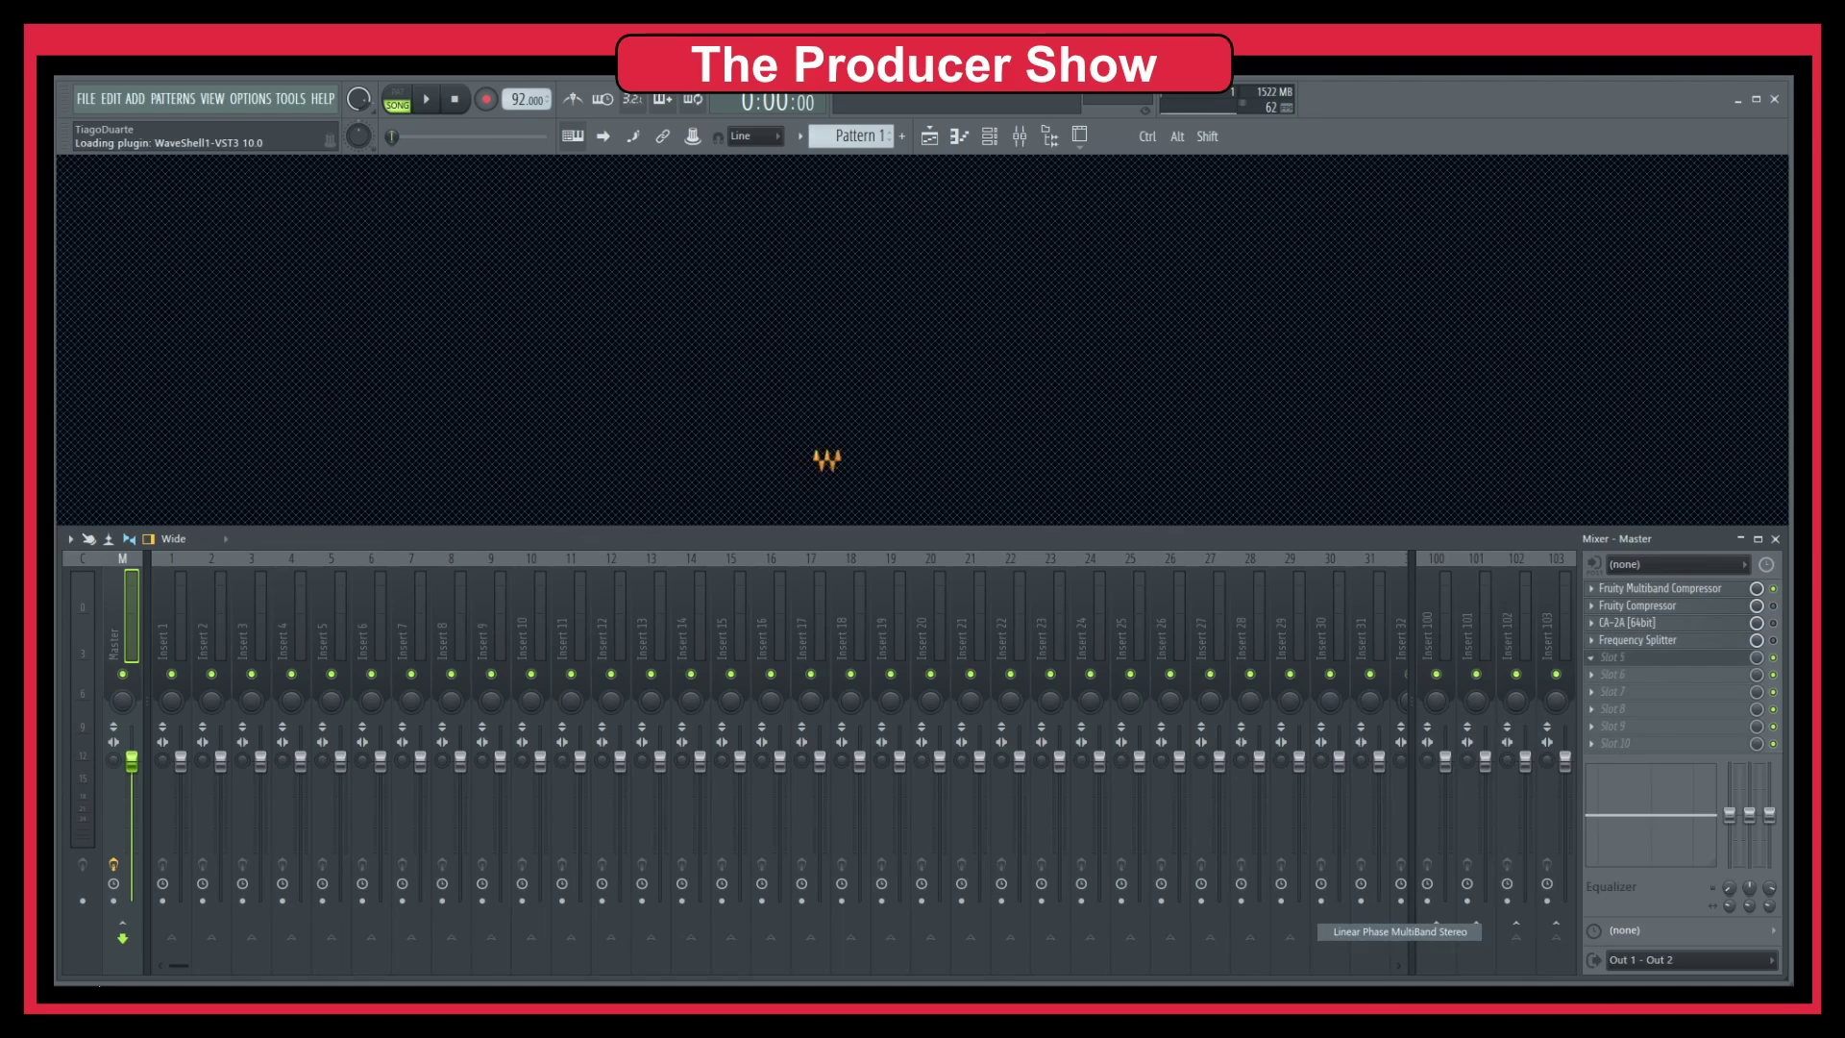
left_click(1775, 539)
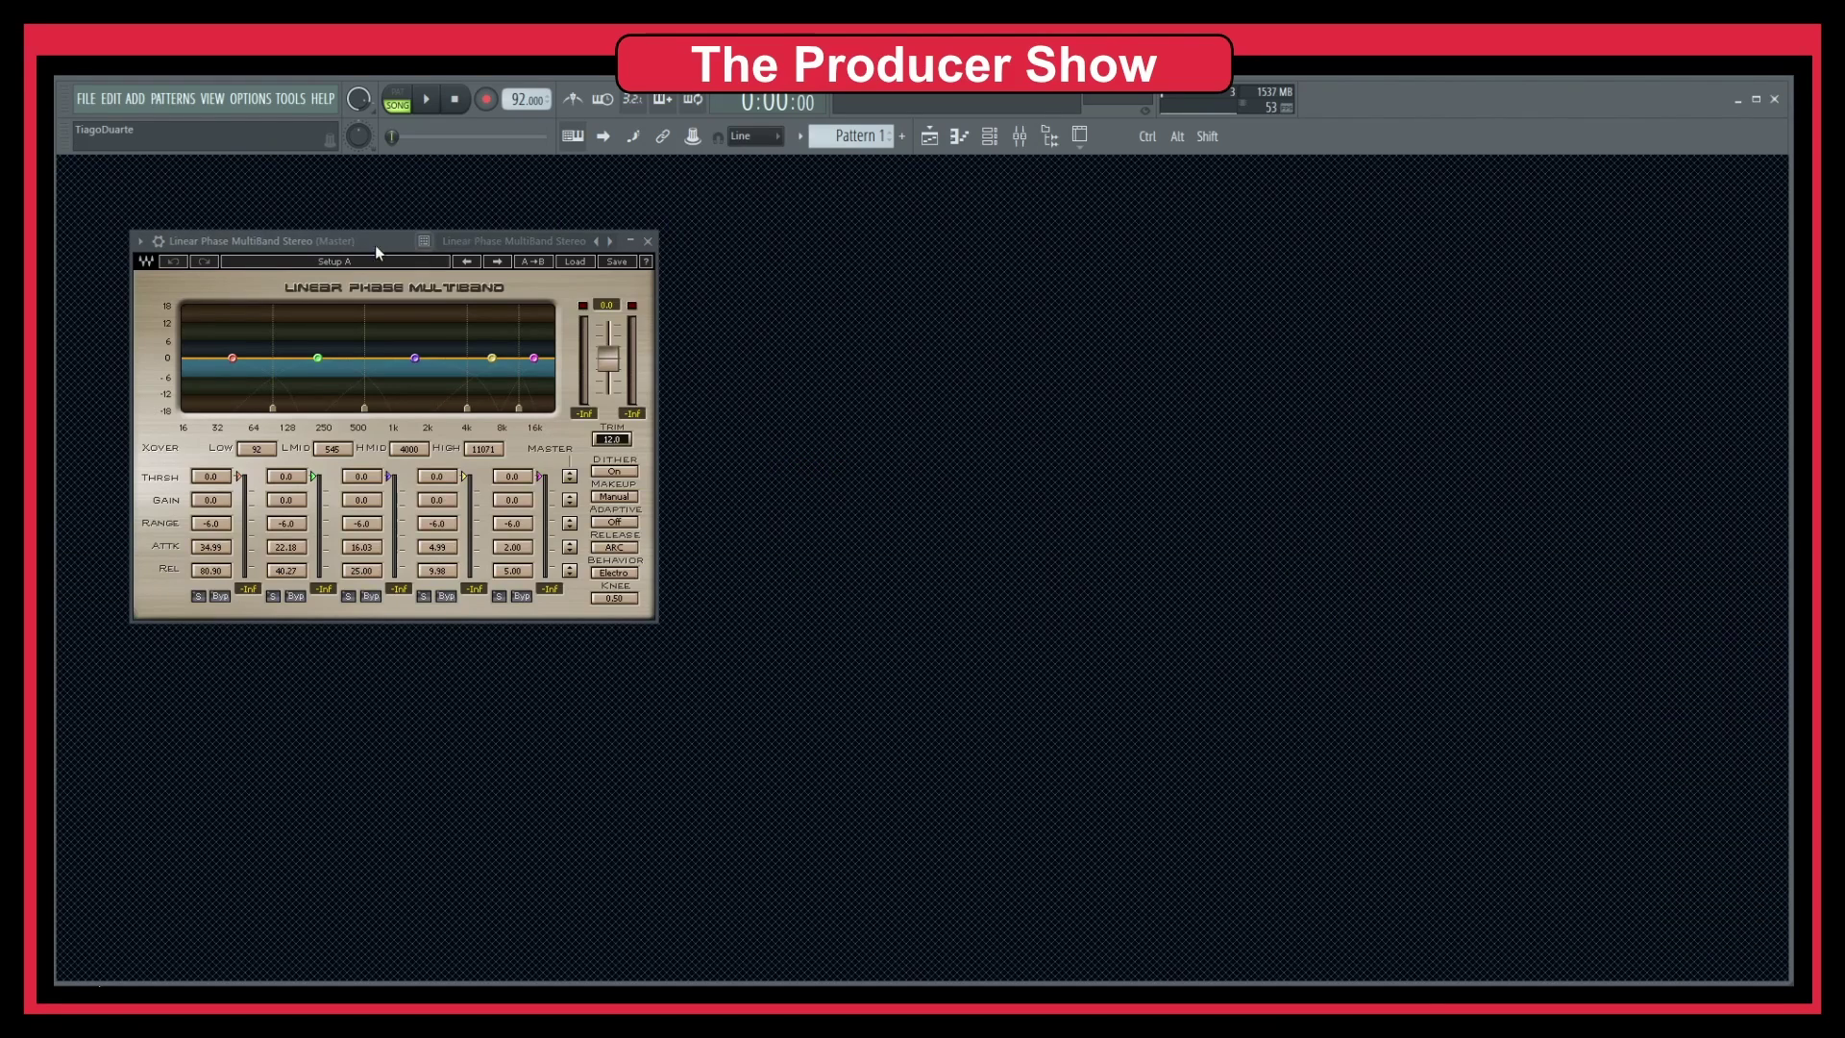
left_click_drag(375, 242, 734, 299)
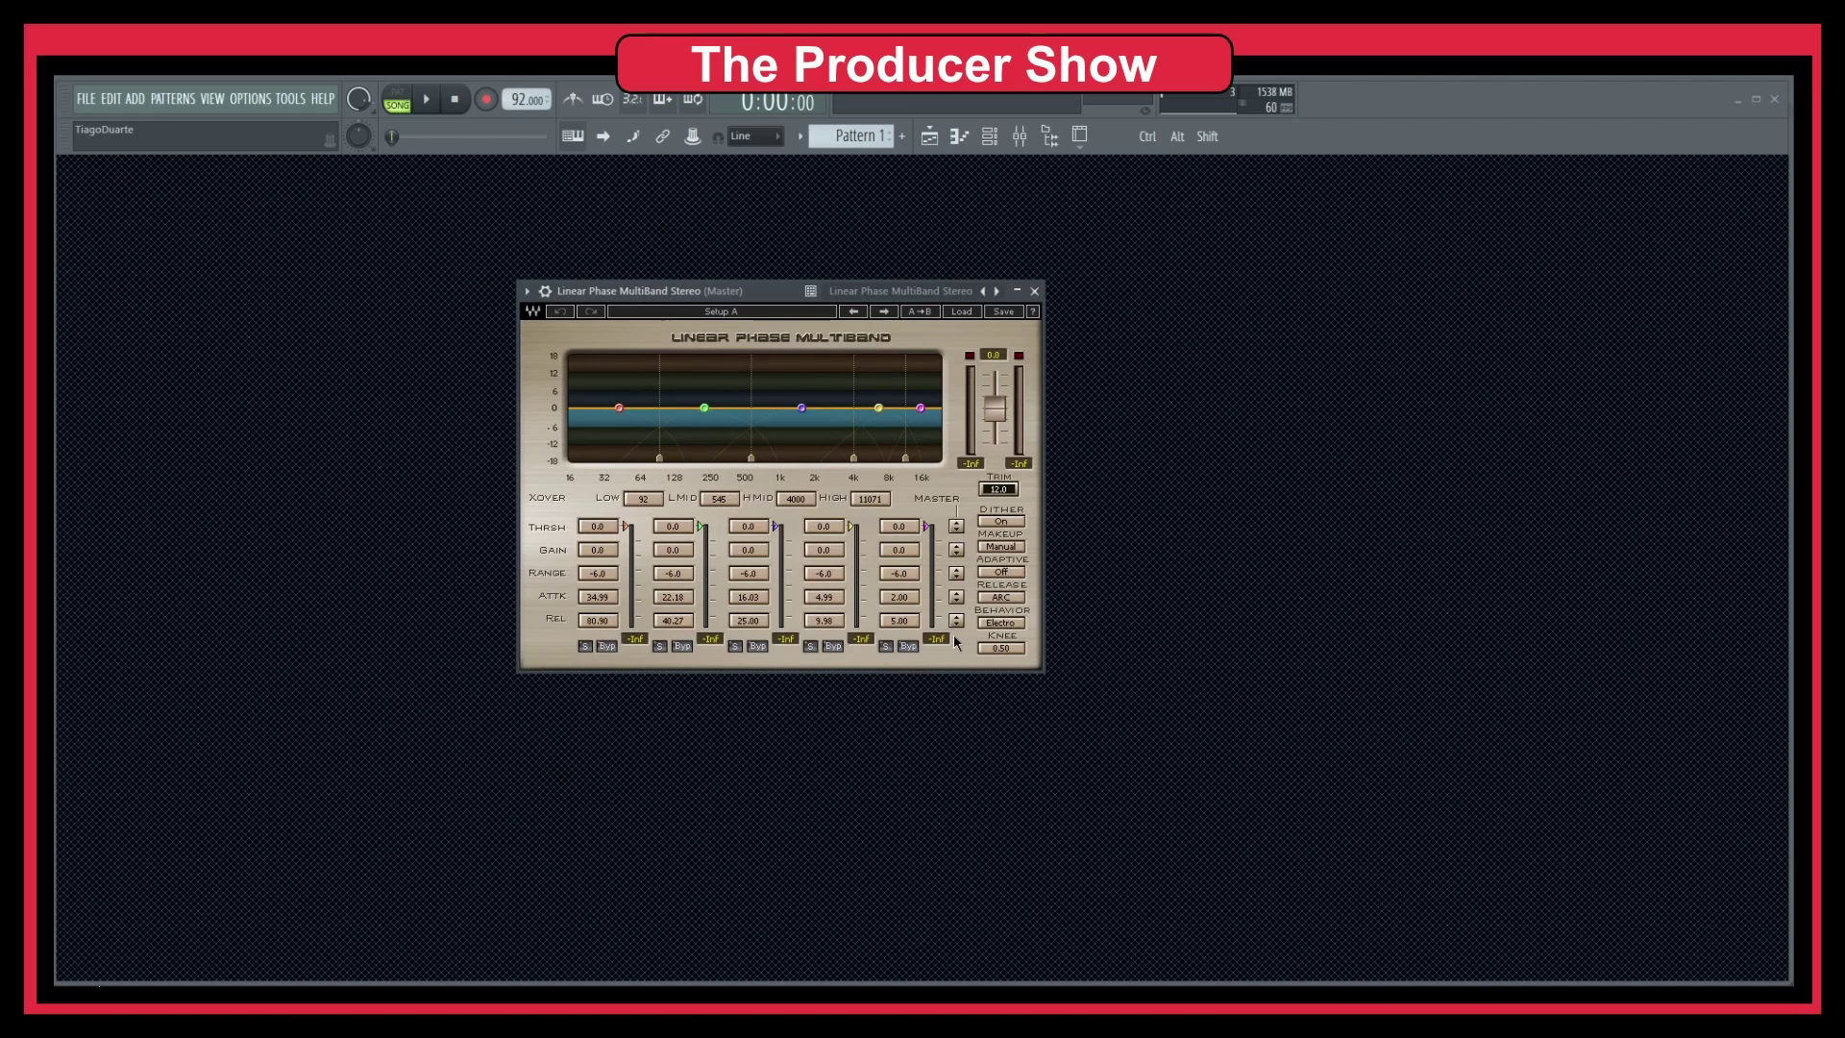